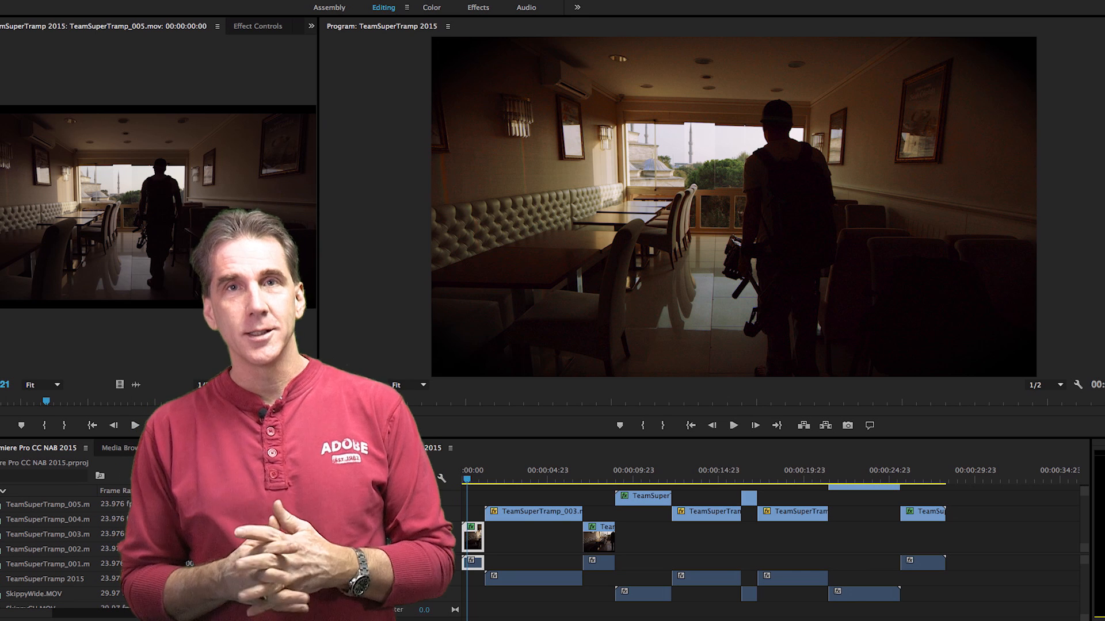
Step: Switch to the Color workspace and scrub the sequence to the landscape shot at 00:00:10:09
{"action": "left_click", "coordinate": [433, 8]}
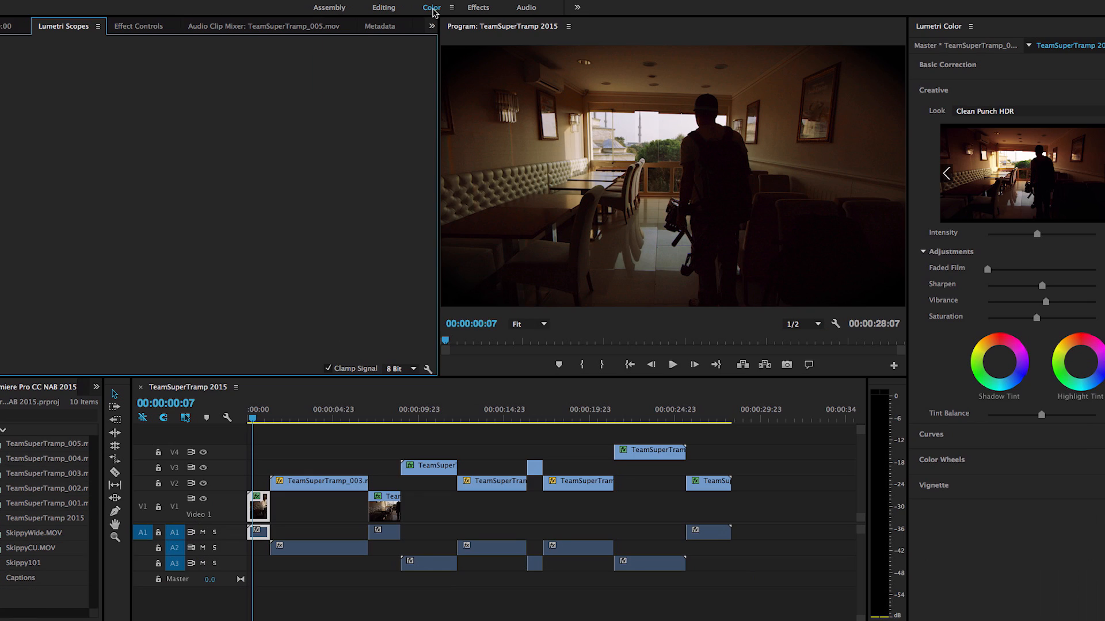
{"action": "left_click_drag", "start_coordinate": [253, 420], "coordinate": [534, 416]}
{"action": "left_click", "coordinate": [426, 415]}
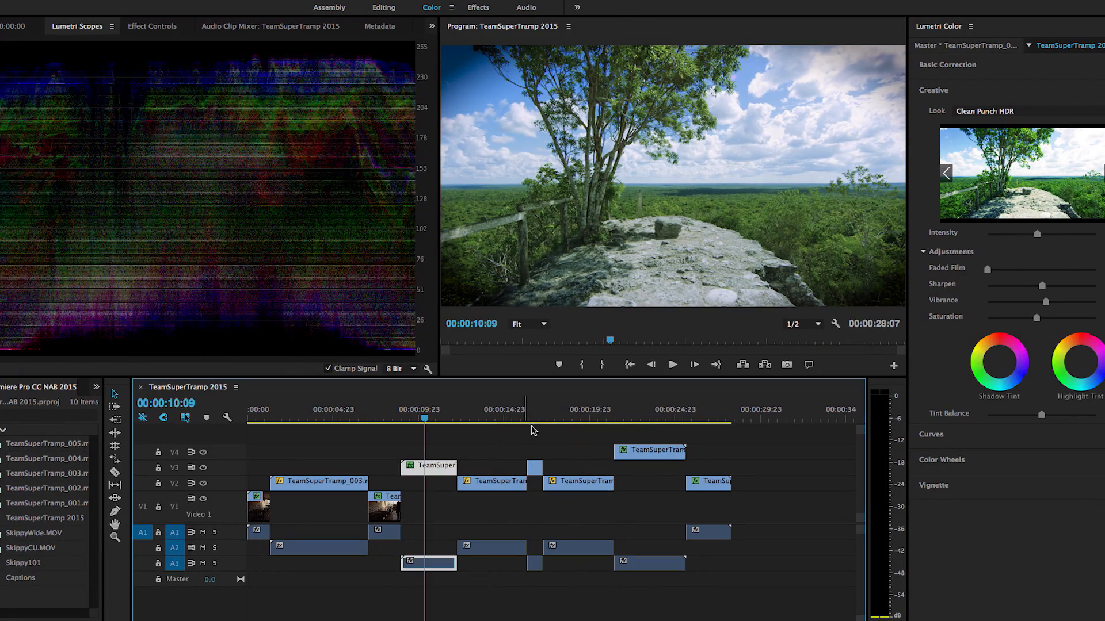
Step: Move the playhead to a later point in the sequence
{"action": "left_click", "coordinate": [723, 414]}
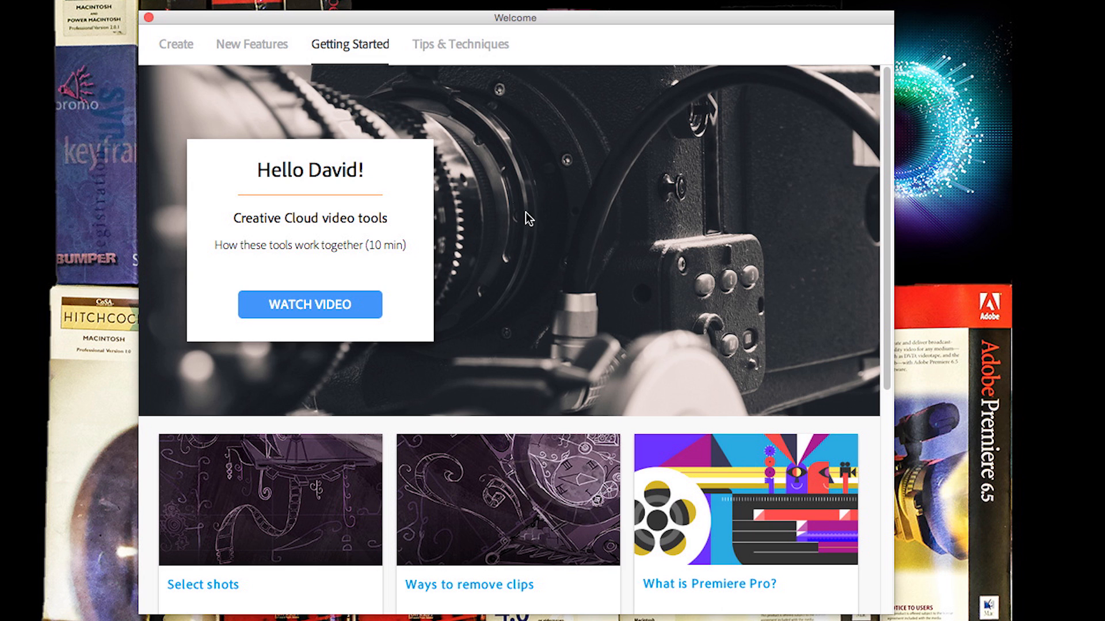
Step: Browse the Welcome window's Tips & Techniques and New Features sections, finishing on Create
{"action": "left_click", "coordinate": [468, 46]}
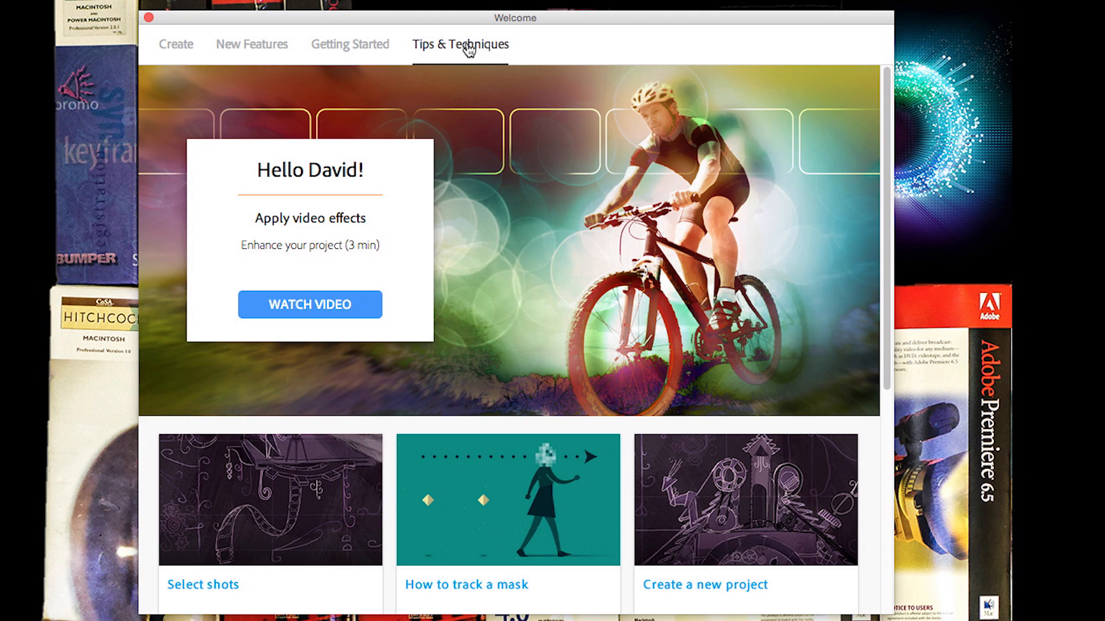
{"action": "left_click", "coordinate": [275, 51]}
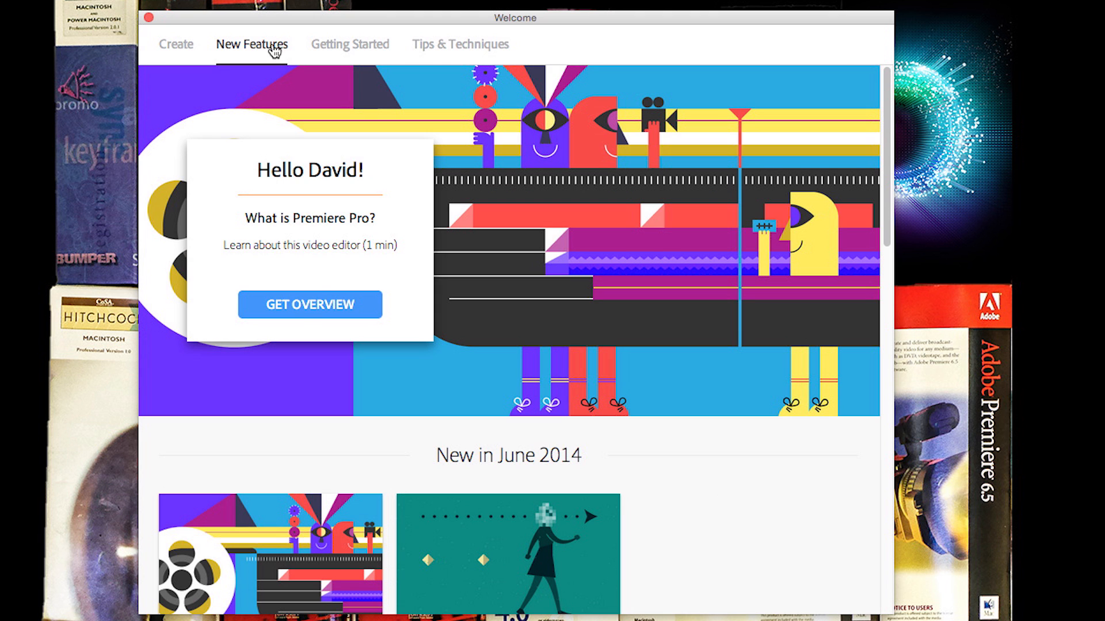
{"action": "left_click", "coordinate": [187, 48]}
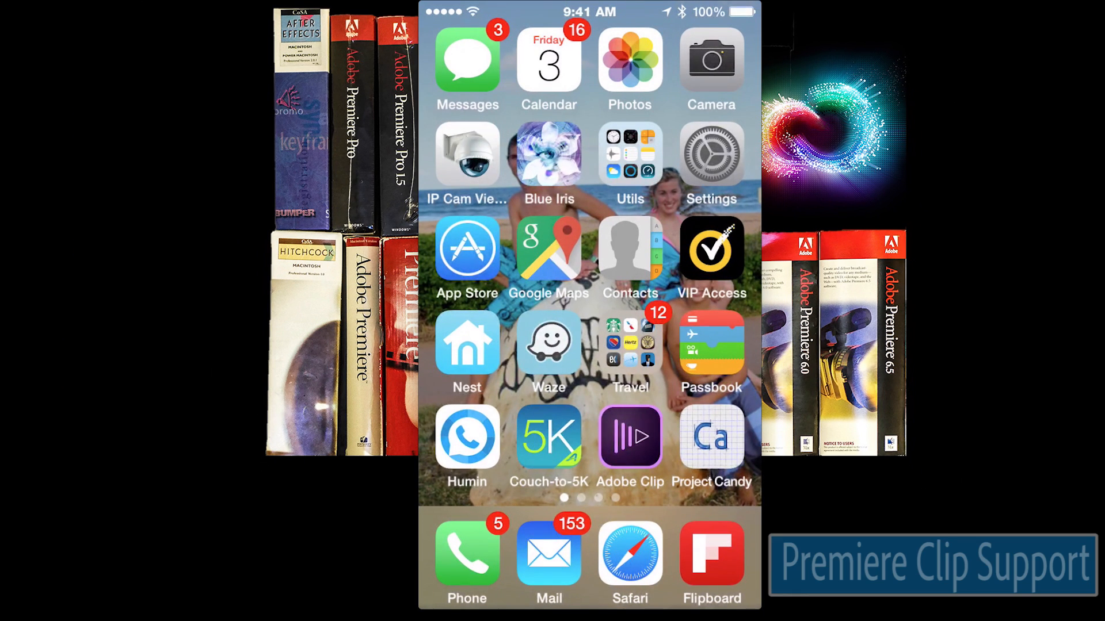
Step: Launch Premiere Clip and open the Oktoberfest project
{"action": "left_click", "coordinate": [631, 438]}
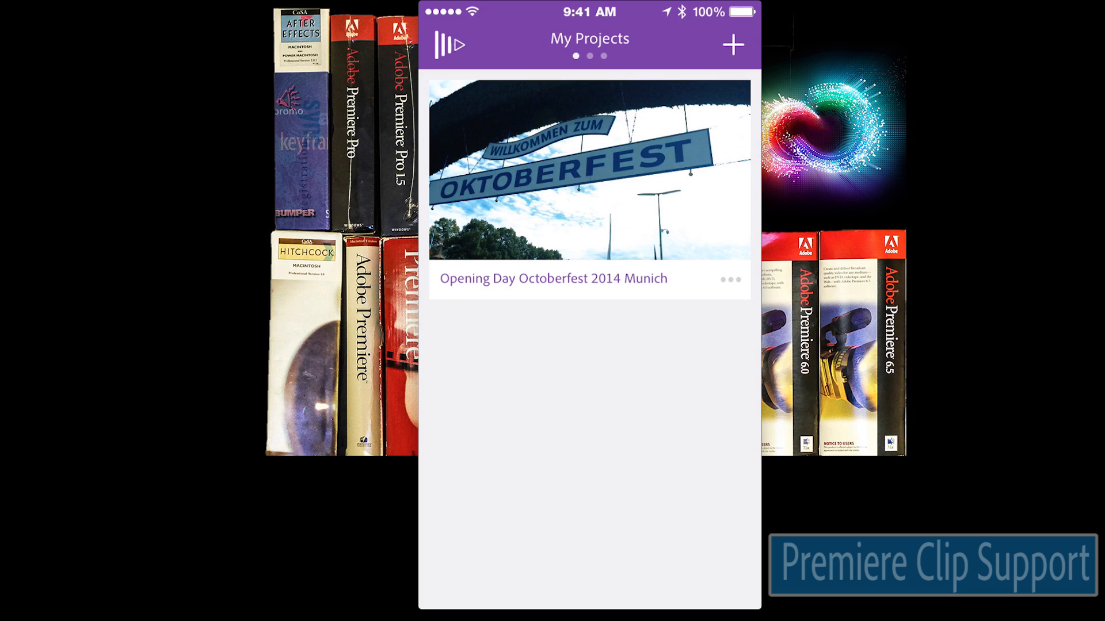
{"action": "left_click", "coordinate": [589, 169]}
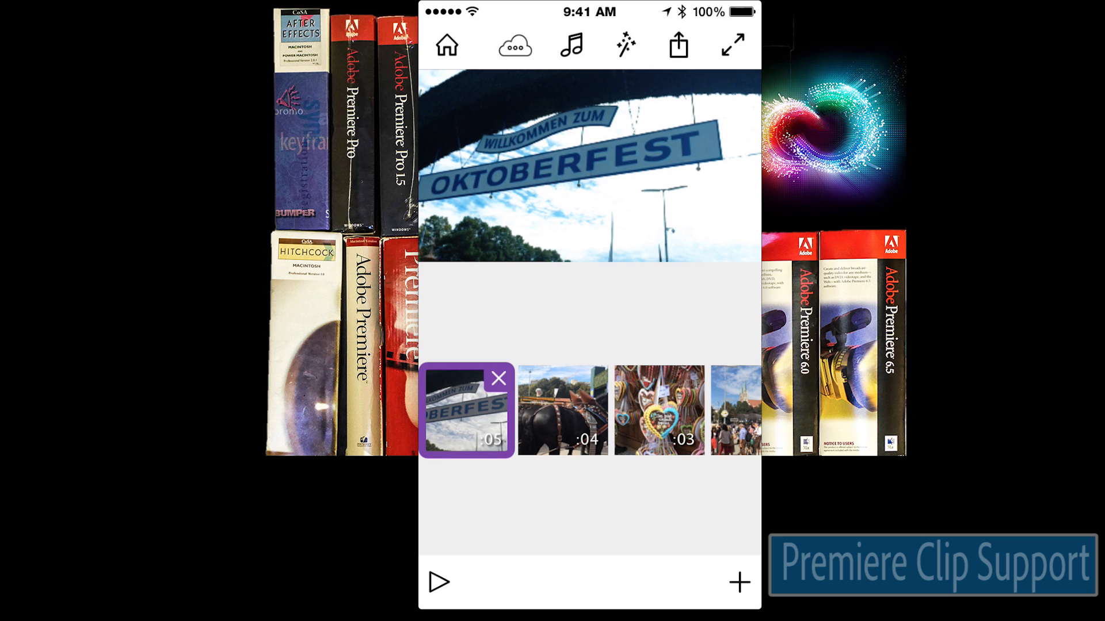
{"action": "scroll", "coordinate": [589, 410], "scroll_direction": "right", "scroll_amount": 7}
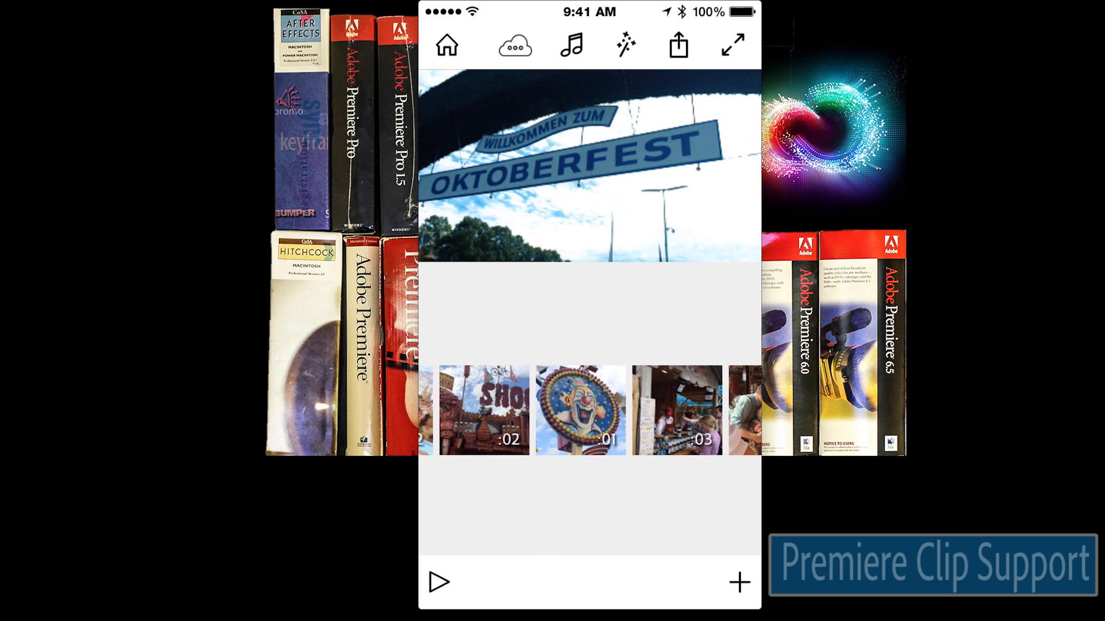
Step: Move the clown clip after clip 03 and bring up the Soundtrack settings
{"action": "left_click", "coordinate": [580, 410]}
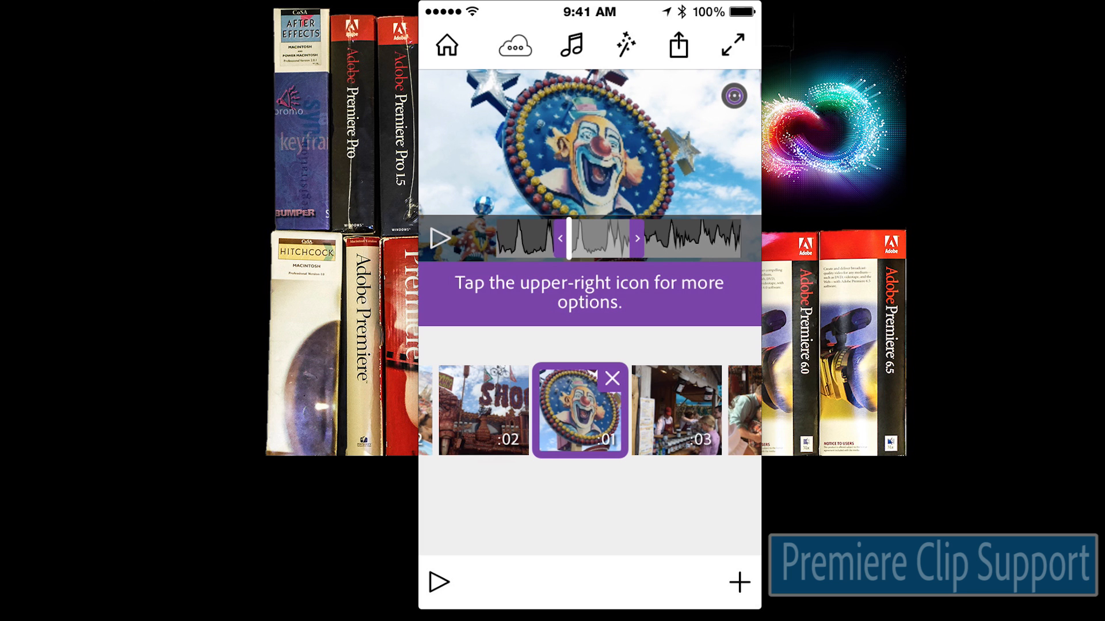
{"action": "left_click_drag", "start_coordinate": [580, 410], "coordinate": [677, 410]}
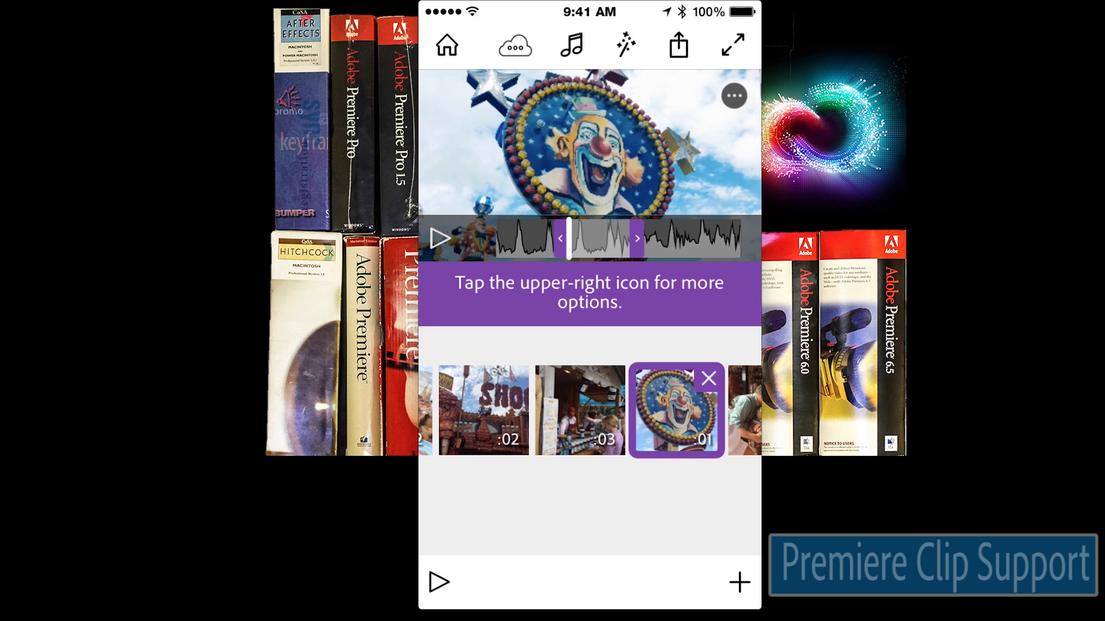
{"action": "left_click", "coordinate": [572, 45]}
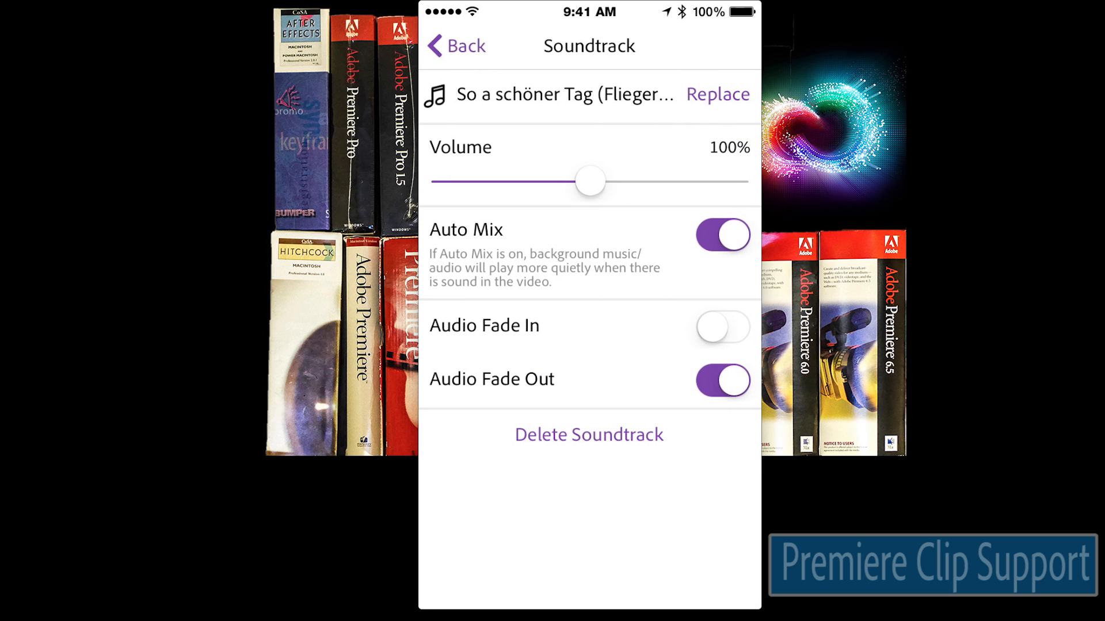
Step: Review the Looks available under the finishing-touches options
{"action": "left_click", "coordinate": [457, 46]}
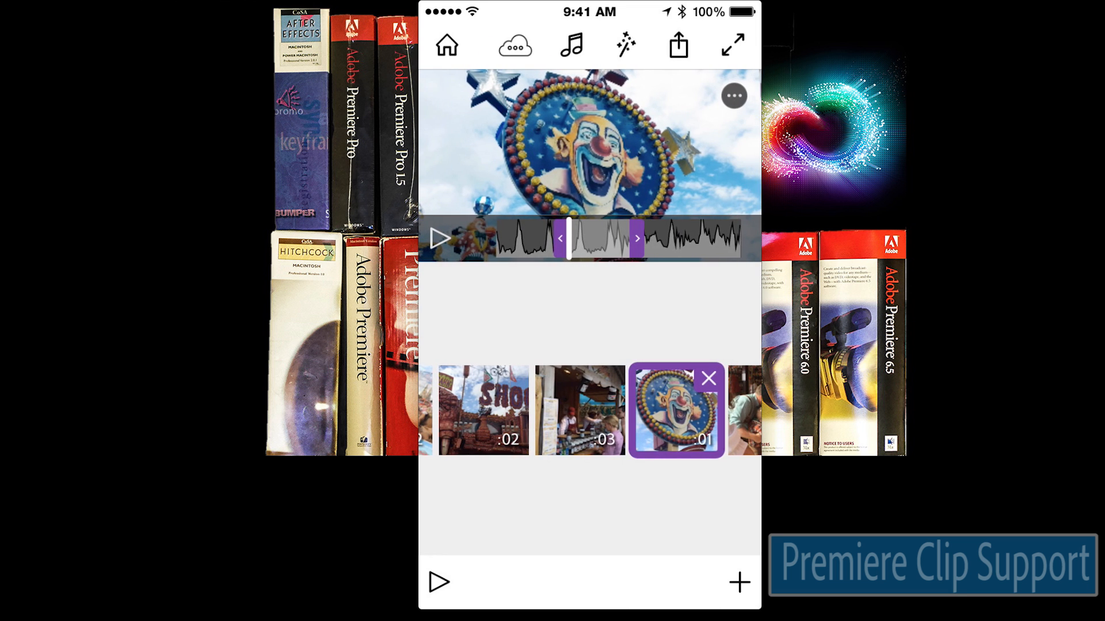
{"action": "left_click", "coordinate": [625, 45]}
{"action": "left_click", "coordinate": [589, 133]}
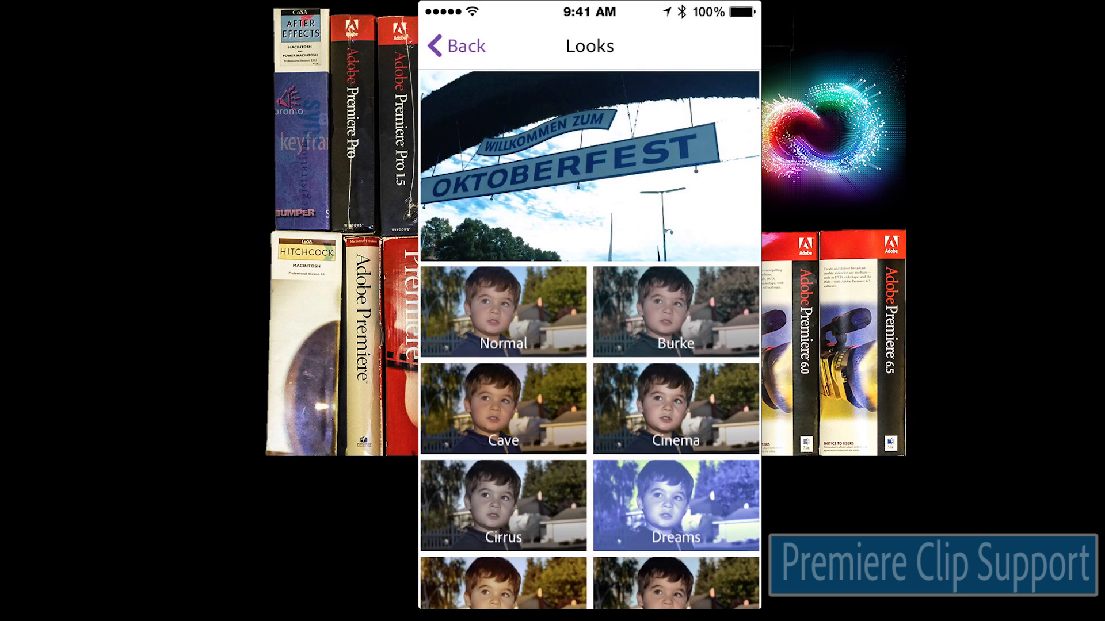
{"action": "left_click", "coordinate": [457, 46]}
Step: Share the Oktoberfest project with Edit in Premiere Pro
{"action": "left_click", "coordinate": [456, 46]}
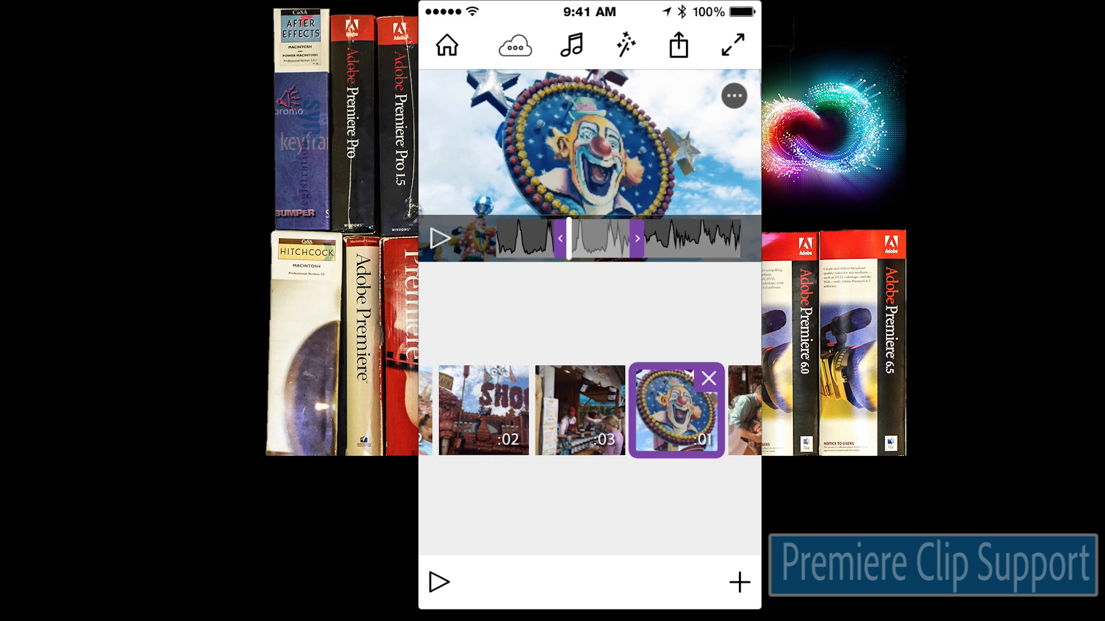
{"action": "left_click", "coordinate": [678, 45]}
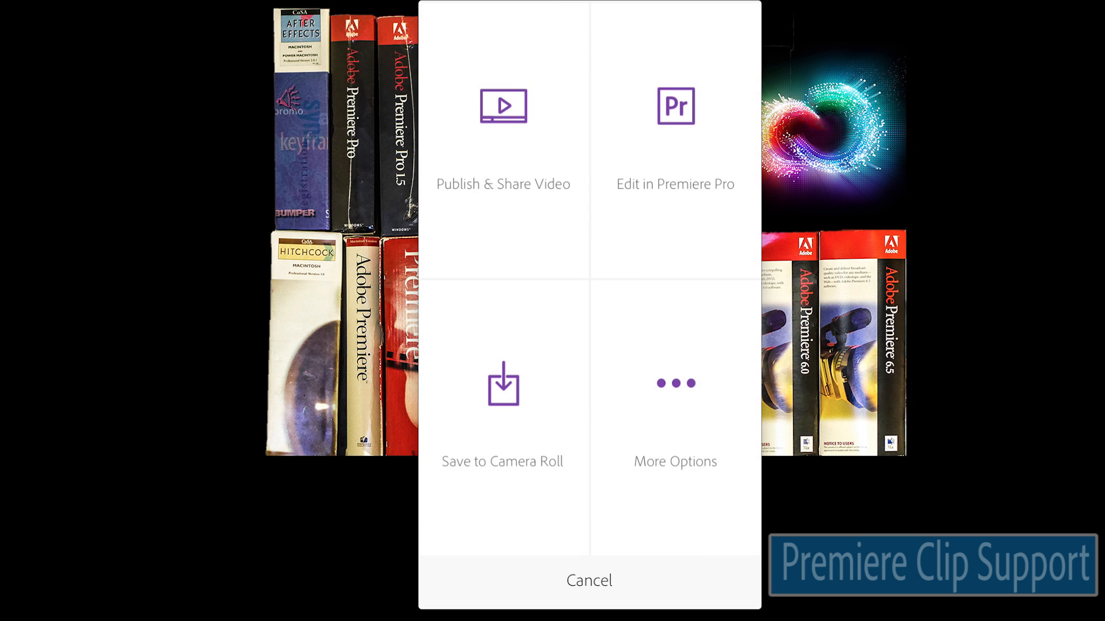
{"action": "left_click", "coordinate": [676, 138]}
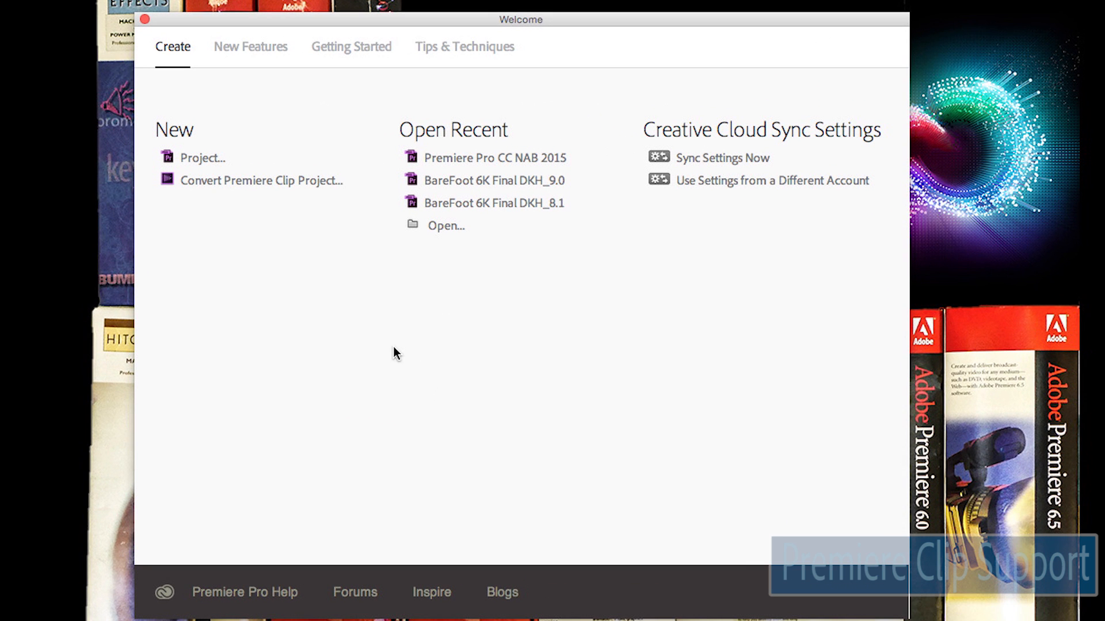
Step: Convert the Opening Day Octoberfest 2014 Munich_ Clip project by opening its .xml file
{"action": "left_click", "coordinate": [275, 189]}
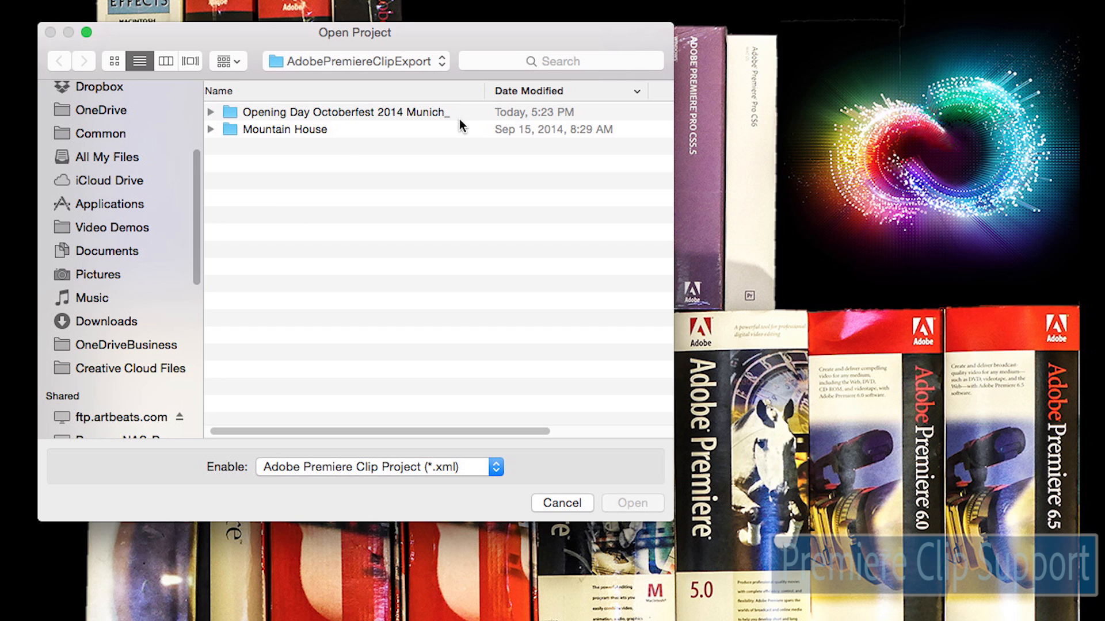
{"action": "left_click", "coordinate": [210, 113]}
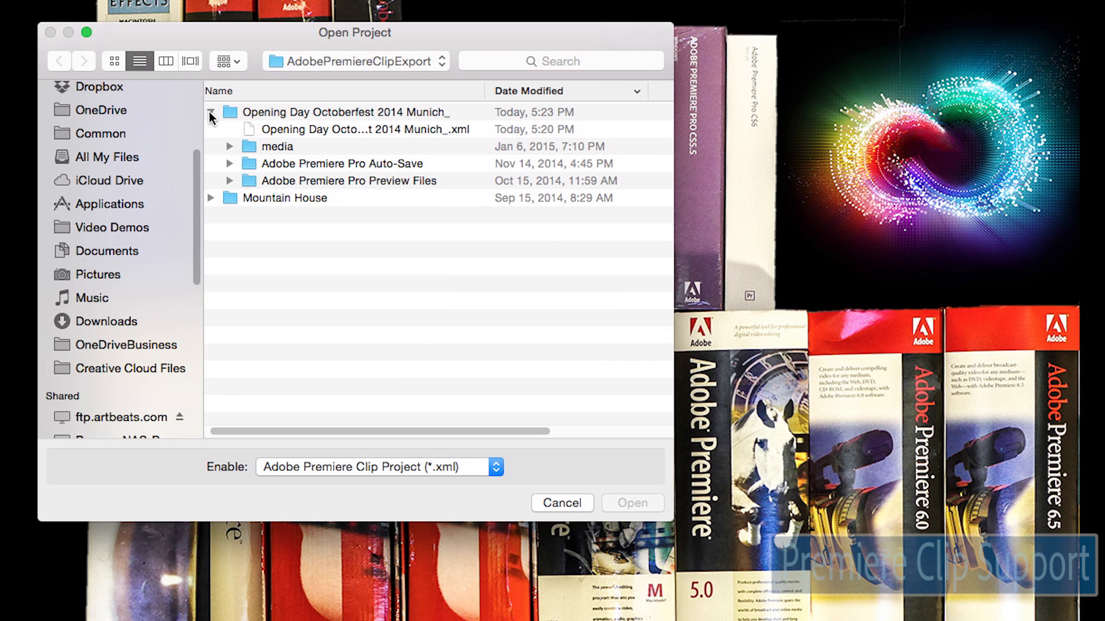
{"action": "left_click", "coordinate": [255, 130]}
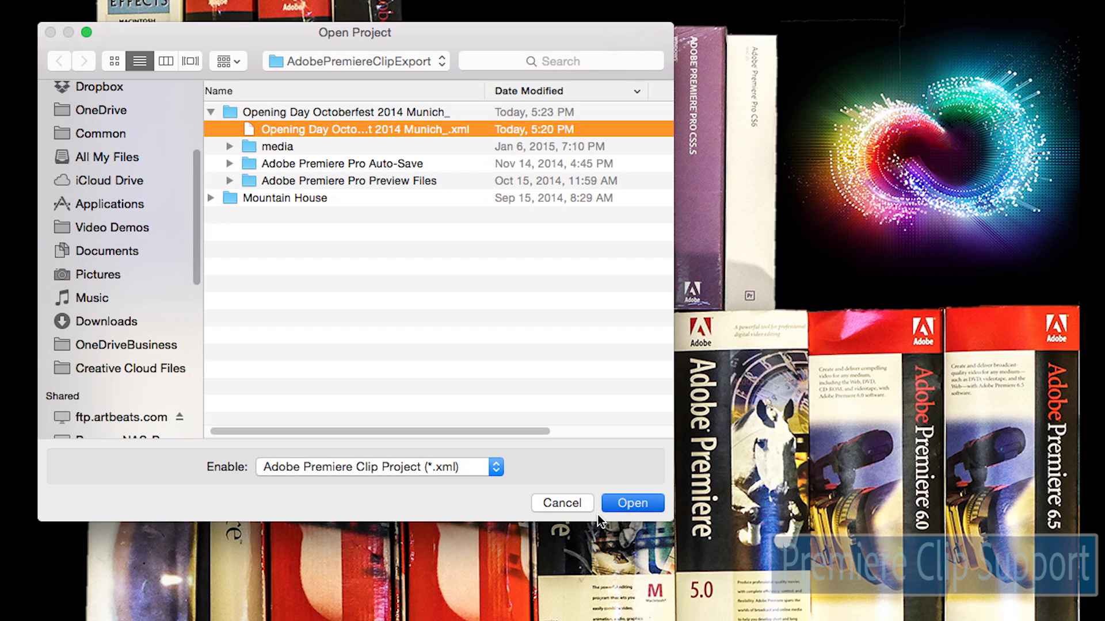
{"action": "left_click", "coordinate": [615, 505]}
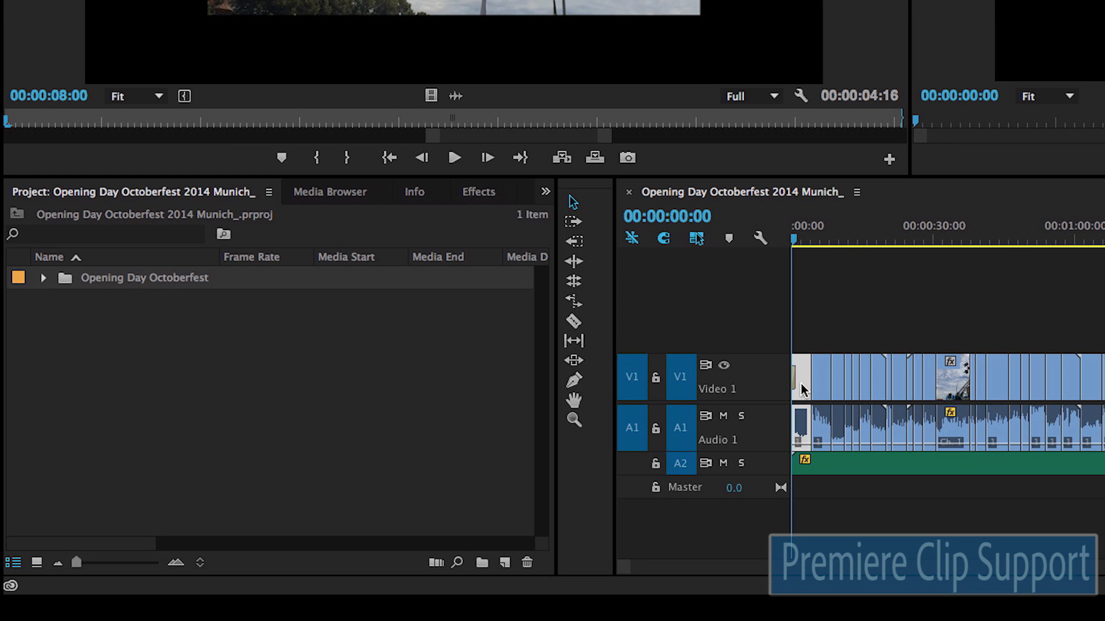
Step: Expand the Audio 2 track and list the 65 items in the Opening Day Octoberfest bin
{"action": "double_click", "coordinate": [771, 476]}
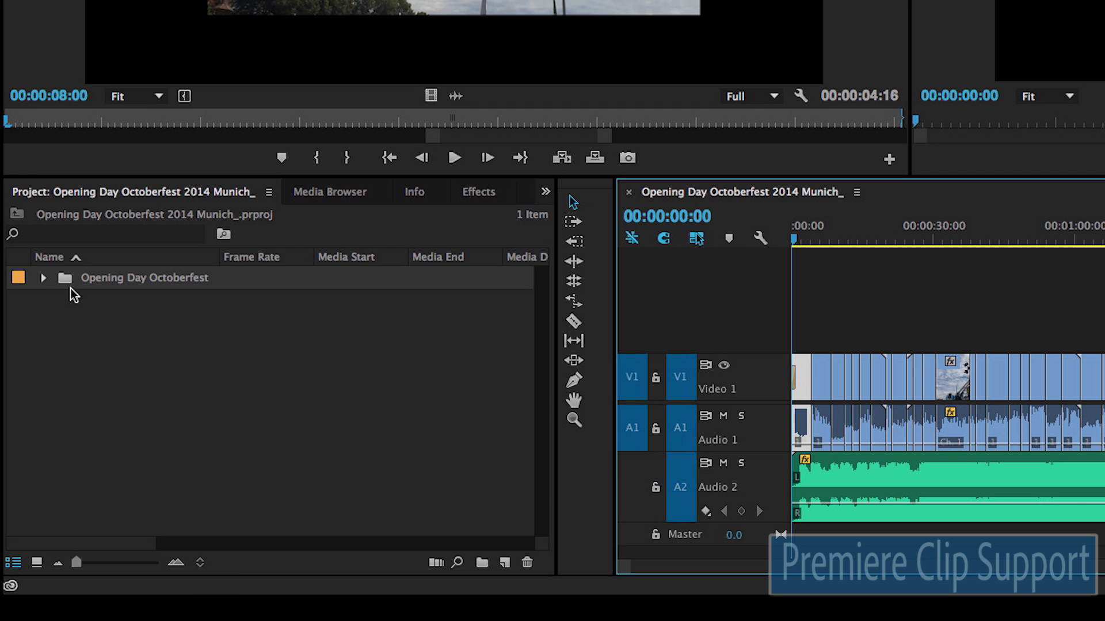
{"action": "left_click", "coordinate": [44, 278]}
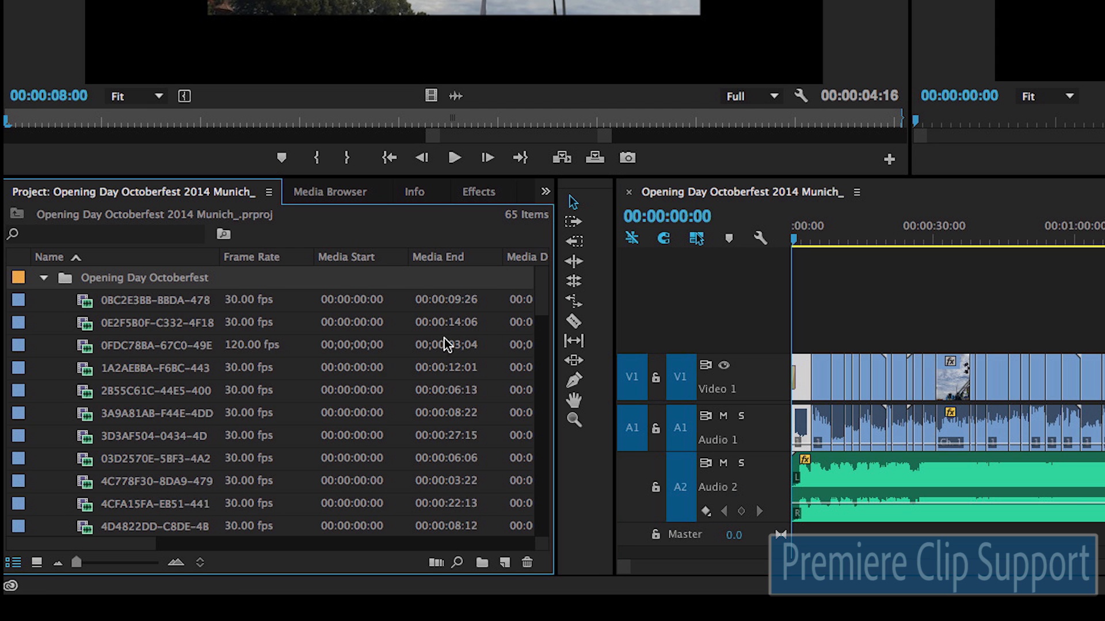
{"action": "mouse_move", "coordinate": [535, 296]}
{"action": "left_mouse_down"}
{"action": "mouse_move", "coordinate": [530, 398]}
{"action": "mouse_move", "coordinate": [549, 520]}
{"action": "left_mouse_up"}
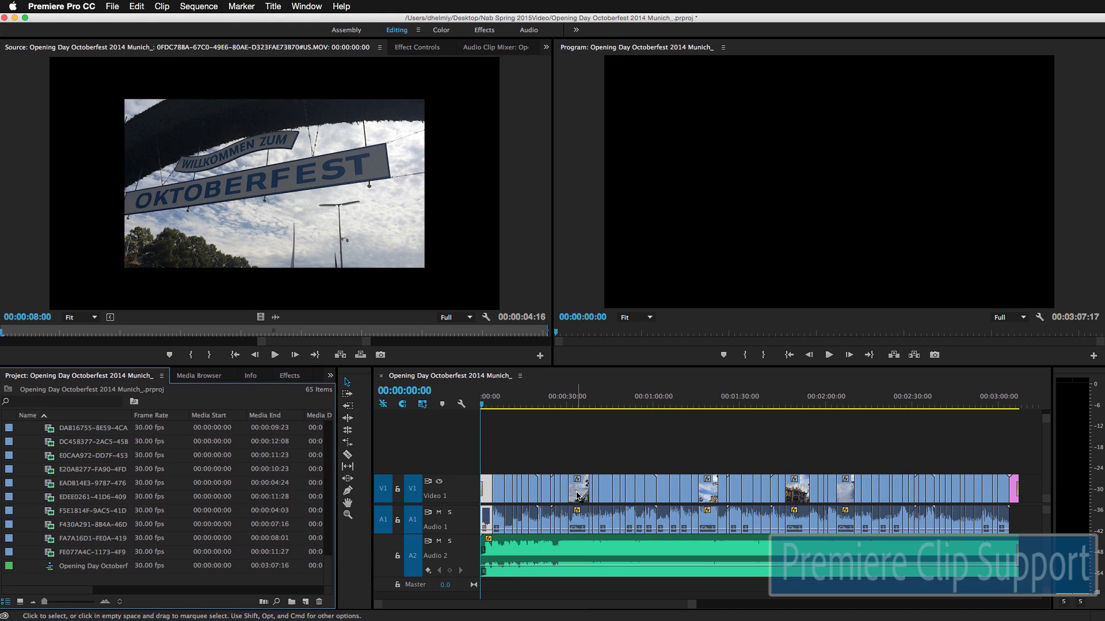
Step: Load the fairground ride clip into the Source Monitor and play the sequence from 00:00:22:12
{"action": "left_click", "coordinate": [800, 427]}
{"action": "double_click", "coordinate": [578, 495]}
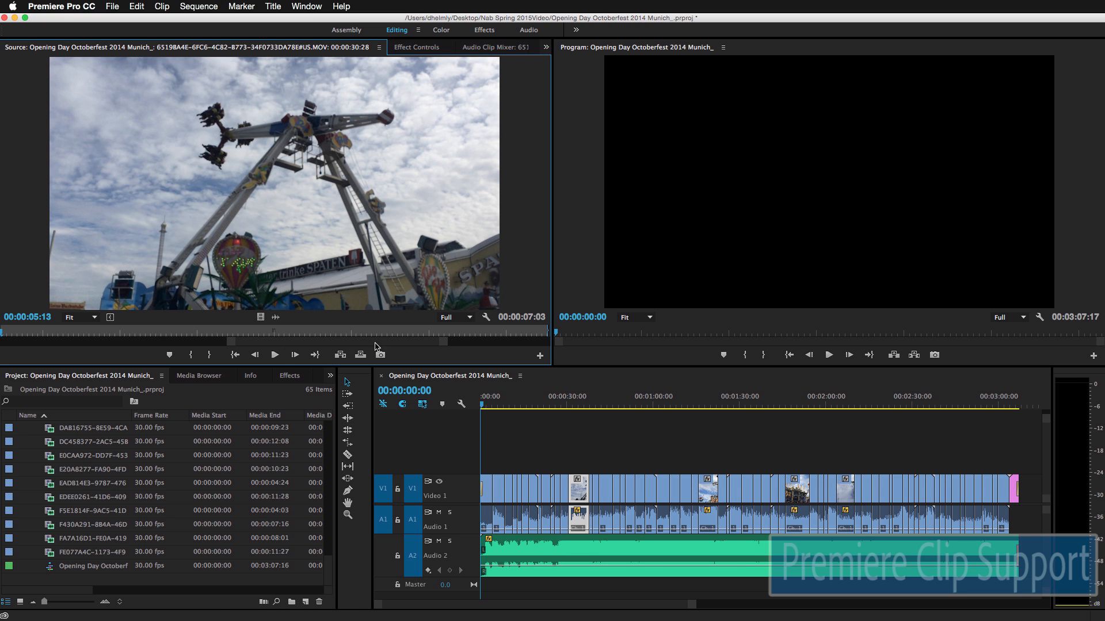
{"action": "left_click", "coordinate": [549, 406]}
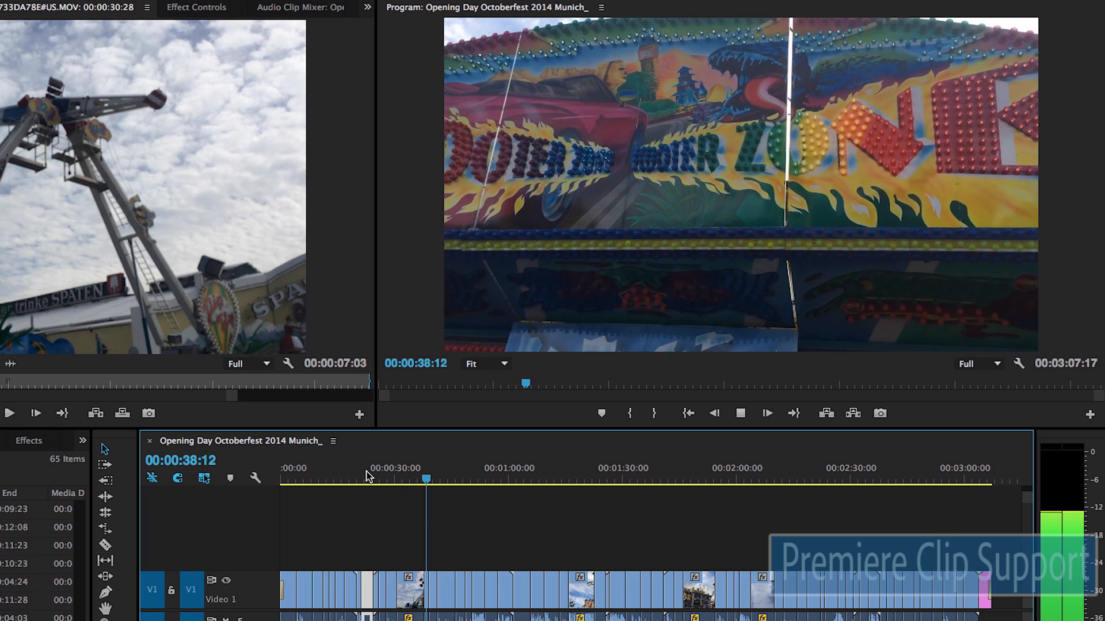
{"action": "key", "text": "space"}
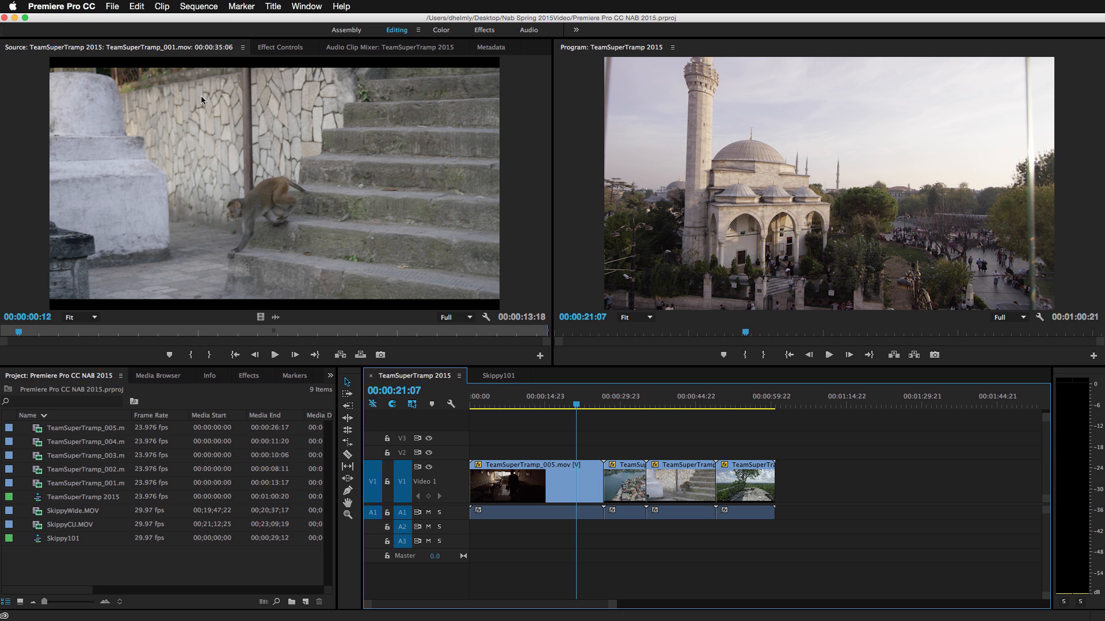
{"action": "left_click", "coordinate": [199, 6]}
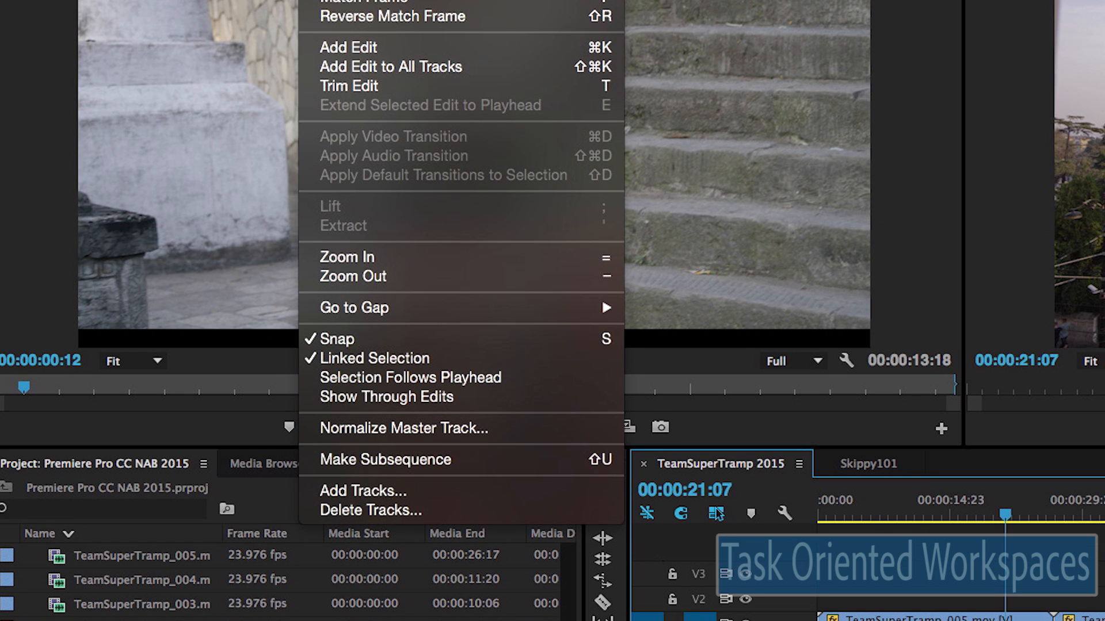
{"action": "left_click", "coordinate": [552, 384]}
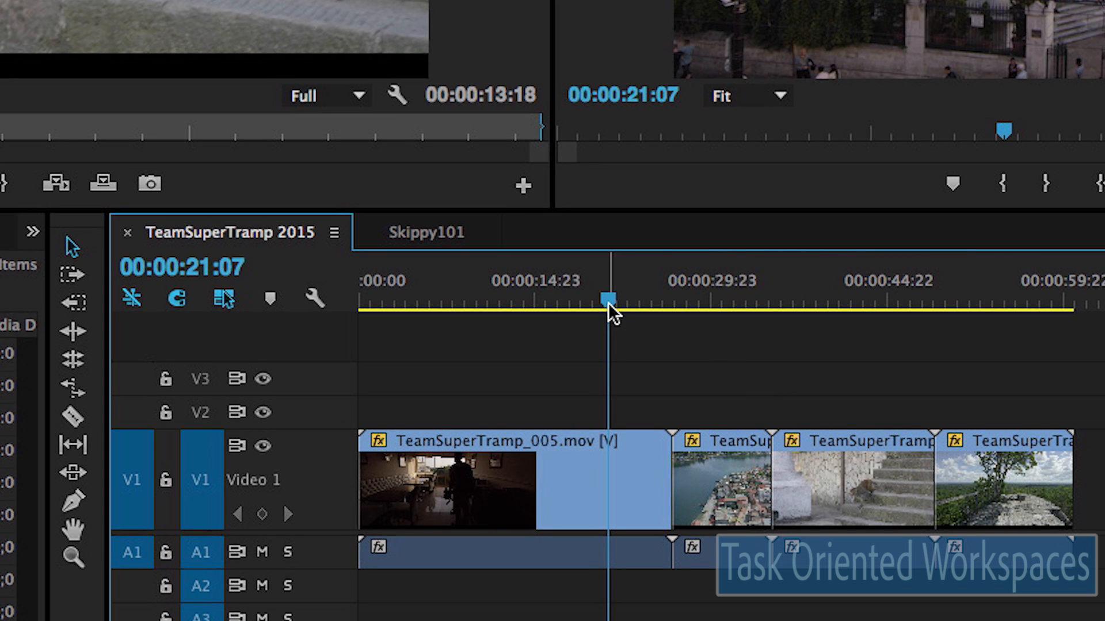
{"action": "left_click_drag", "start_coordinate": [610, 305], "coordinate": [643, 335]}
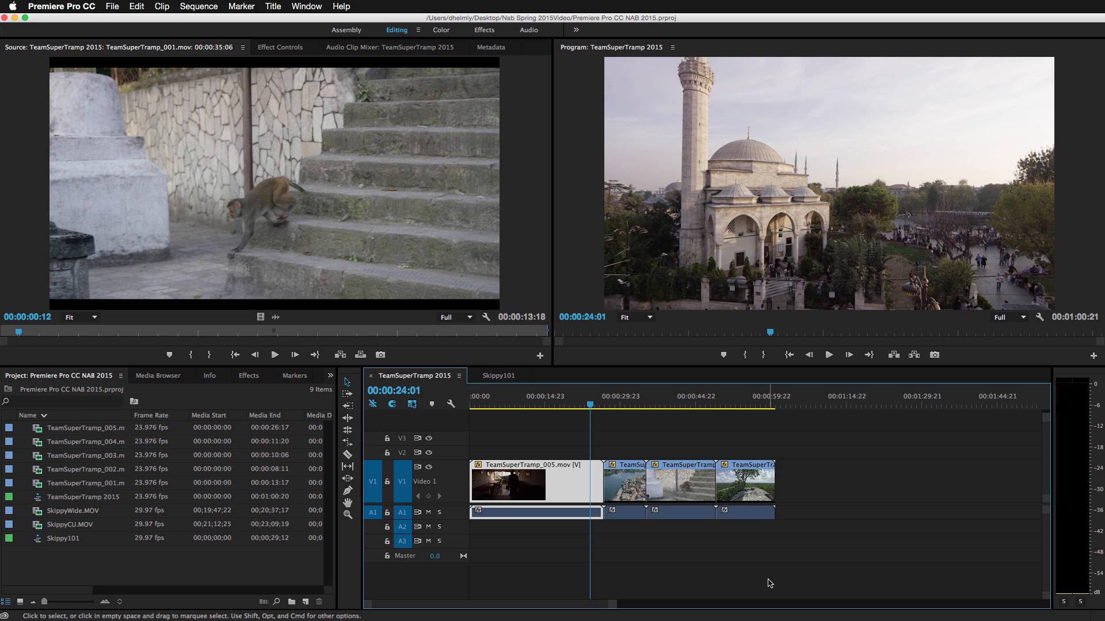
Step: Show the Color workspace's Lumetri Scopes and park on the mosque shot at 00:00:23:09
{"action": "left_click", "coordinate": [441, 32]}
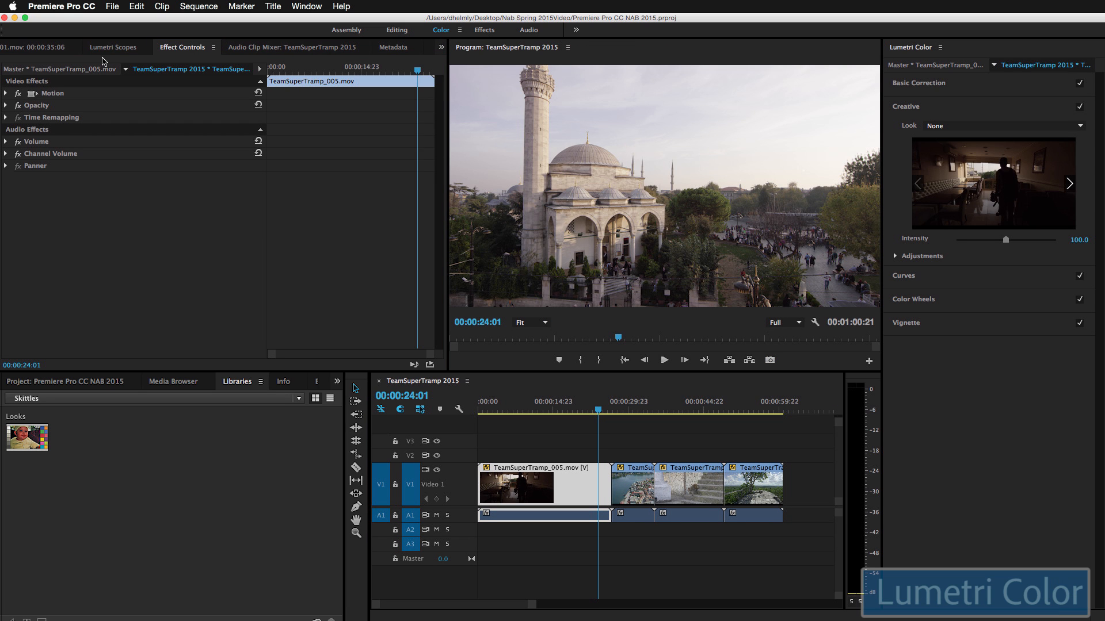
{"action": "left_click", "coordinate": [113, 49]}
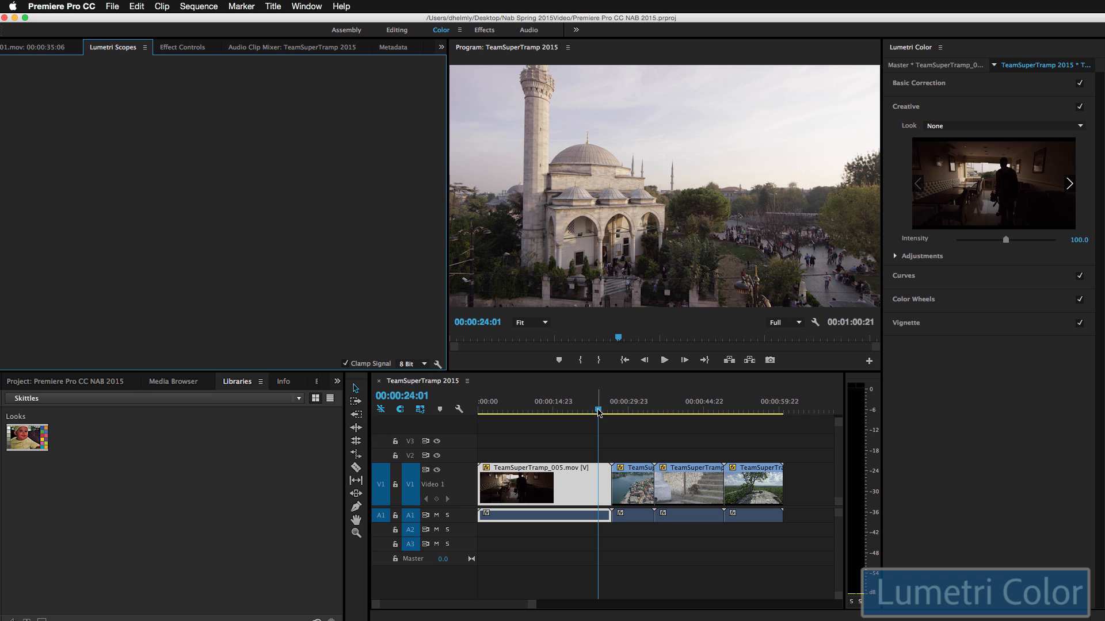
{"action": "left_click_drag", "start_coordinate": [598, 411], "coordinate": [597, 411]}
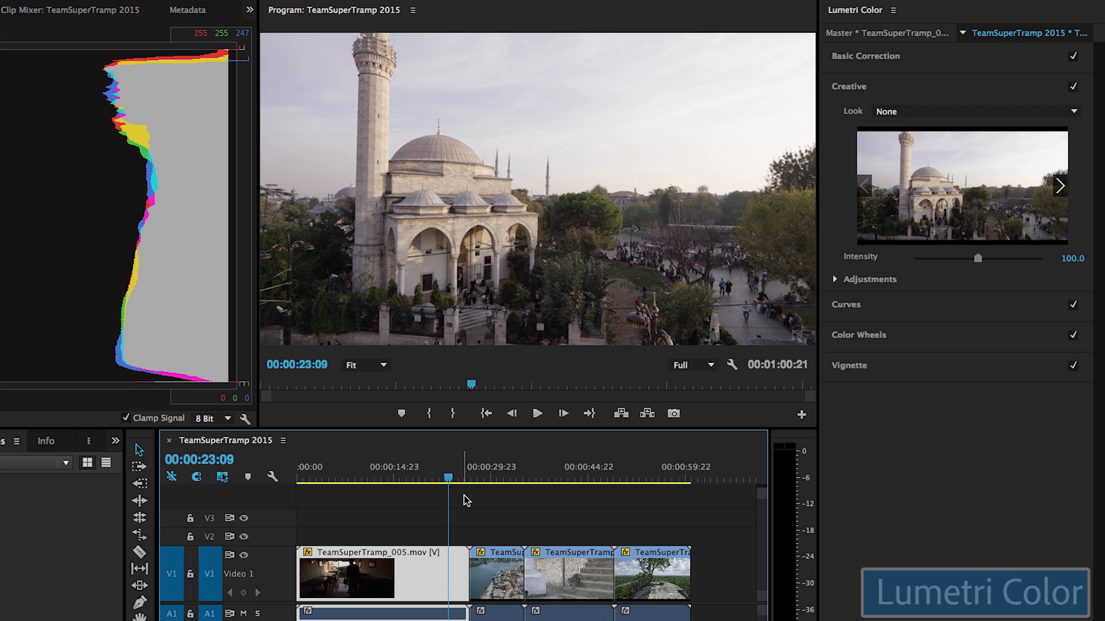
Step: Preview the Blue Cold, Day4Nite, Intense and Moon looks, then apply Clean Punch HDR
{"action": "left_click", "coordinate": [1043, 113]}
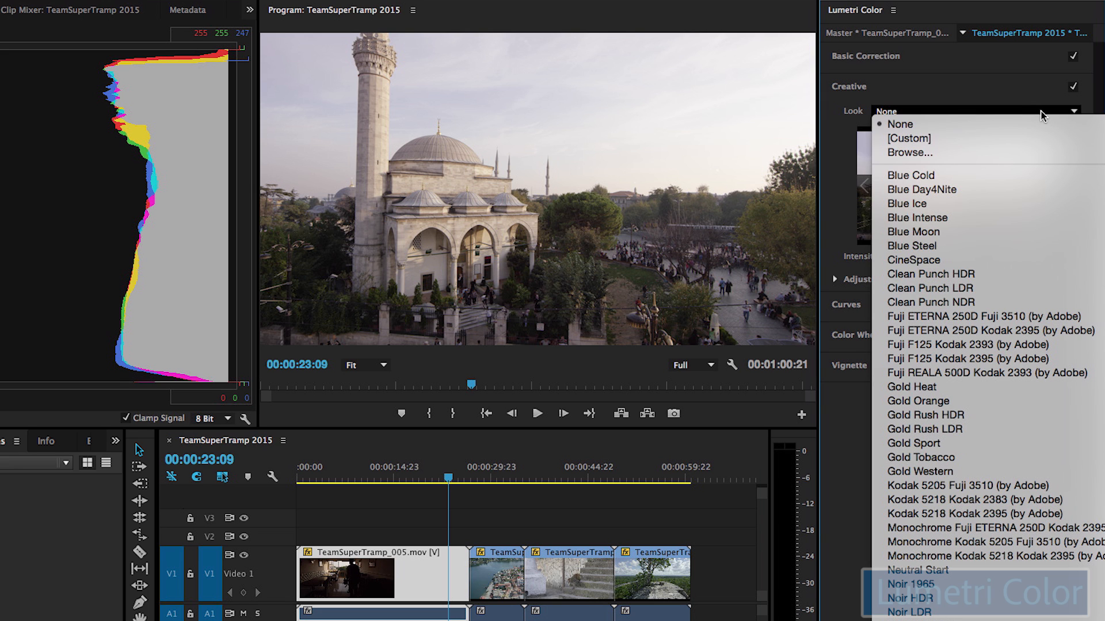
{"action": "left_click", "coordinate": [1036, 95]}
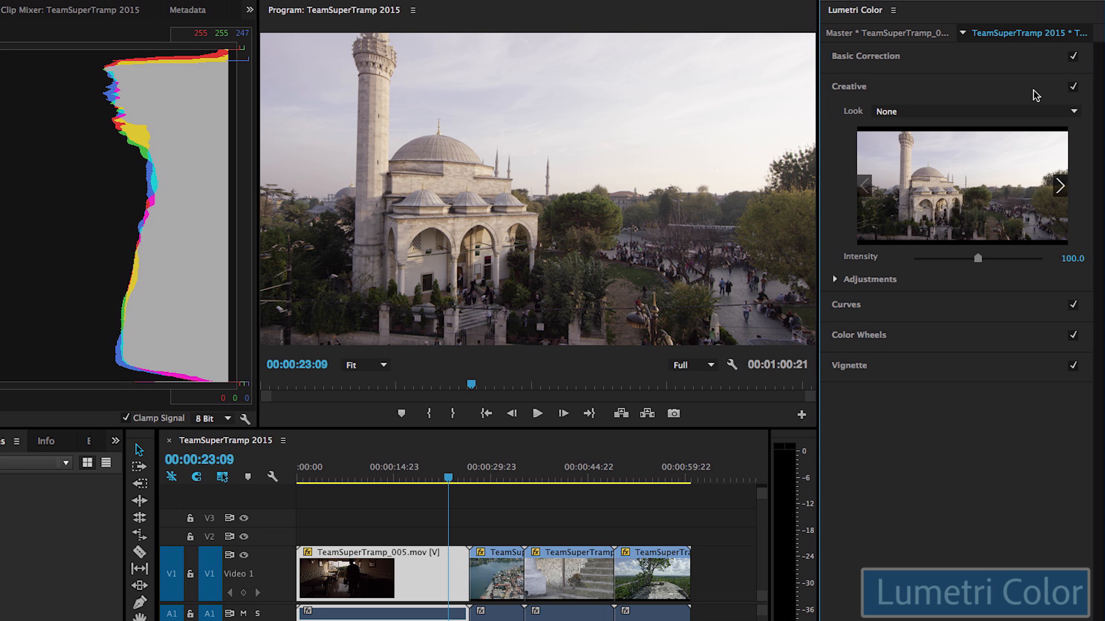
{"action": "left_click", "coordinate": [1060, 185]}
{"action": "left_click", "coordinate": [1060, 186]}
{"action": "left_click", "coordinate": [1061, 185]}
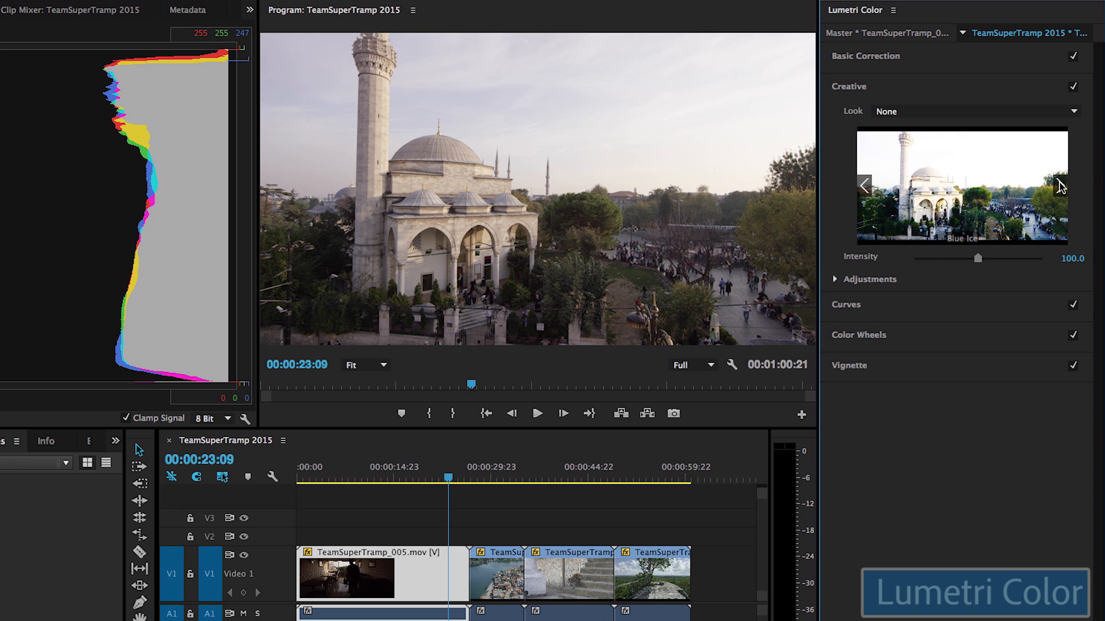
{"action": "left_click", "coordinate": [1060, 185]}
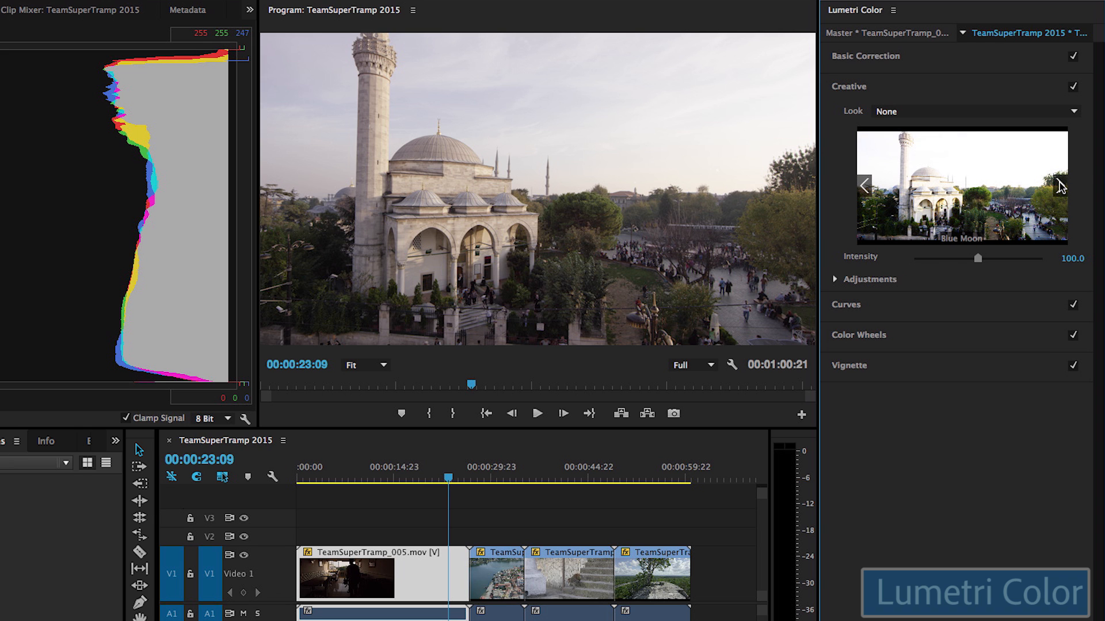
{"action": "left_click", "coordinate": [1061, 185]}
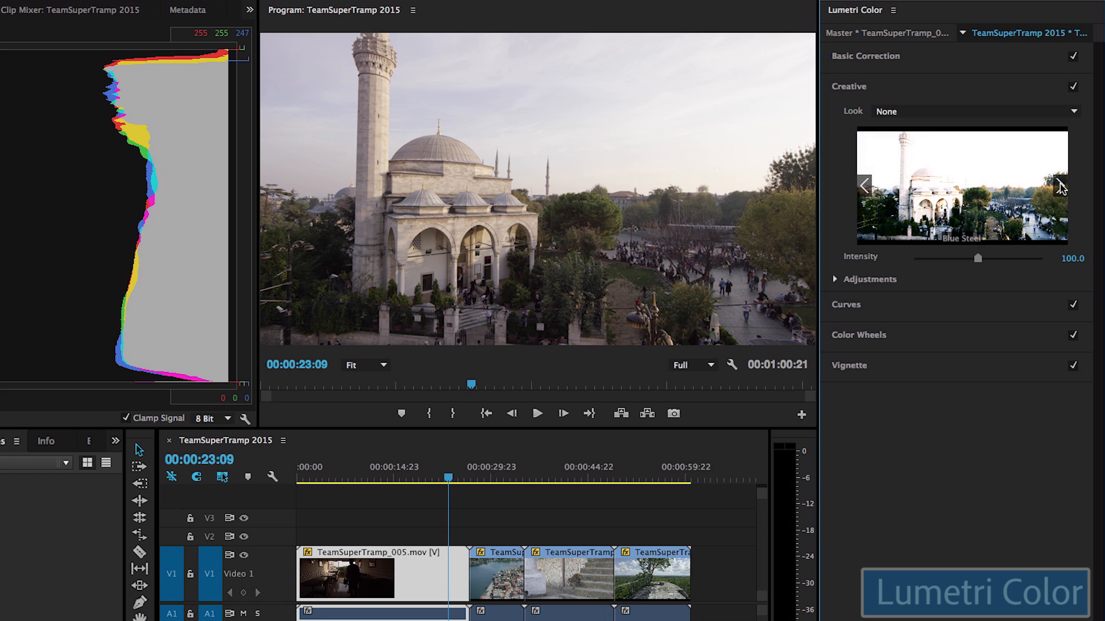
{"action": "left_click", "coordinate": [1060, 185]}
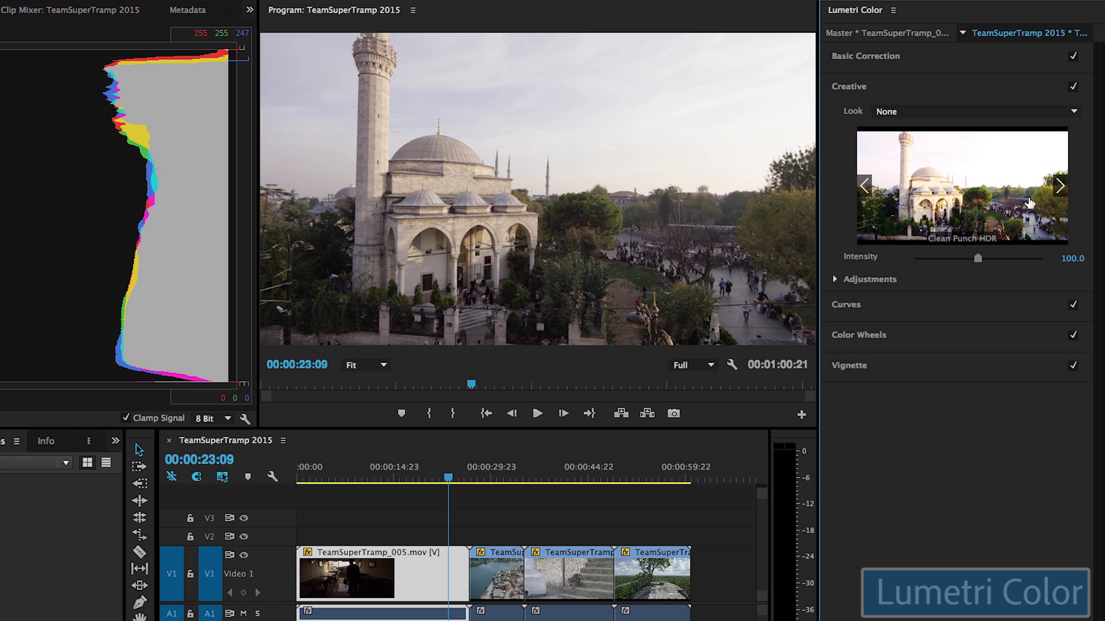
{"action": "left_click", "coordinate": [986, 210]}
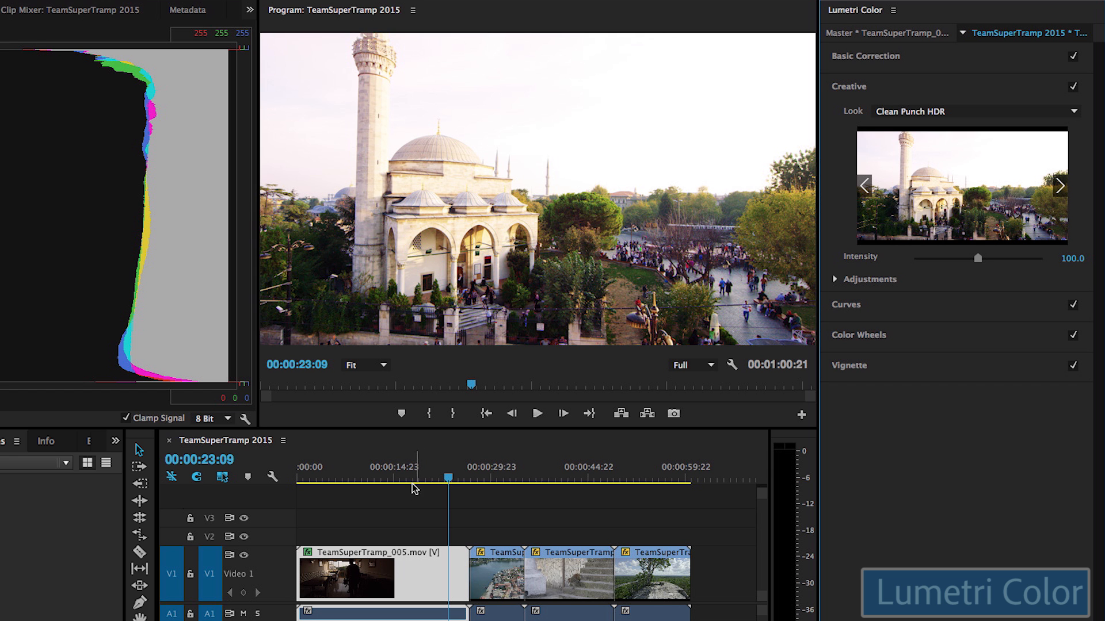
Step: Move to 00:00:21:10 in the mosque shot and show the Creative look's Faded Film, Sharpen, Vibrance and Saturation adjustments
{"action": "left_click_drag", "start_coordinate": [371, 478], "coordinate": [437, 482]}
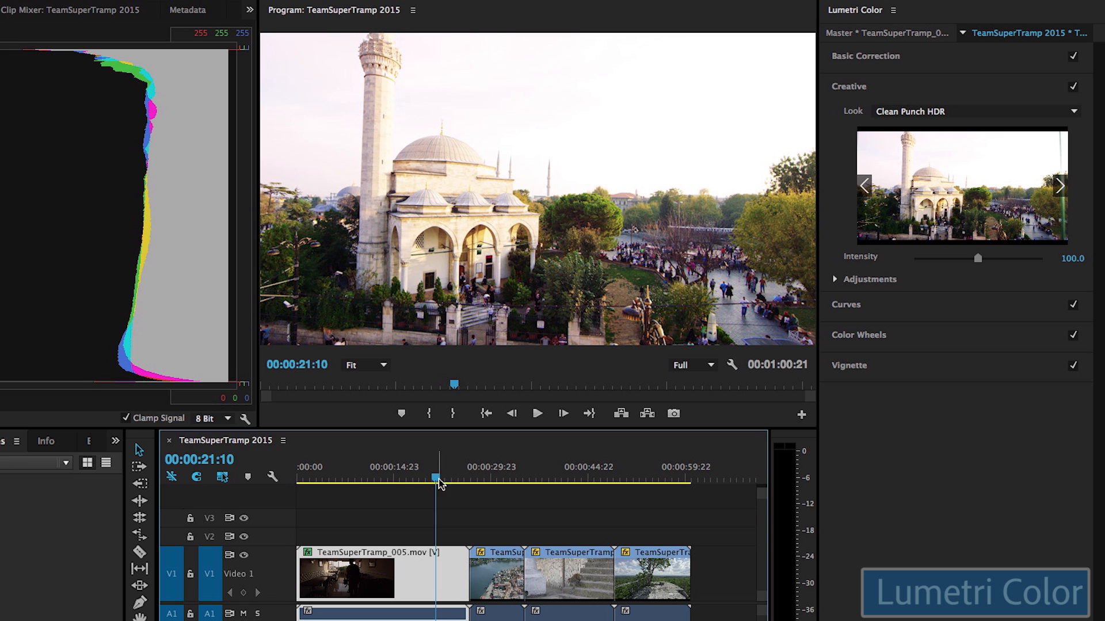
{"action": "left_click", "coordinate": [836, 281]}
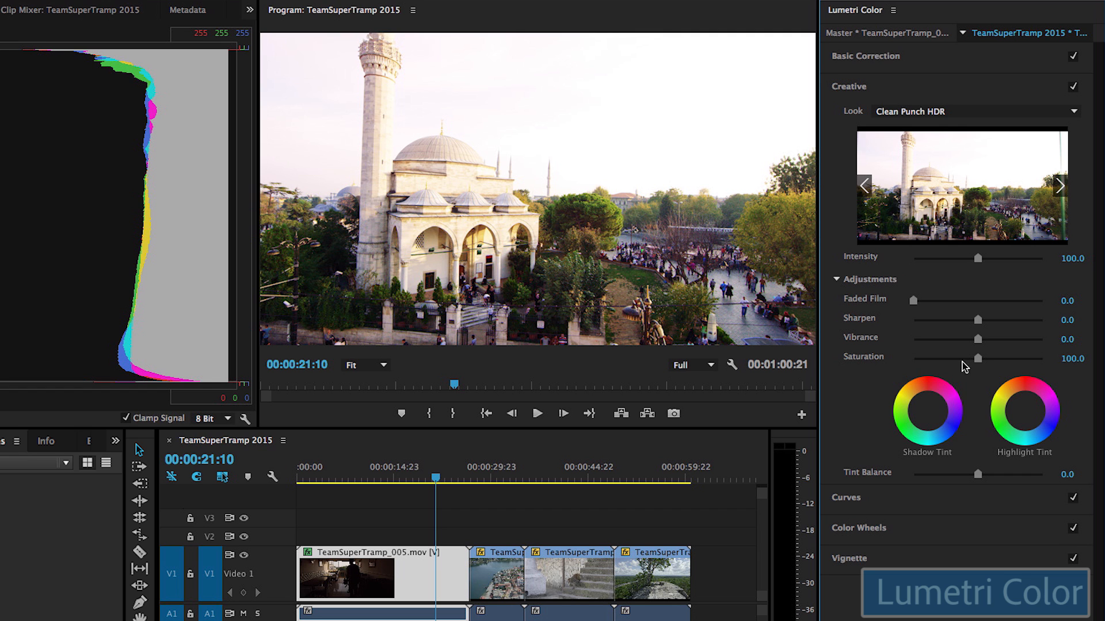
Step: Tune the Clean Punch HDR look to Saturation 90.8, Sharpen 1.1, Vibrance 8.0 and Intensity 92.0
{"action": "left_click_drag", "start_coordinate": [979, 359], "coordinate": [983, 340]}
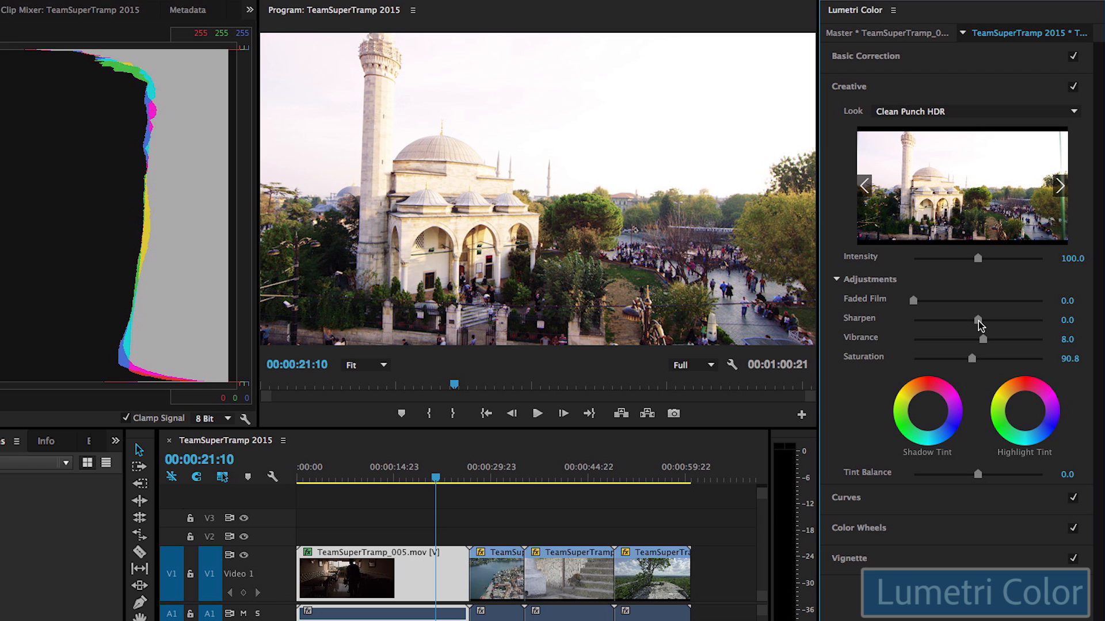
{"action": "mouse_move", "coordinate": [978, 321]}
{"action": "left_mouse_down"}
{"action": "mouse_move", "coordinate": [996, 321]}
{"action": "mouse_move", "coordinate": [966, 322]}
{"action": "mouse_move", "coordinate": [979, 323]}
{"action": "left_mouse_up"}
{"action": "mouse_move", "coordinate": [978, 259]}
{"action": "left_mouse_down"}
{"action": "mouse_move", "coordinate": [988, 261]}
{"action": "mouse_move", "coordinate": [972, 263]}
{"action": "left_mouse_up"}
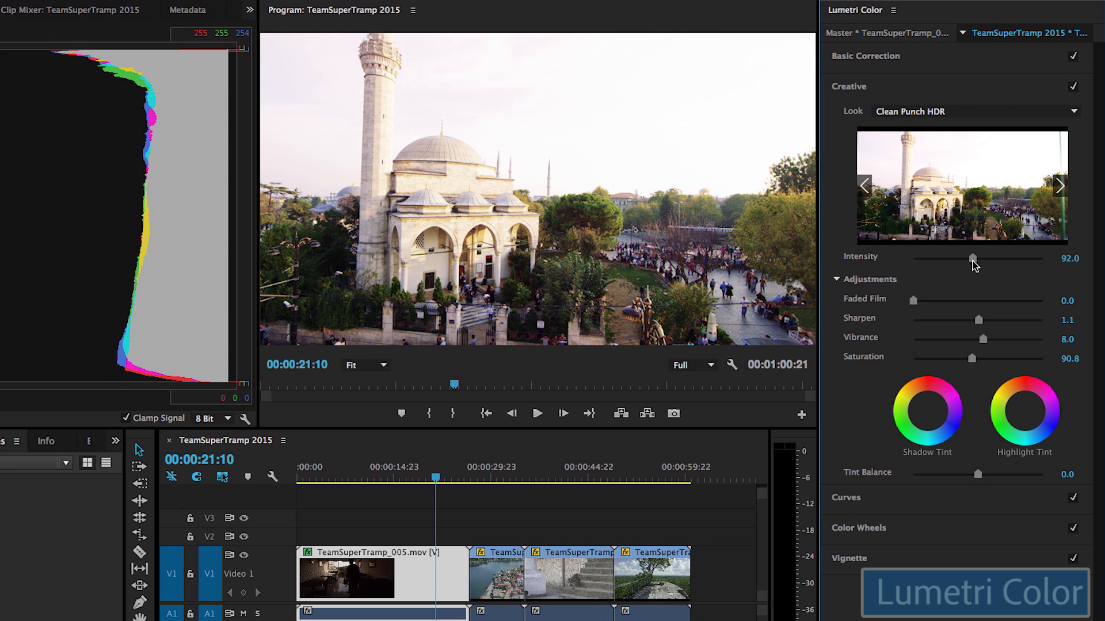
{"action": "left_click", "coordinate": [881, 86]}
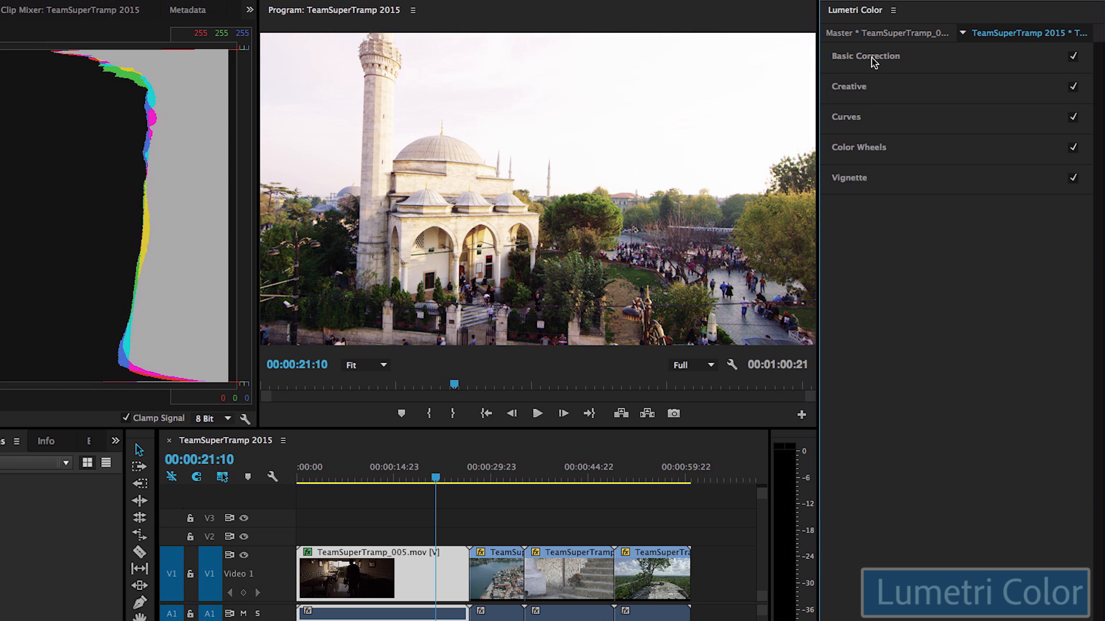
Step: In Basic Correction Tone, set Highlights to -100 and Whites to -42.5, with Blacks at 12.6
{"action": "left_click", "coordinate": [874, 62]}
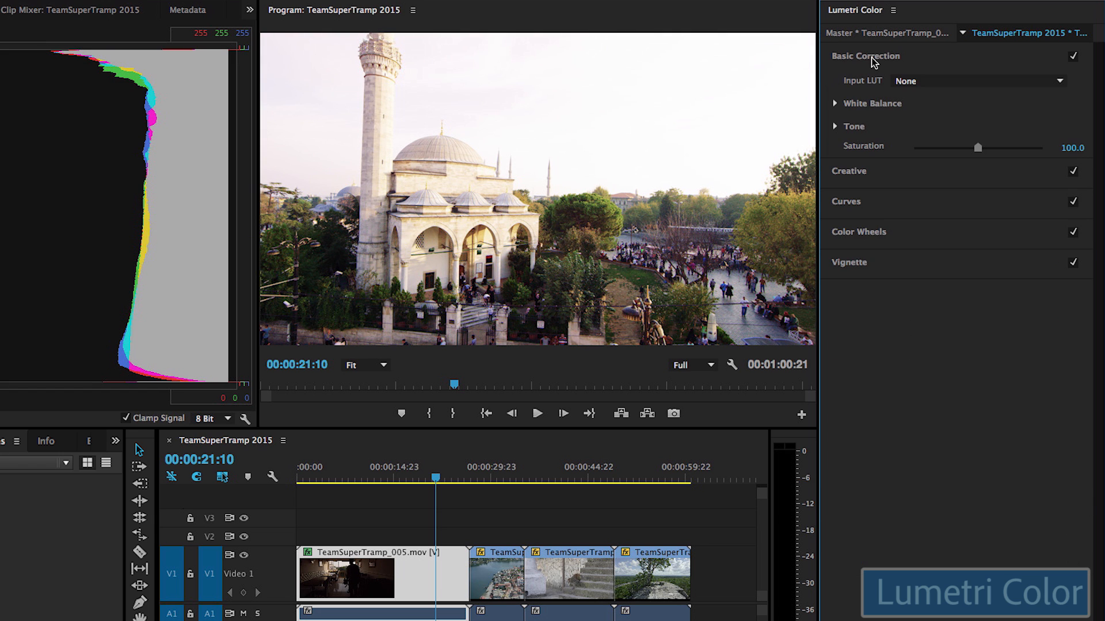
{"action": "left_click", "coordinate": [836, 127]}
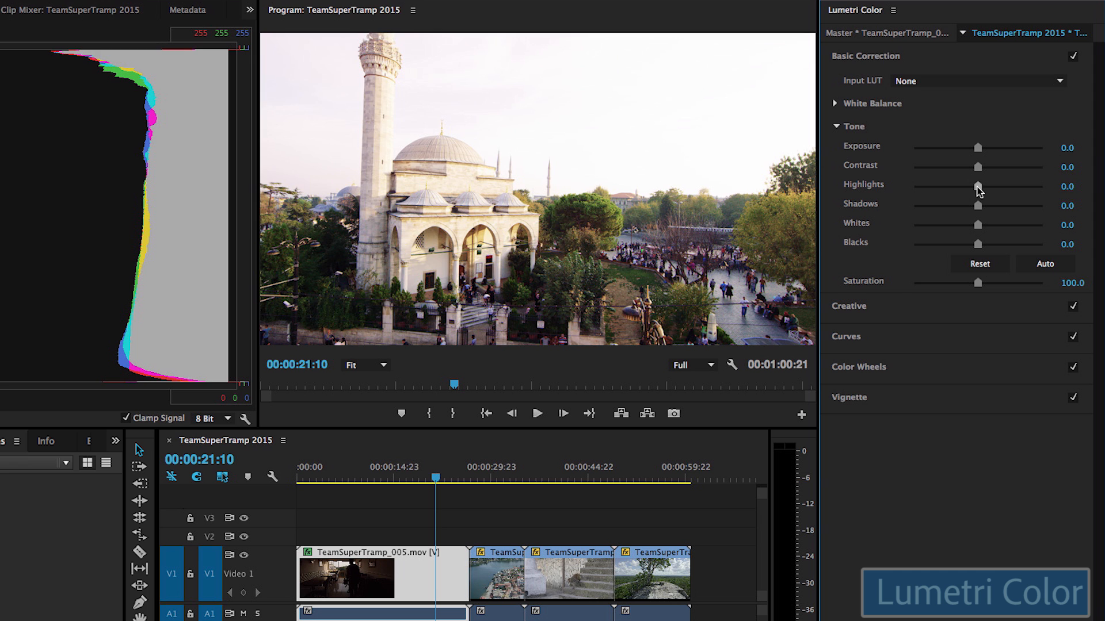
{"action": "left_click_drag", "start_coordinate": [978, 190], "coordinate": [908, 193]}
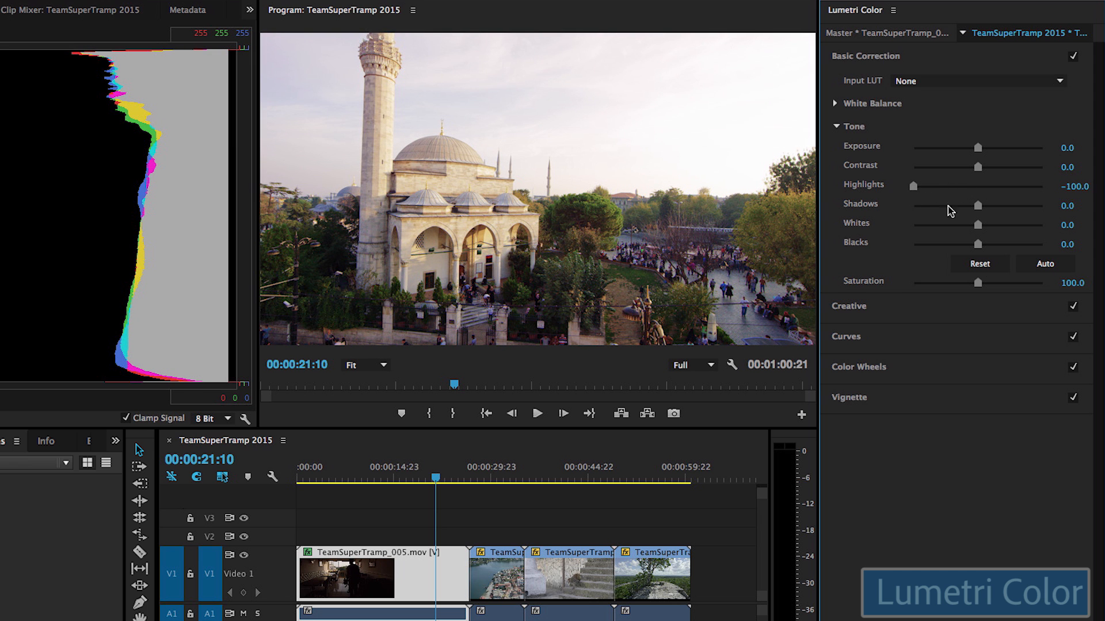
{"action": "mouse_move", "coordinate": [978, 225]}
{"action": "left_mouse_down"}
{"action": "mouse_move", "coordinate": [951, 226]}
{"action": "mouse_move", "coordinate": [985, 243]}
{"action": "left_mouse_up"}
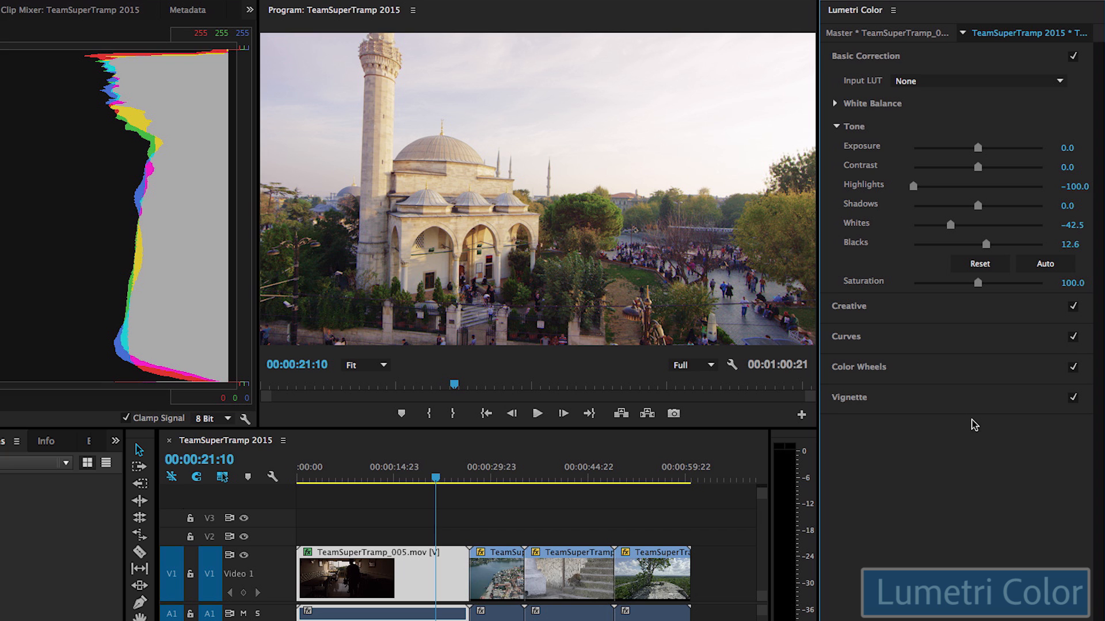
Step: Bend the blue RGB curve into an S-curve, adding blue to highlights and removing it from shadows
{"action": "left_click", "coordinate": [863, 126]}
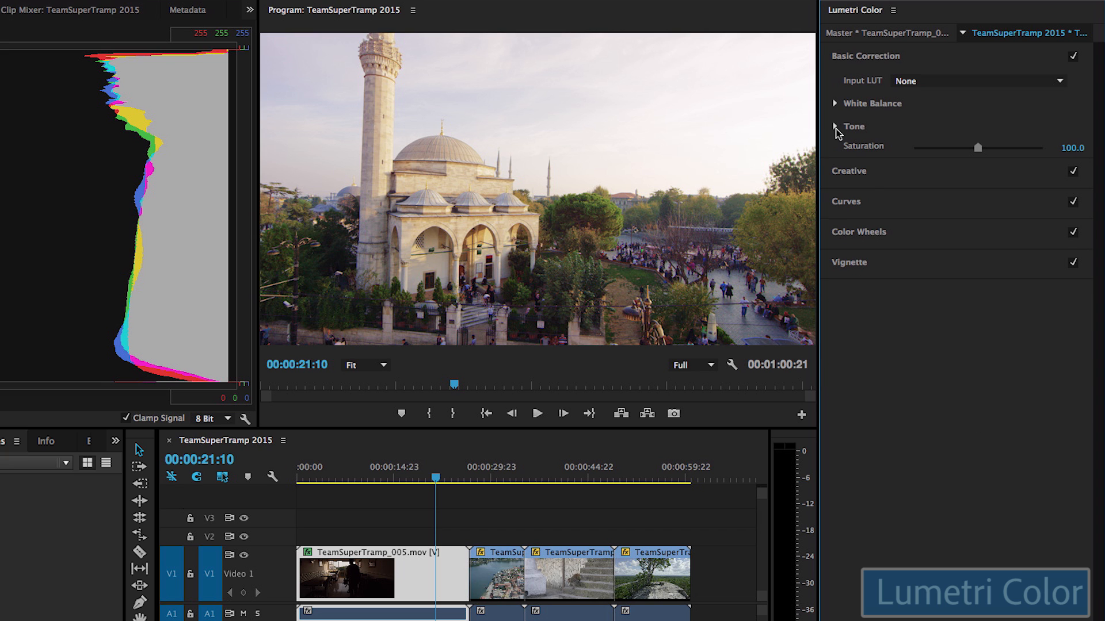
{"action": "left_click", "coordinate": [851, 202]}
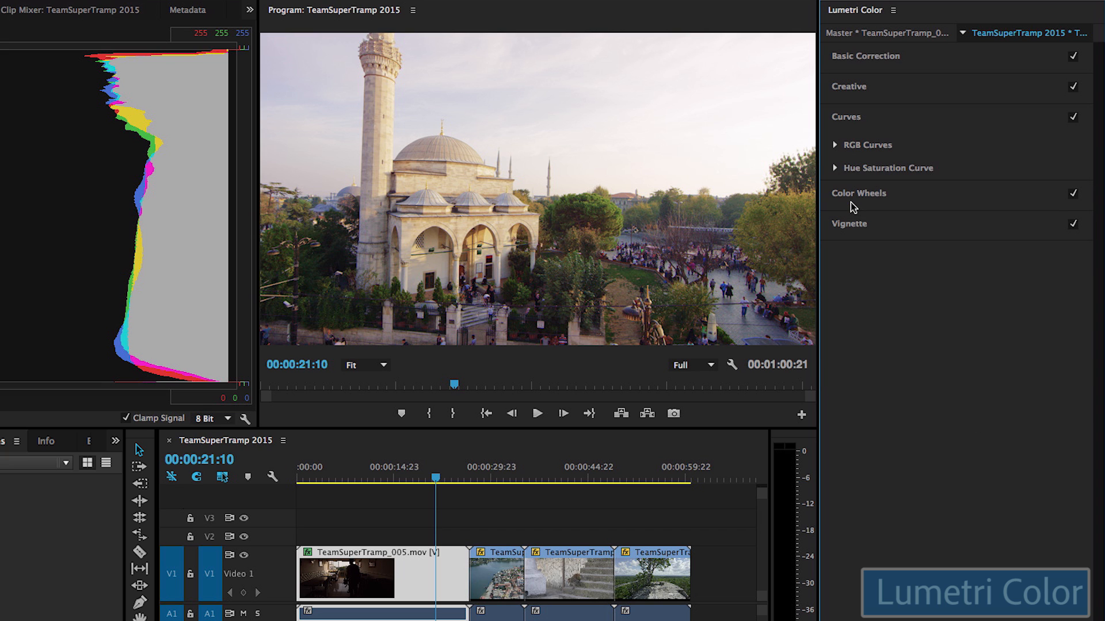
{"action": "left_click", "coordinate": [836, 148]}
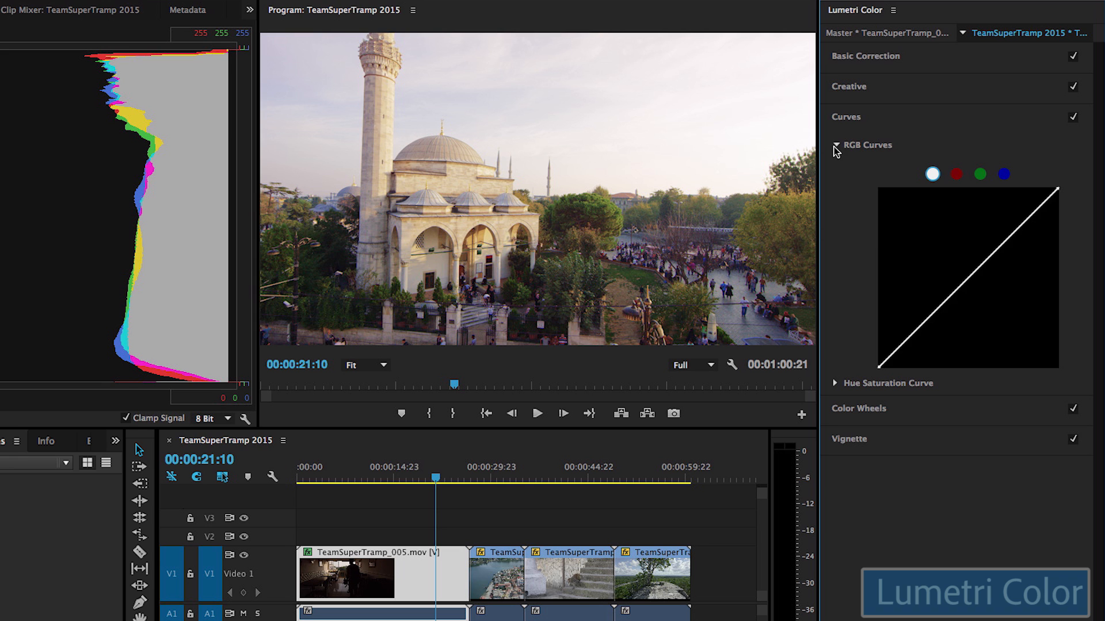
{"action": "left_click", "coordinate": [1004, 174]}
{"action": "left_click_drag", "start_coordinate": [1006, 242], "coordinate": [999, 239]}
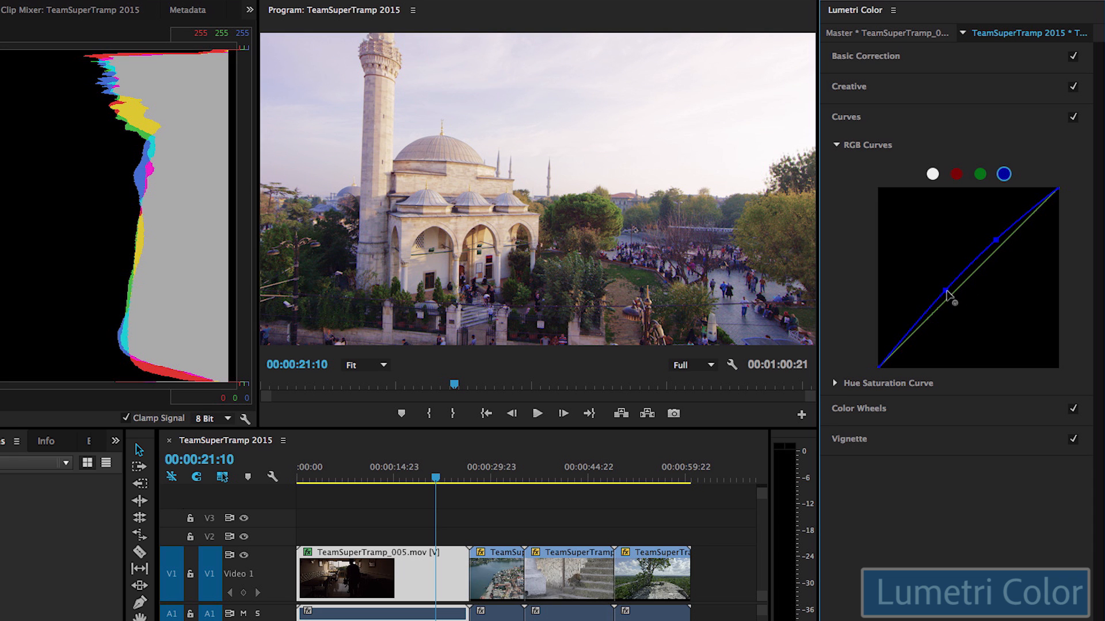
{"action": "left_click_drag", "start_coordinate": [949, 298], "coordinate": [952, 305]}
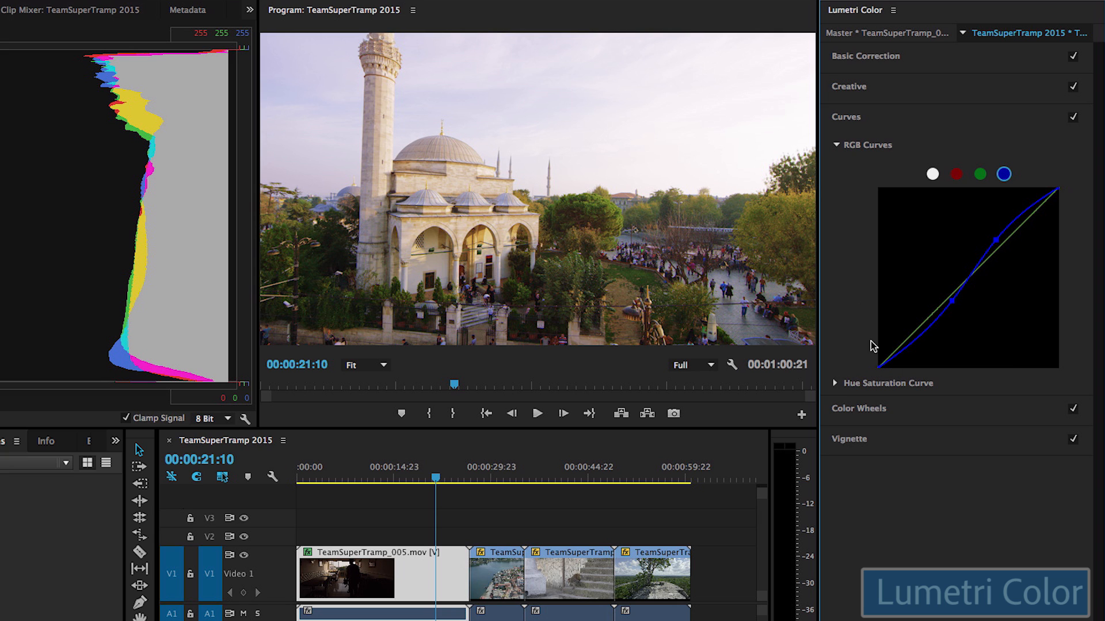
{"action": "left_click", "coordinate": [837, 146]}
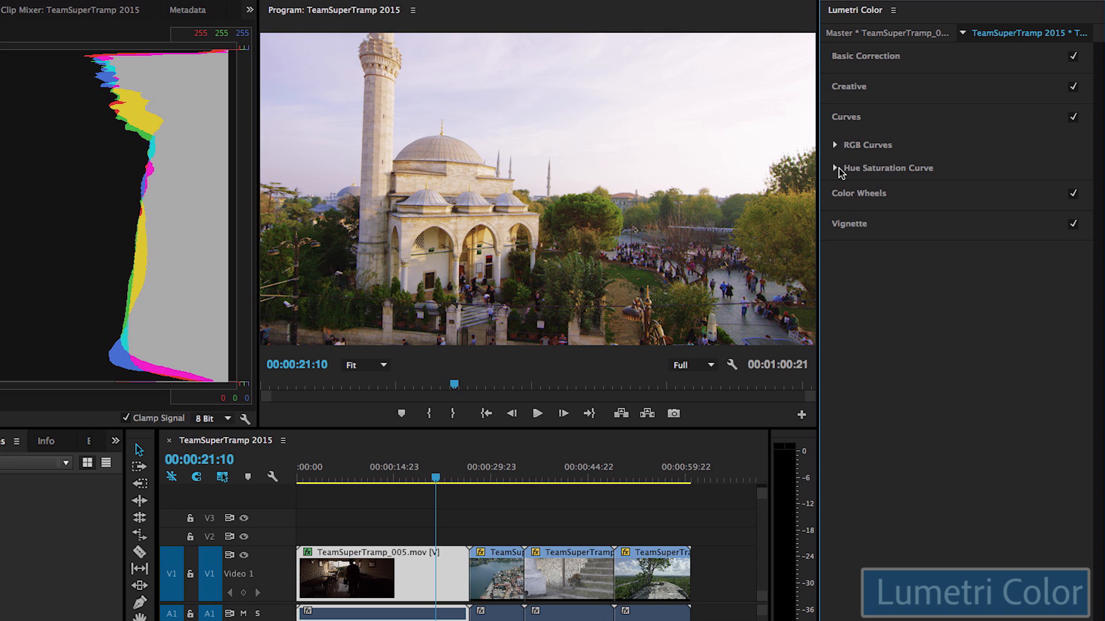
Step: Add points on the Hue Saturation Curve and push red and blue hues outward to boost their saturation
{"action": "left_click", "coordinate": [837, 168]}
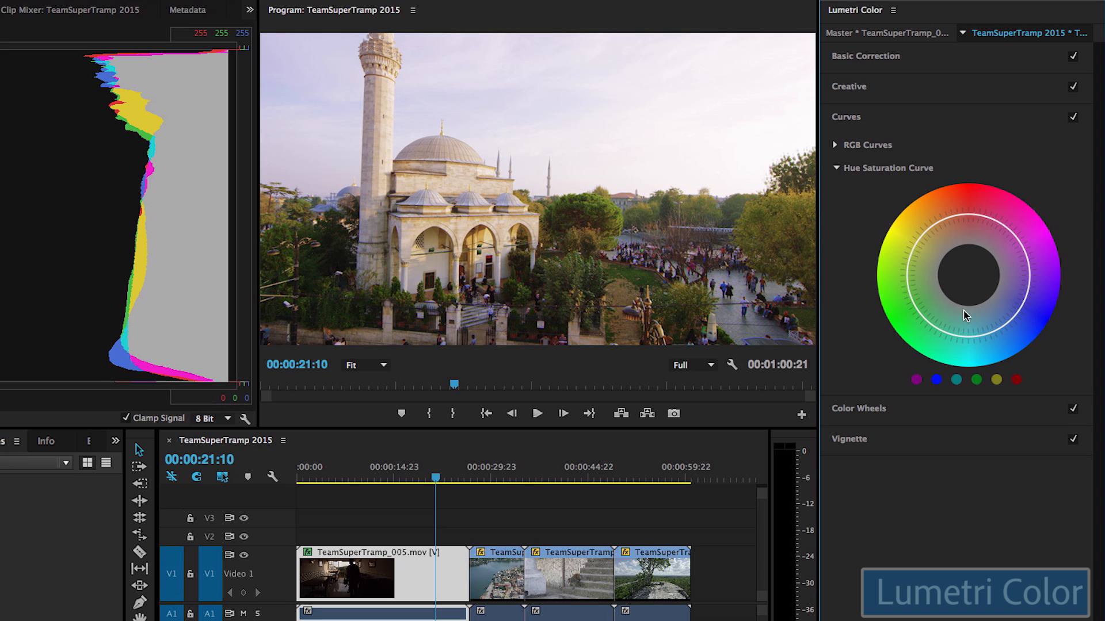
{"action": "left_click", "coordinate": [1017, 380]}
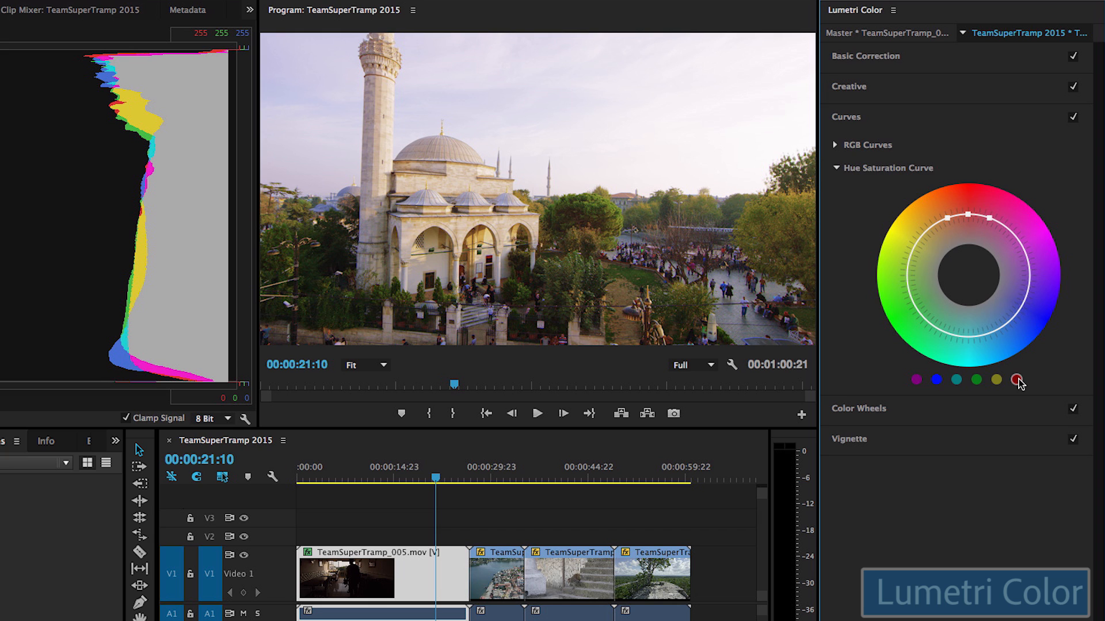
{"action": "left_click", "coordinate": [987, 218]}
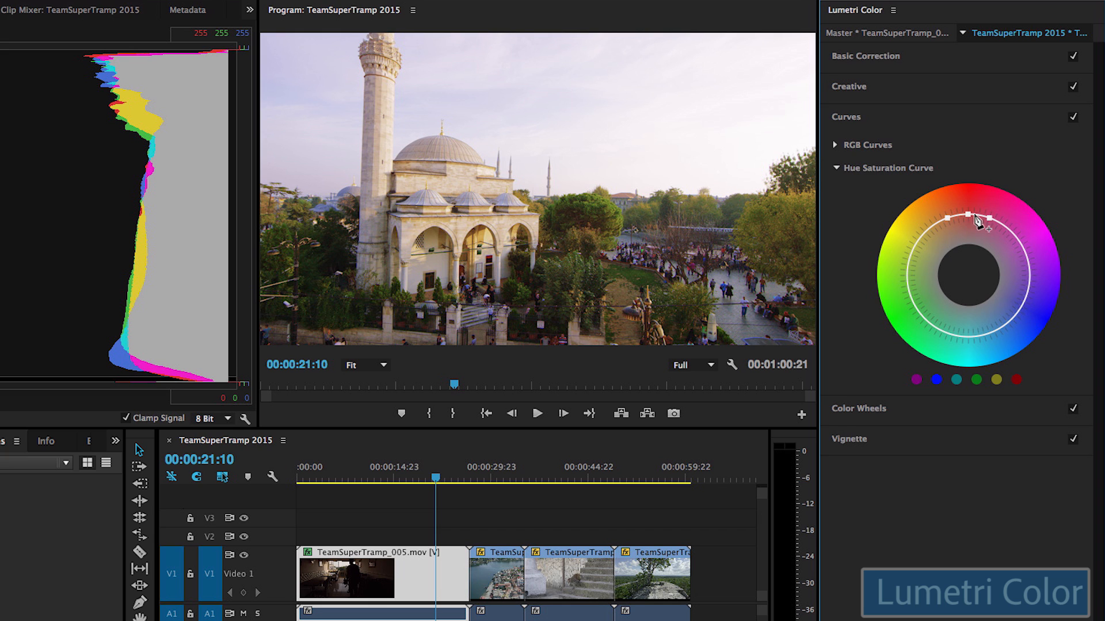
{"action": "left_click_drag", "start_coordinate": [969, 210], "coordinate": [944, 219]}
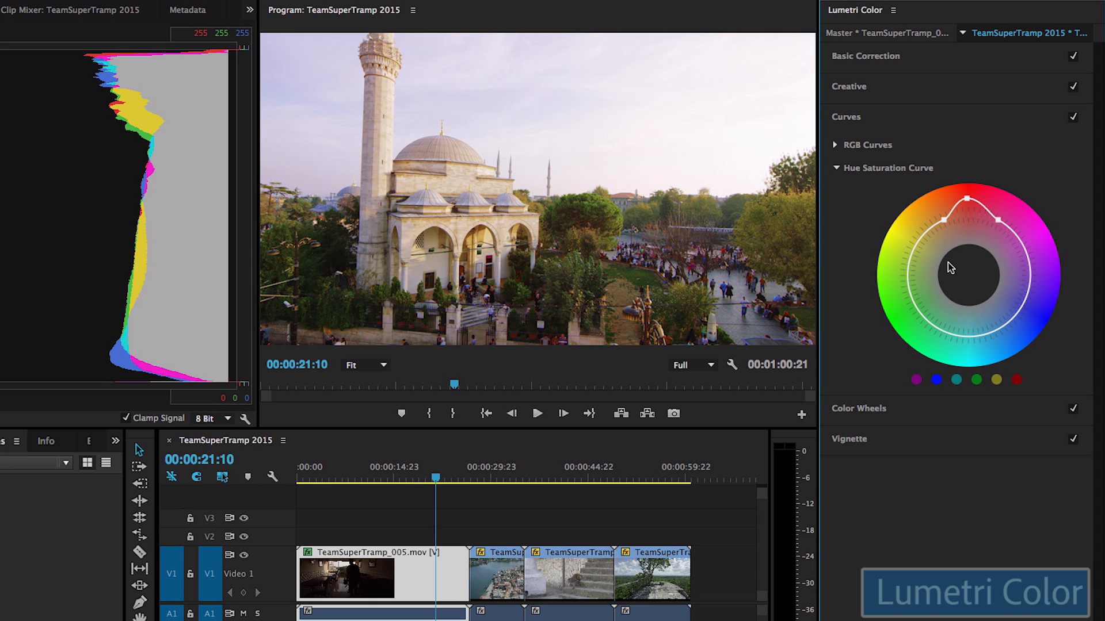
{"action": "left_click", "coordinate": [936, 379]}
{"action": "left_click_drag", "start_coordinate": [1023, 310], "coordinate": [1059, 348]}
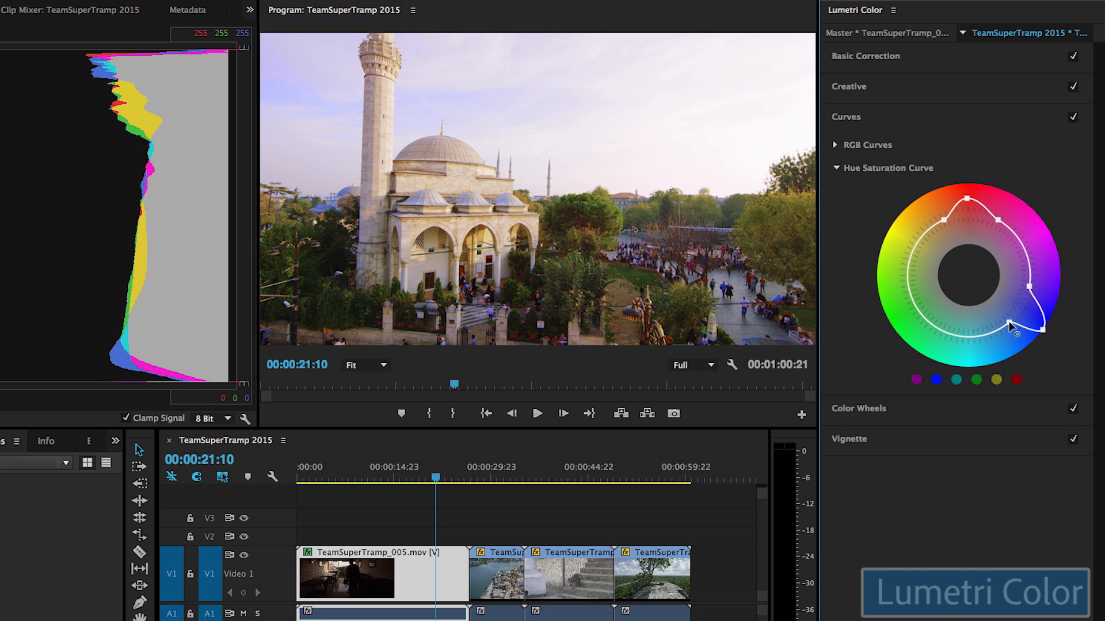
{"action": "left_click_drag", "start_coordinate": [1009, 324], "coordinate": [1004, 333]}
Step: Add a vignette (Amount -3.0, Midpoint 50.0, Feather 23.6), then return to the interior shot near 00:00:08:22
{"action": "left_click", "coordinate": [838, 168]}
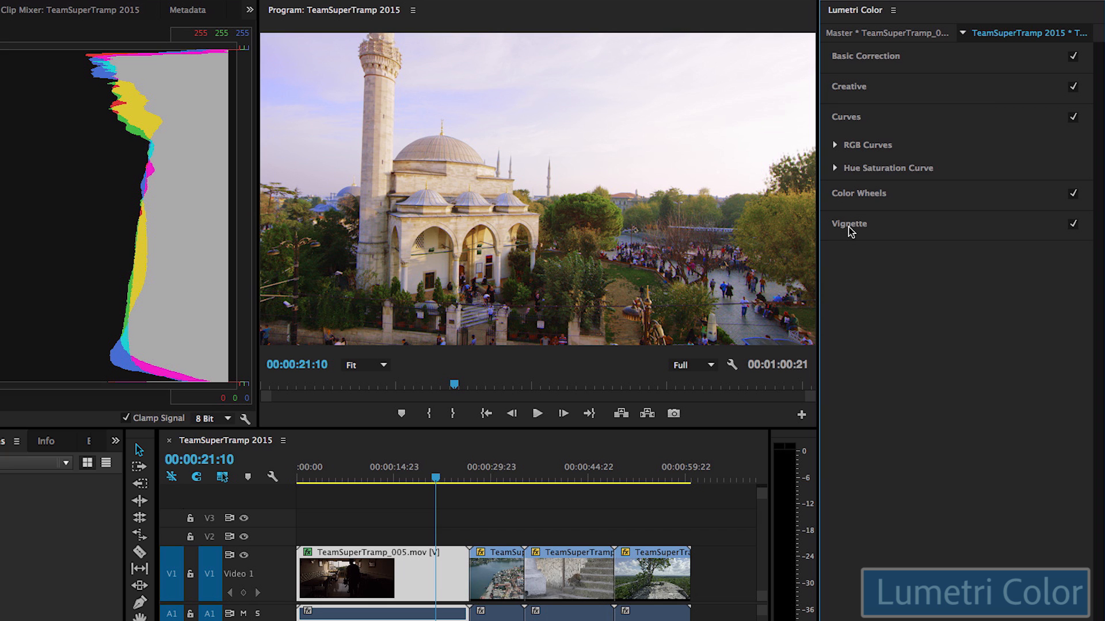
{"action": "left_click", "coordinate": [864, 194]}
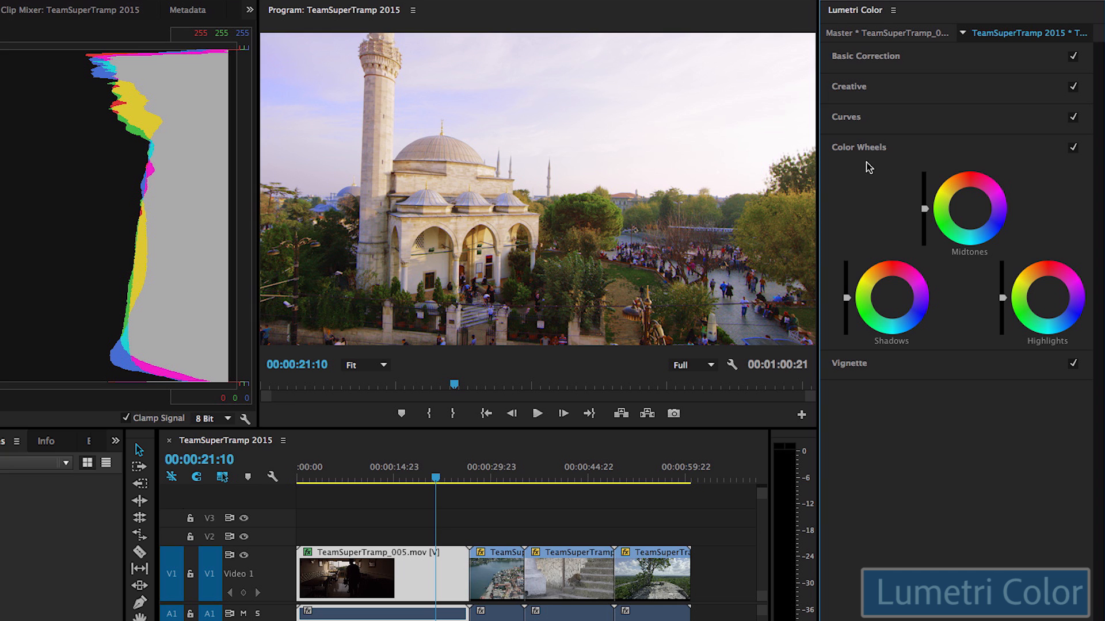
{"action": "left_click", "coordinate": [842, 364]}
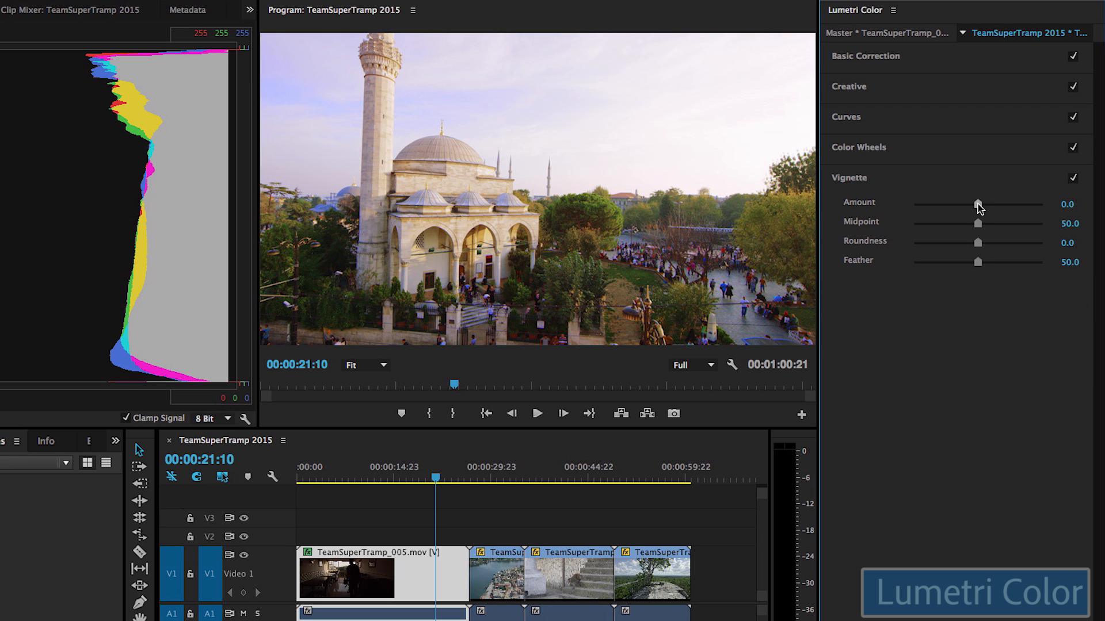
{"action": "left_click_drag", "start_coordinate": [977, 204], "coordinate": [909, 212]}
{"action": "left_click_drag", "start_coordinate": [978, 261], "coordinate": [901, 273]}
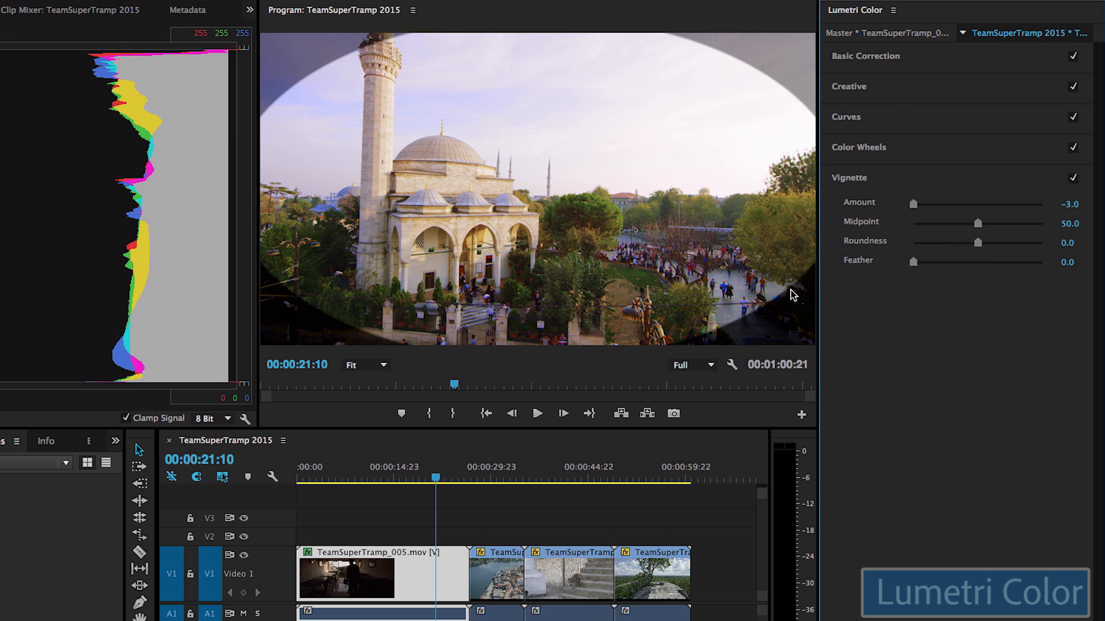
{"action": "mouse_move", "coordinate": [912, 206]}
{"action": "left_mouse_down"}
{"action": "mouse_move", "coordinate": [1044, 211]}
{"action": "mouse_move", "coordinate": [899, 213]}
{"action": "left_mouse_up"}
{"action": "left_click_drag", "start_coordinate": [913, 263], "coordinate": [943, 263]}
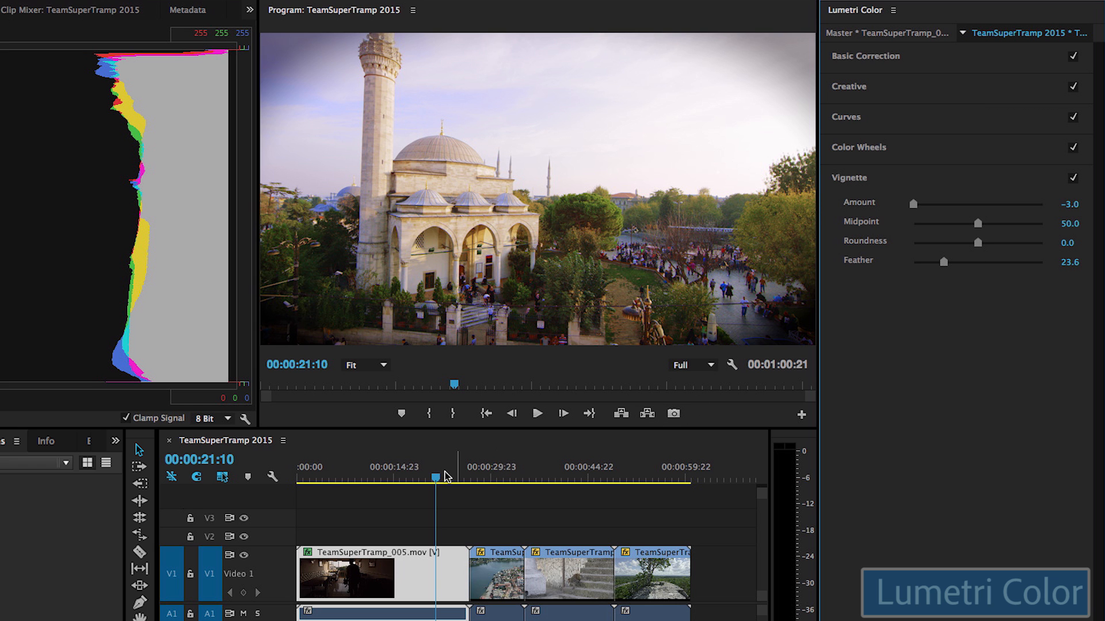
{"action": "left_click_drag", "start_coordinate": [378, 481], "coordinate": [355, 496]}
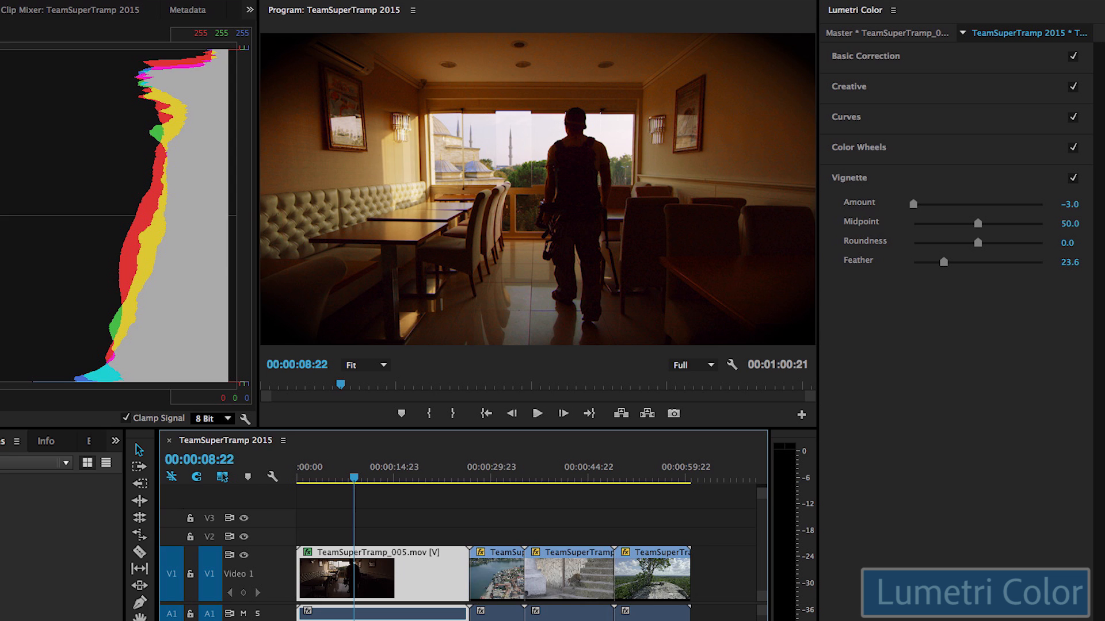
Step: Keyframe TeamSuperTramp_005.mov's Lumetri Saturation at 59.0 in Effect Controls, then move to 00:00:11:23
{"action": "left_click", "coordinate": [88, 35]}
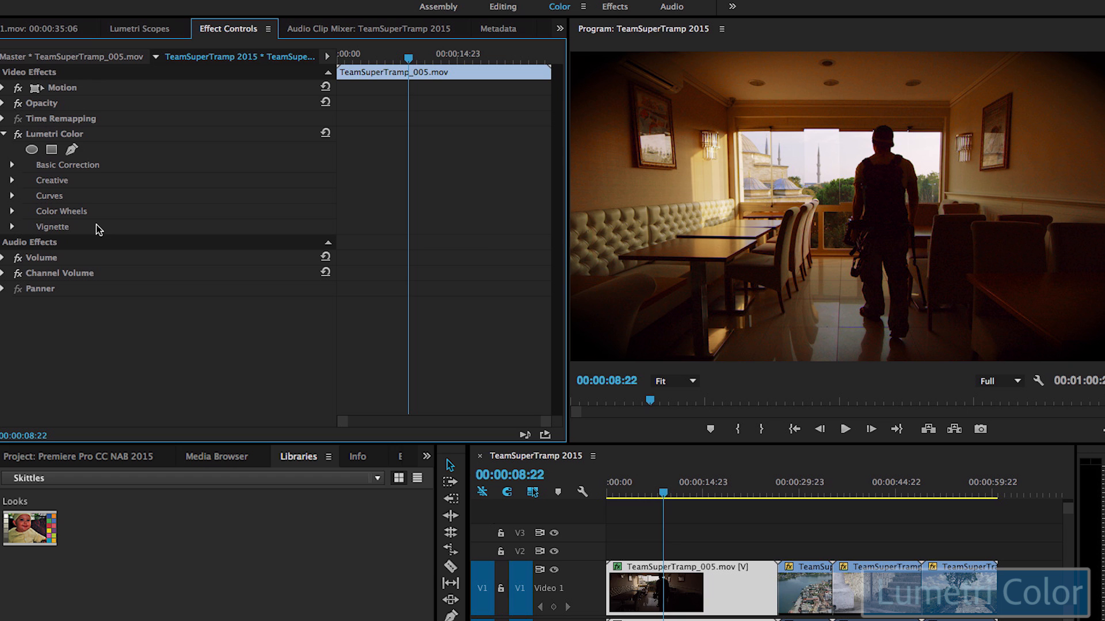
{"action": "left_click", "coordinate": [12, 165]}
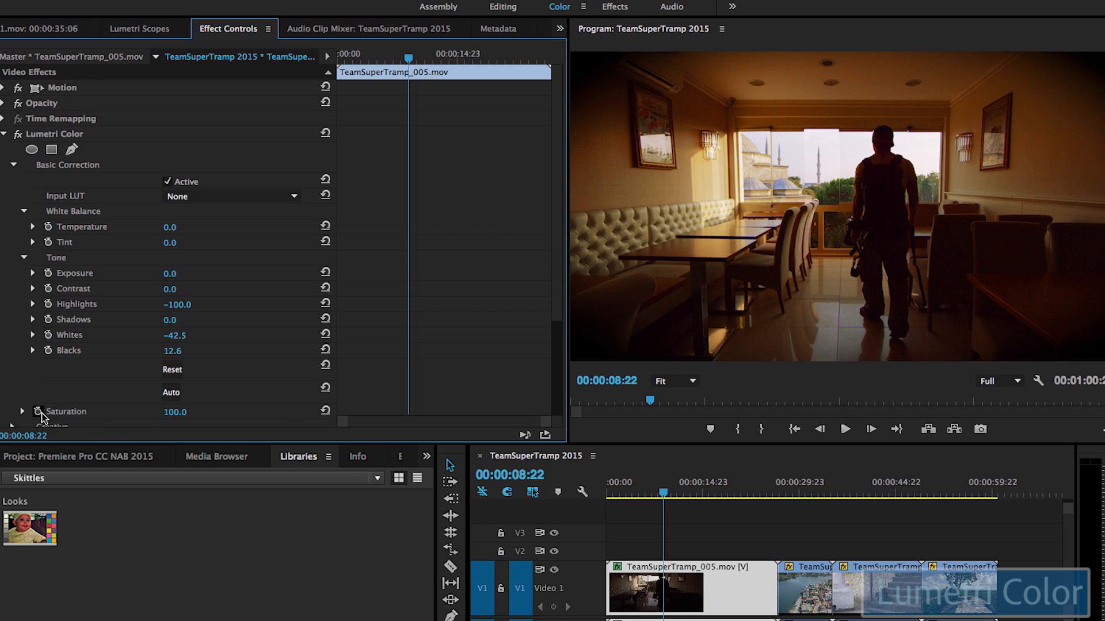
{"action": "left_click", "coordinate": [38, 412]}
{"action": "mouse_move", "coordinate": [173, 413]}
{"action": "left_mouse_down"}
{"action": "mouse_move", "coordinate": [152, 412]}
{"action": "mouse_move", "coordinate": [177, 409]}
{"action": "left_mouse_up"}
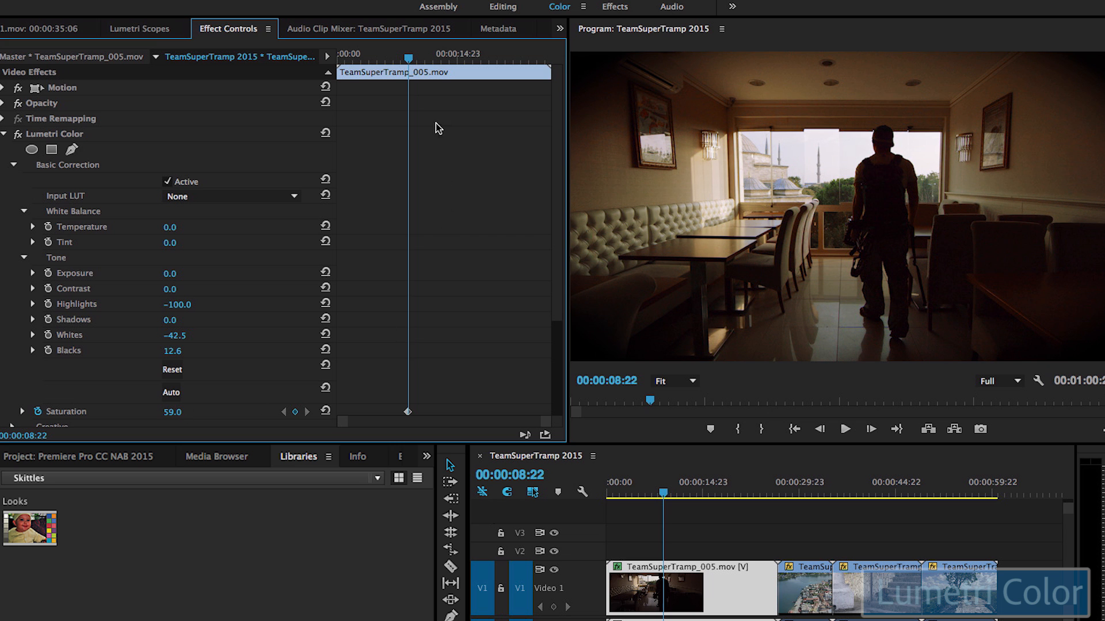
{"action": "left_click_drag", "start_coordinate": [415, 58], "coordinate": [491, 82]}
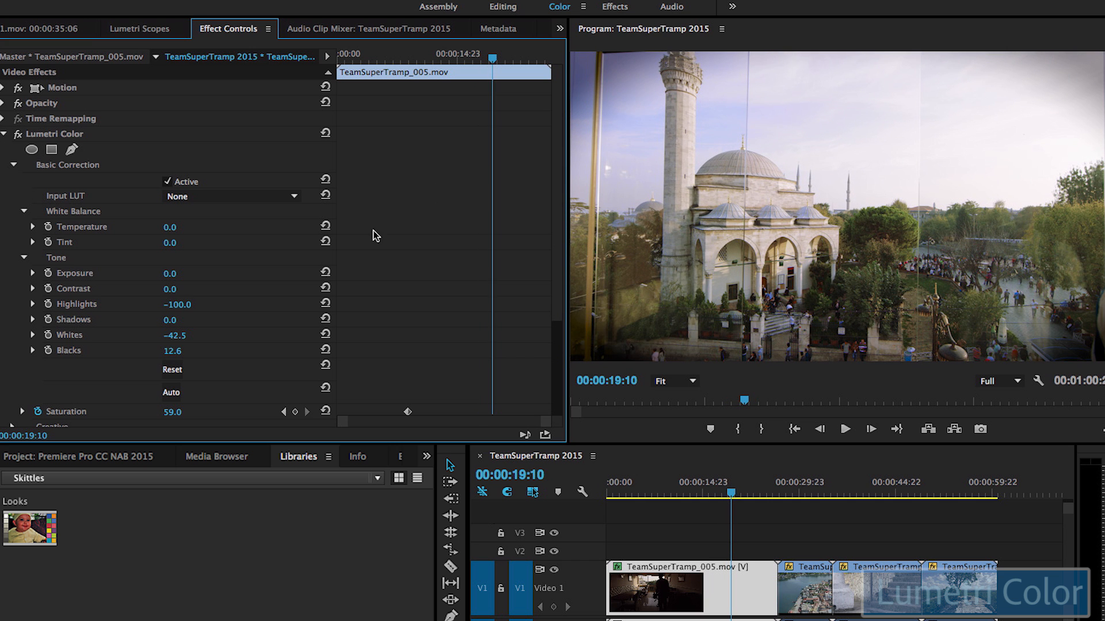
Step: Add a Saturation keyframe at 100 and play back the ramp from 00:00:07:00
{"action": "left_click", "coordinate": [181, 411]}
{"action": "type", "text": "100"}
{"action": "key", "text": "Return"}
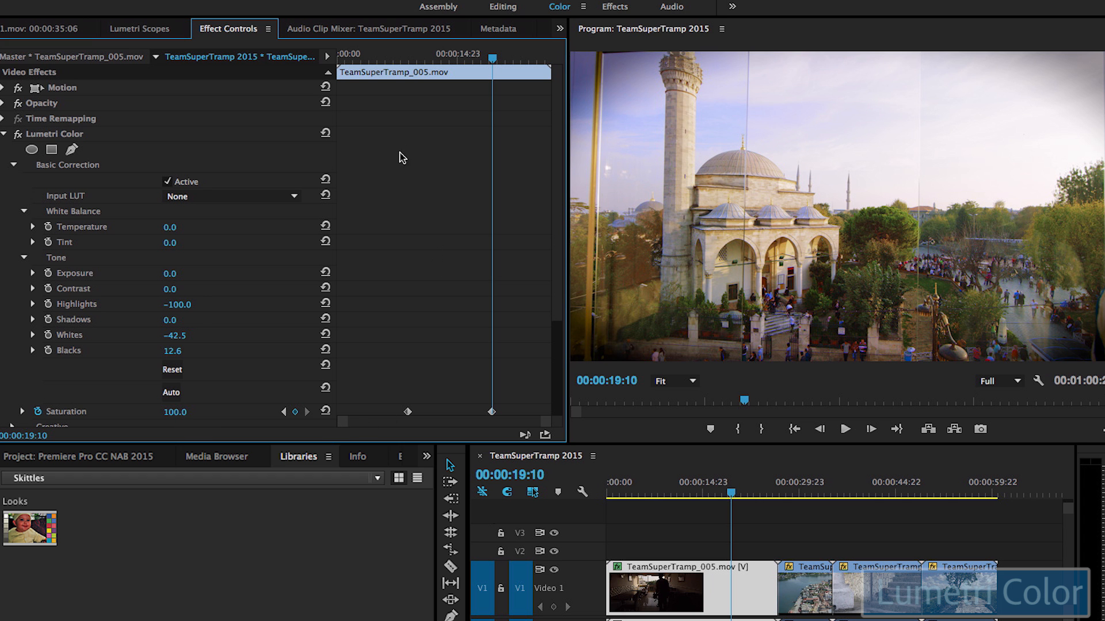
{"action": "left_click", "coordinate": [393, 58]}
{"action": "key", "text": "space"}
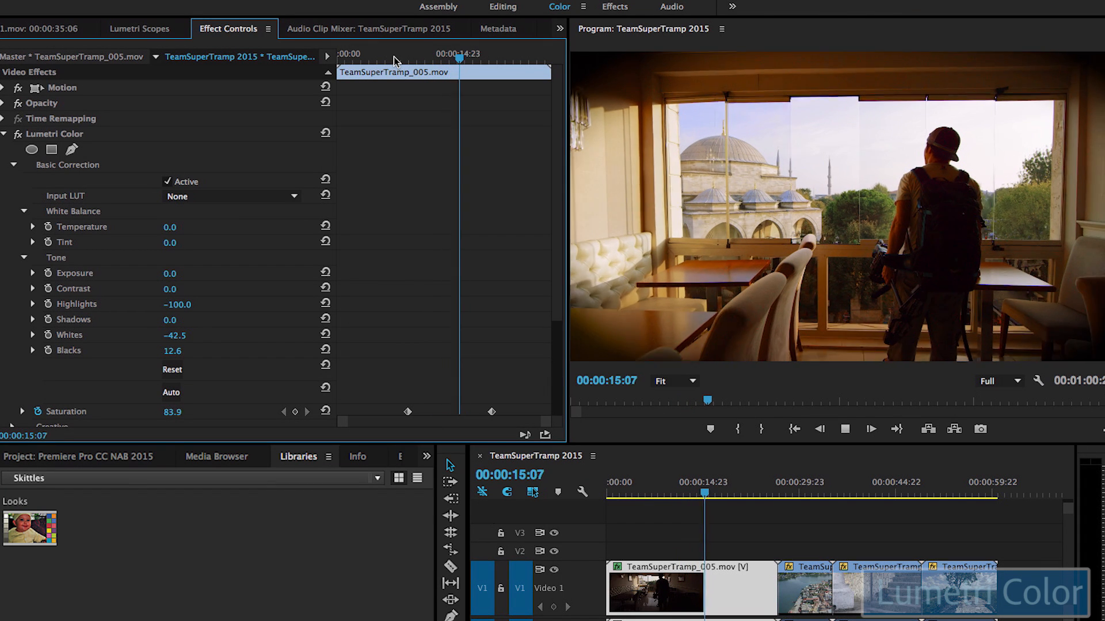
{"action": "key", "text": "space"}
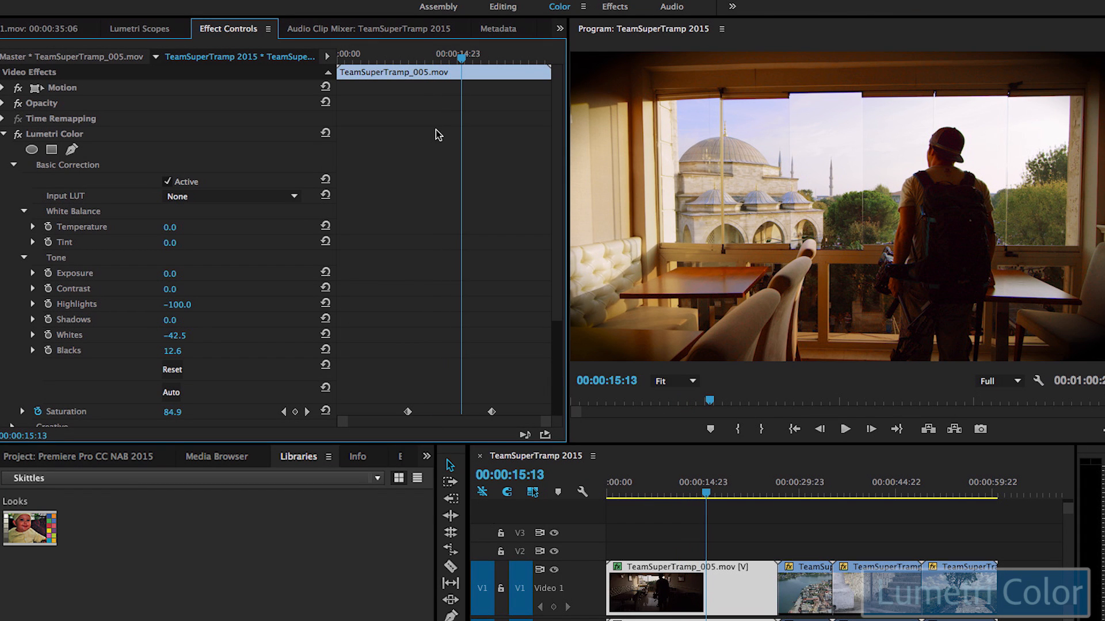
Step: Move the 59.0 Saturation keyframe to 00:00:16:15 and replay the change from 14:17
{"action": "left_click_drag", "start_coordinate": [413, 409], "coordinate": [461, 413]}
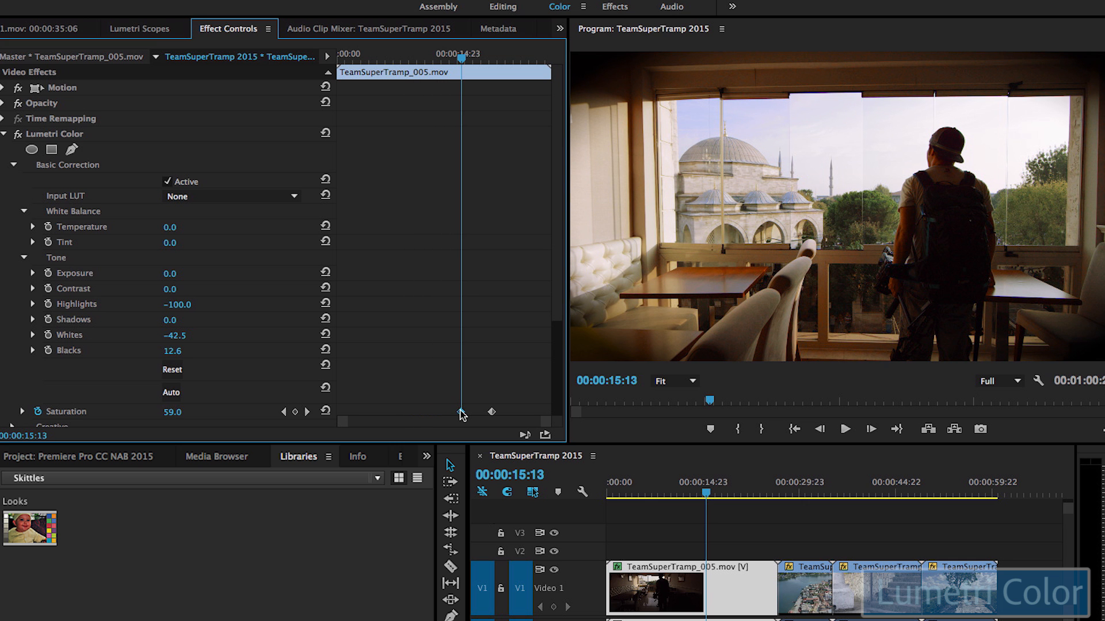
{"action": "left_click_drag", "start_coordinate": [460, 69], "coordinate": [468, 174]}
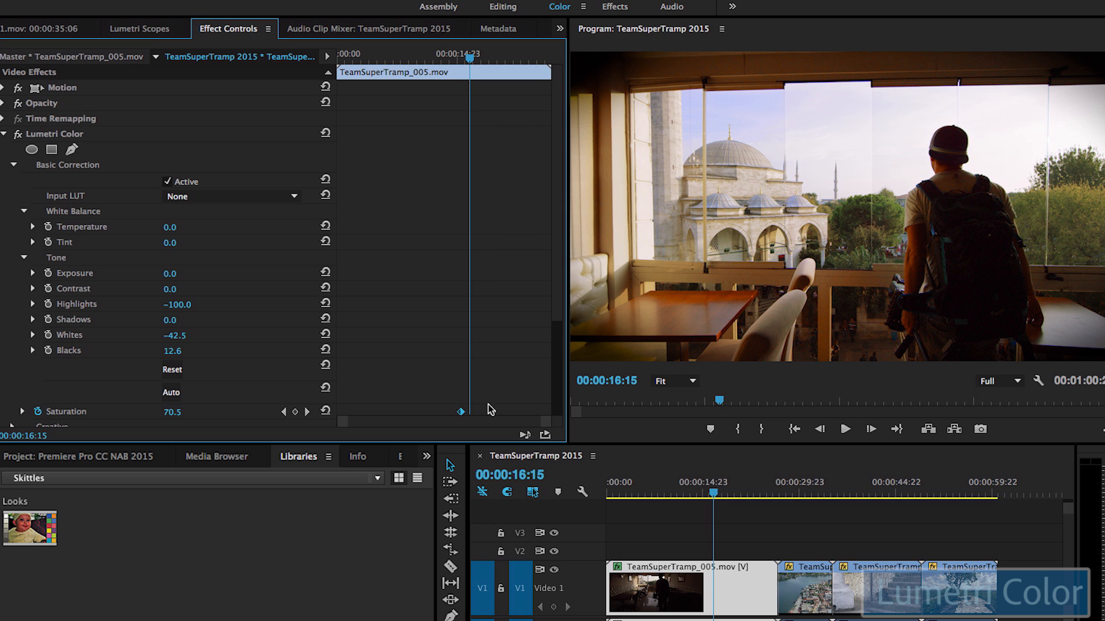
{"action": "left_click_drag", "start_coordinate": [459, 412], "coordinate": [467, 411]}
{"action": "left_click", "coordinate": [435, 57]}
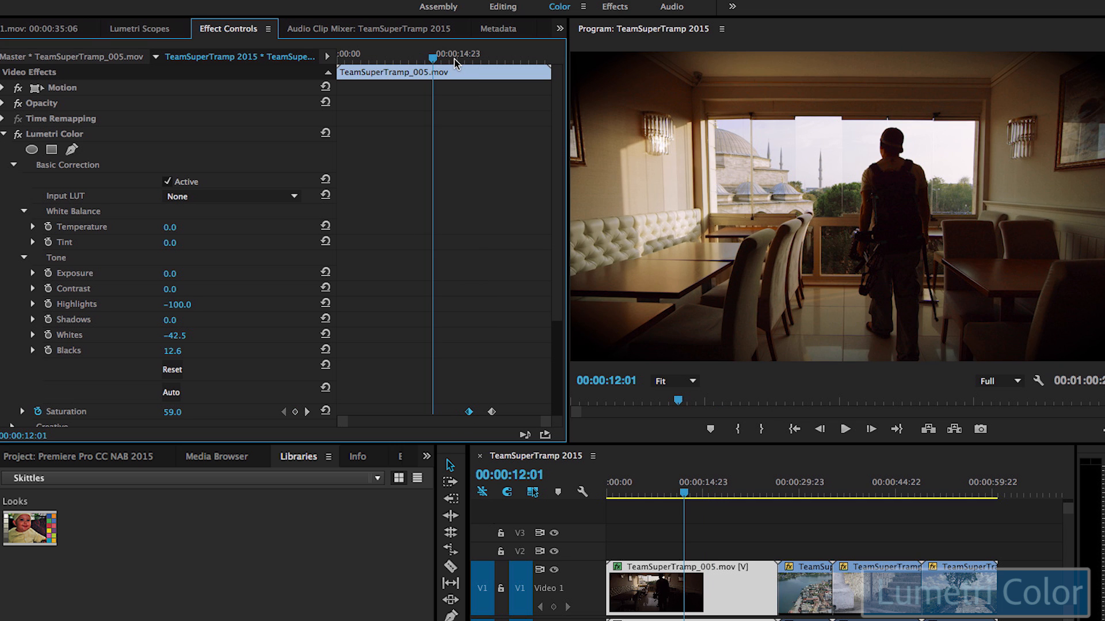
{"action": "left_click", "coordinate": [455, 58]}
{"action": "key", "text": "space"}
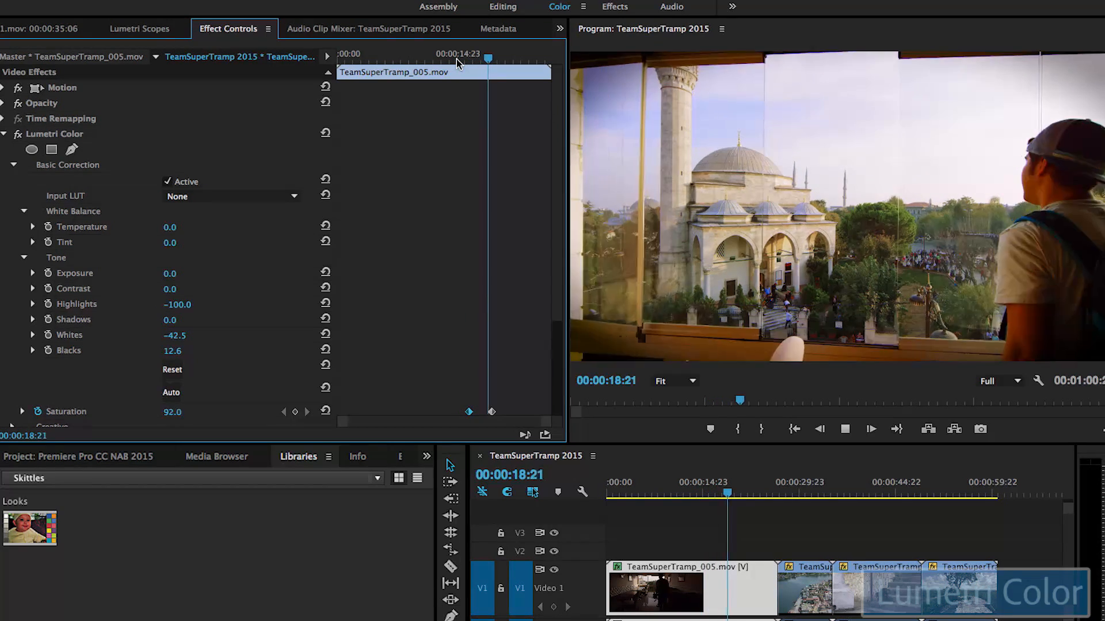
{"action": "key", "text": "space"}
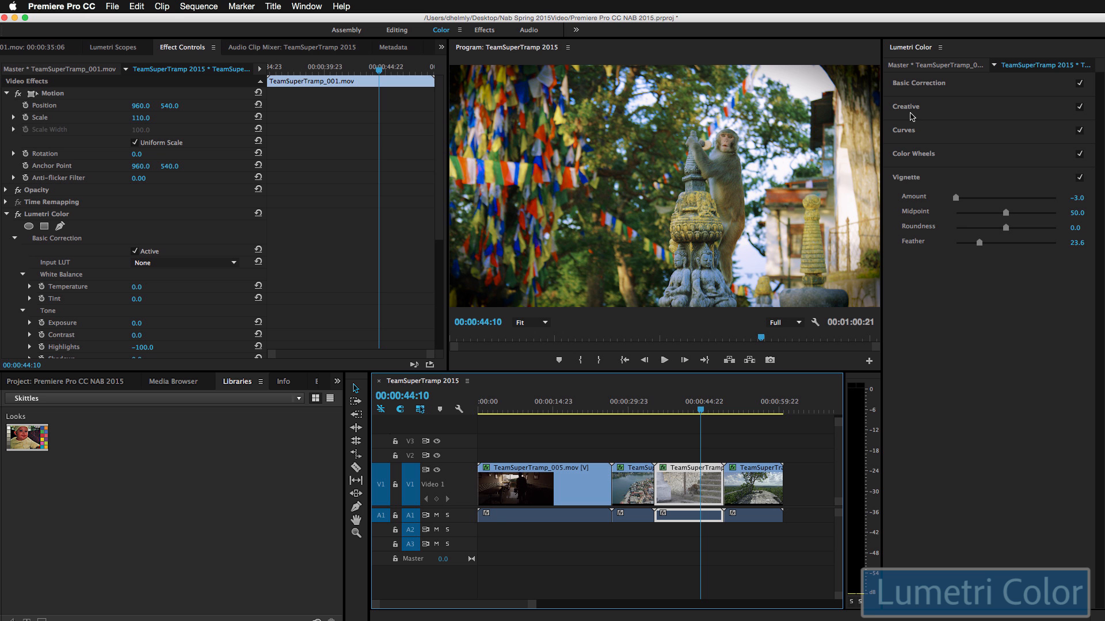
Step: Expand Basic Correction and its Tone settings for the monkey statue clip
{"action": "left_click", "coordinate": [910, 86]}
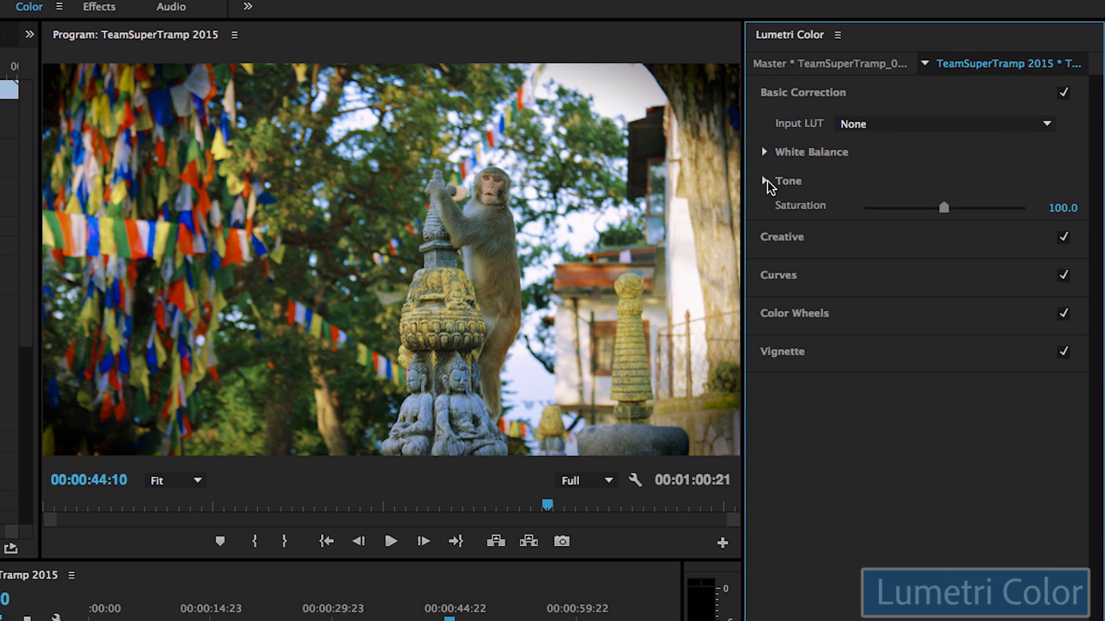
{"action": "left_click", "coordinate": [895, 138]}
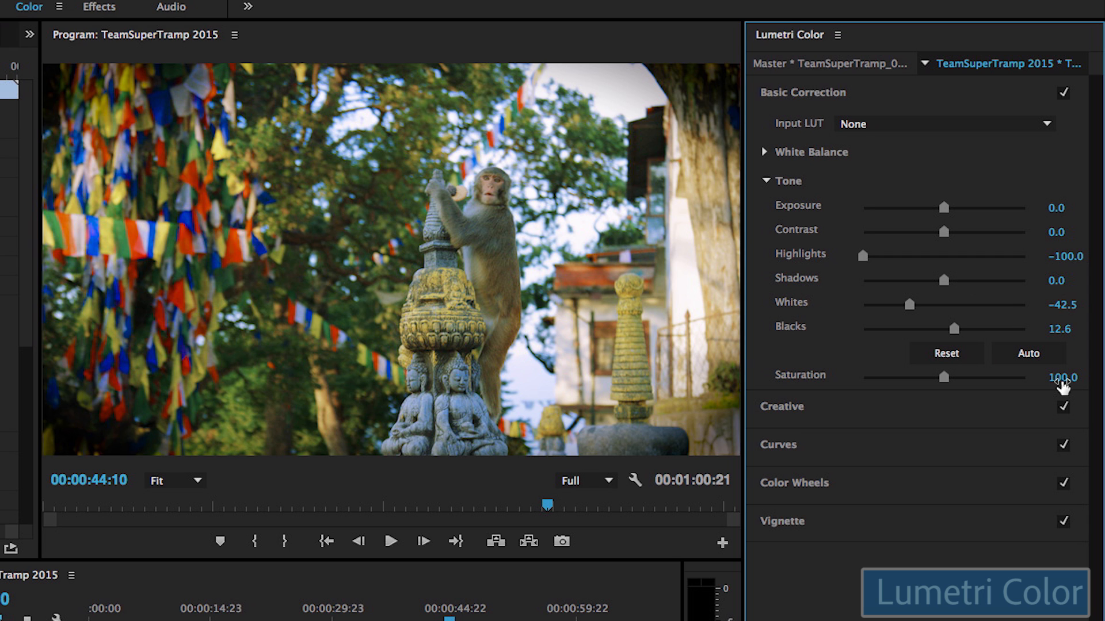
Step: Step the monkey clip's Saturation with arrow keys, using Shift for larger jumps up to 130
{"action": "left_click", "coordinate": [1060, 381]}
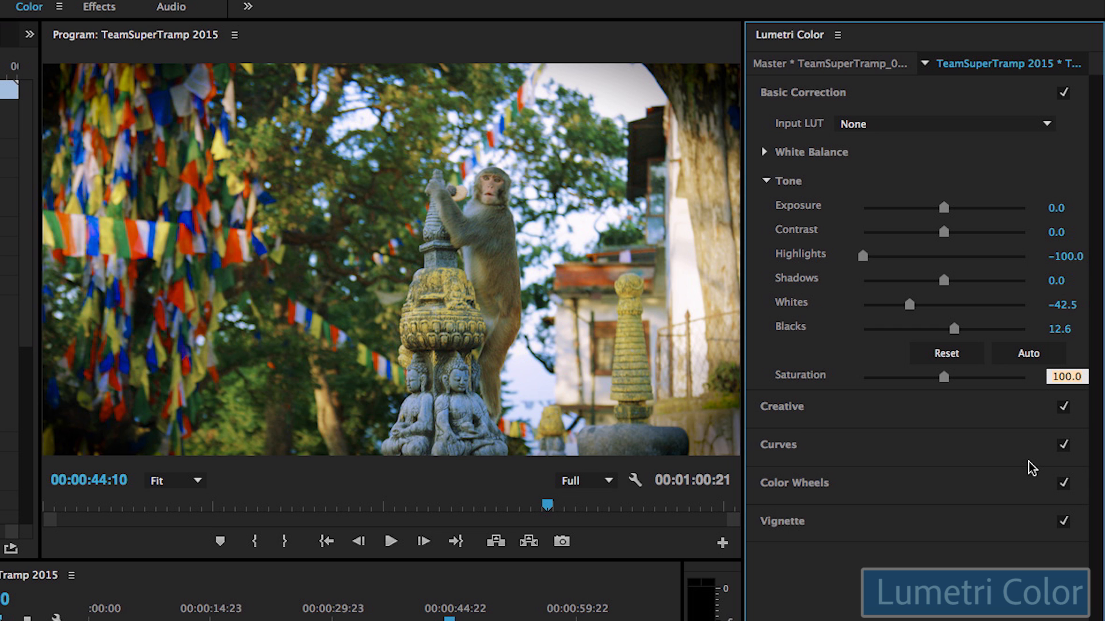
{"action": "key", "text": "Up"}
{"action": "key", "text": "Up"}
{"action": "key", "text": "Up"}
{"action": "key", "text": "Up"}
{"action": "key", "text": "Up"}
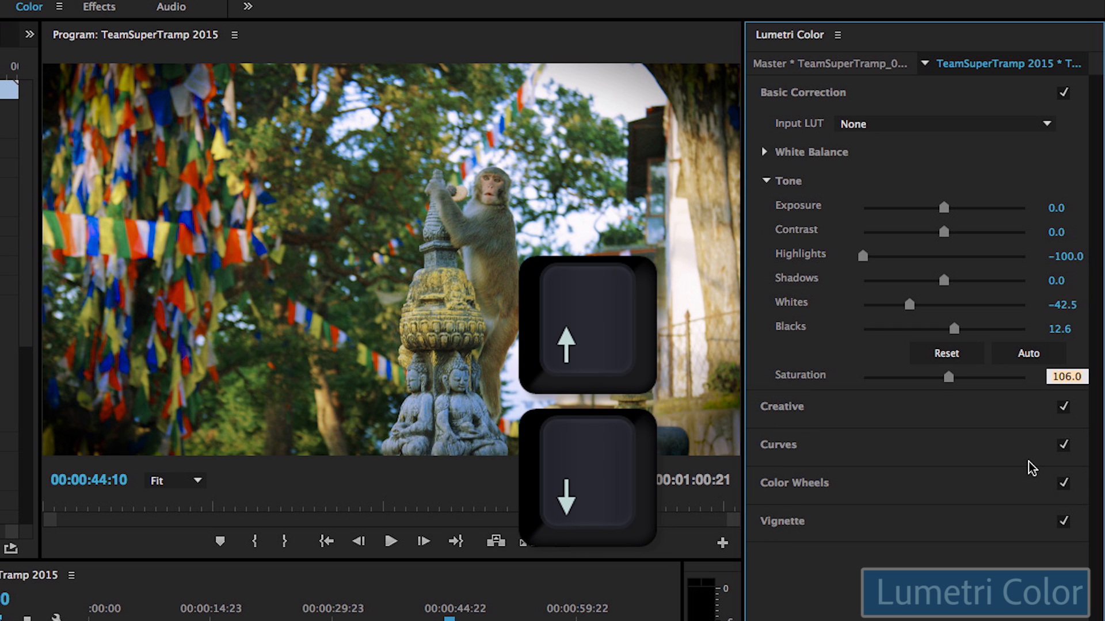
{"action": "key", "text": "Down"}
{"action": "key", "text": "Down"}
{"action": "key", "text": "Down"}
{"action": "key", "text": "Down"}
{"action": "key", "text": "Down"}
{"action": "key", "text": "Down"}
{"action": "key", "text": "Down"}
{"action": "key", "text": "Down"}
{"action": "key", "text": "Down"}
{"action": "key", "text": "Down"}
{"action": "key", "text": "Down"}
{"action": "key", "text": "Up"}
{"action": "key", "text": "Up"}
{"action": "key", "text": "Up"}
{"action": "key", "text": "Up"}
{"action": "key", "text": "Up"}
{"action": "key", "text": "Up"}
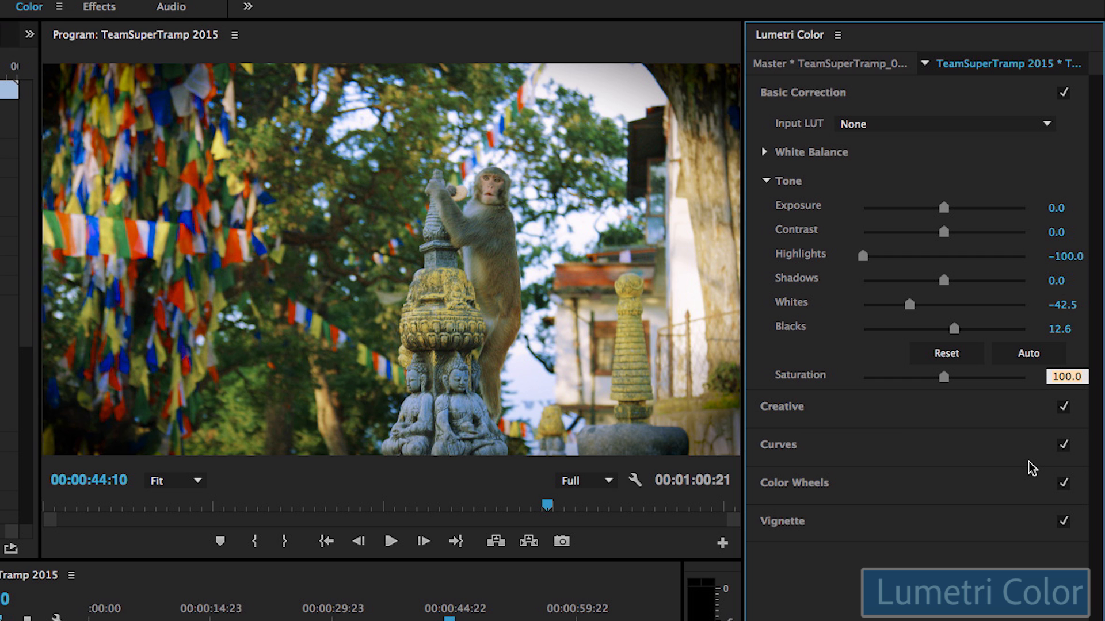
{"action": "key", "text": "shift+Up"}
{"action": "key", "text": "shift+Up"}
{"action": "key", "text": "shift+Up"}
{"action": "key", "text": "shift+Up"}
{"action": "key", "text": "shift+Down"}
{"action": "key", "text": "shift+Down"}
{"action": "key", "text": "shift+Down"}
{"action": "key", "text": "shift+Up"}
{"action": "key", "text": "shift+Up"}
Step: Fine-tune the monkey clip's Saturation with arrow keys and bring it down to 59.0
{"action": "key", "text": "Down"}
{"action": "key", "text": "Down"}
{"action": "key", "text": "Up"}
{"action": "key", "text": "Up"}
{"action": "key", "text": "Up"}
{"action": "key", "text": "Up"}
{"action": "key", "text": "Down"}
{"action": "key", "text": "Down"}
{"action": "key", "text": "Down"}
{"action": "key", "text": "Down"}
{"action": "key", "text": "Down"}
{"action": "key", "text": "Down"}
{"action": "key", "text": "Down"}
{"action": "key", "text": "Down"}
{"action": "key", "text": "Down"}
{"action": "key", "text": "shift+Down"}
{"action": "key", "text": "shift+Down"}
{"action": "key", "text": "shift+Down"}
{"action": "key", "text": "shift+Up"}
{"action": "key", "text": "shift+Up"}
{"action": "key", "text": "shift+Up"}
{"action": "key", "text": "shift+Up"}
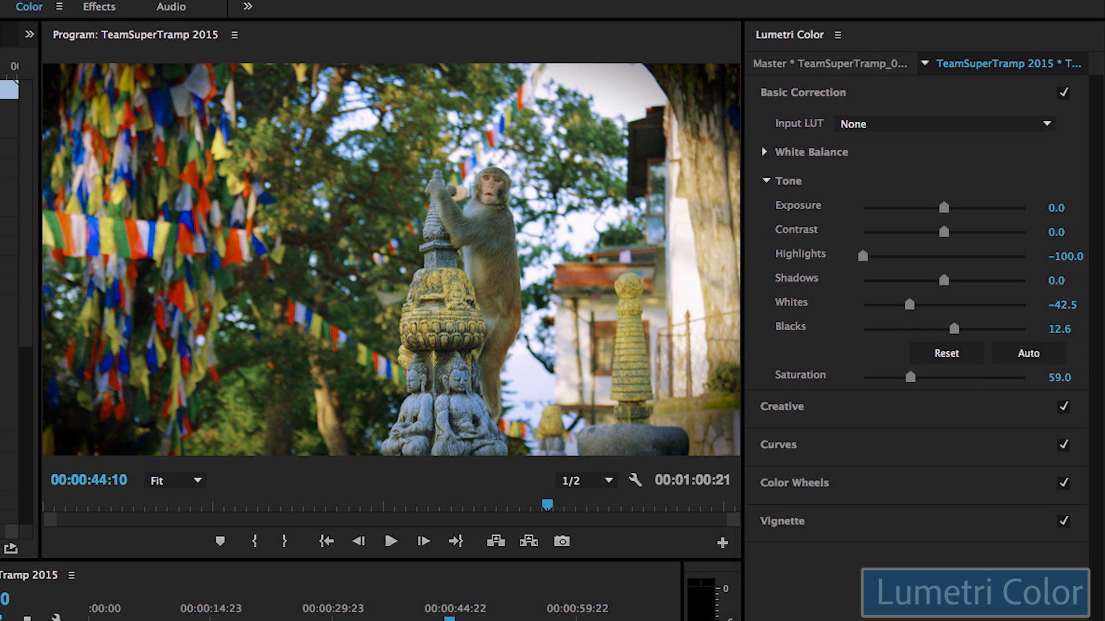
{"action": "key", "text": "shift+5"}
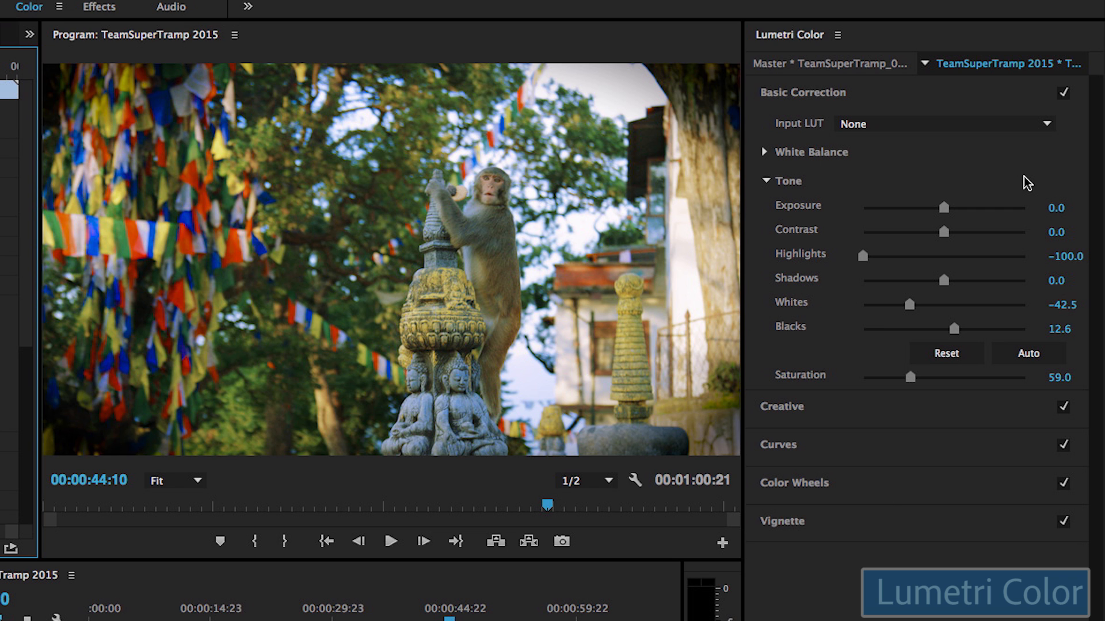
{"action": "left_click", "coordinate": [1036, 126]}
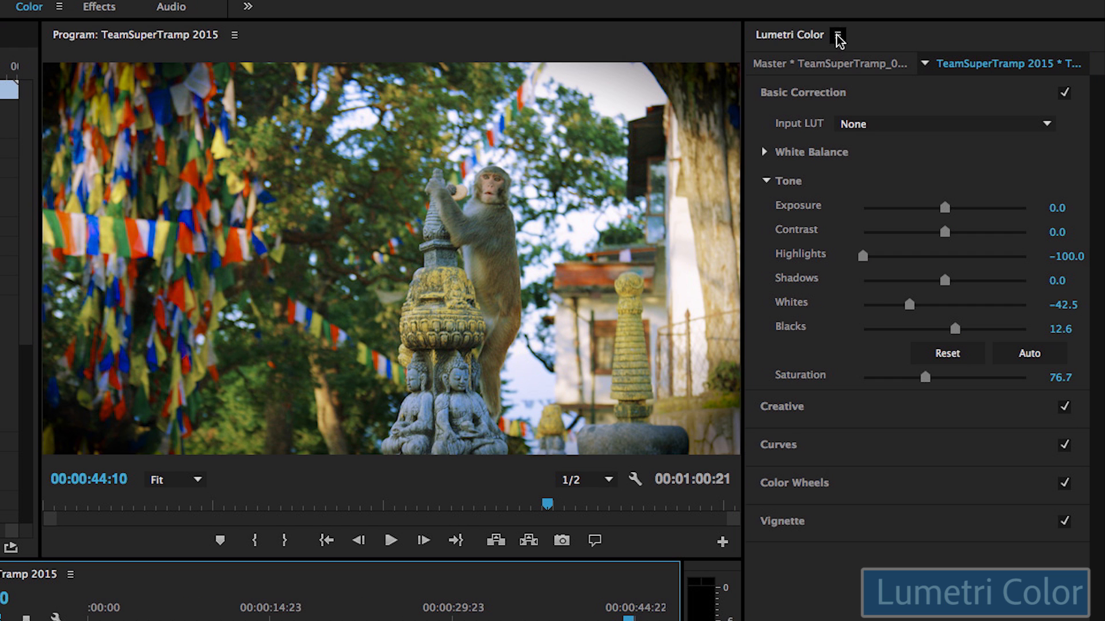
Step: Check the Lumetri Color panel menu, then display the Lumetri Scopes for the monkey shot
{"action": "left_click", "coordinate": [837, 36]}
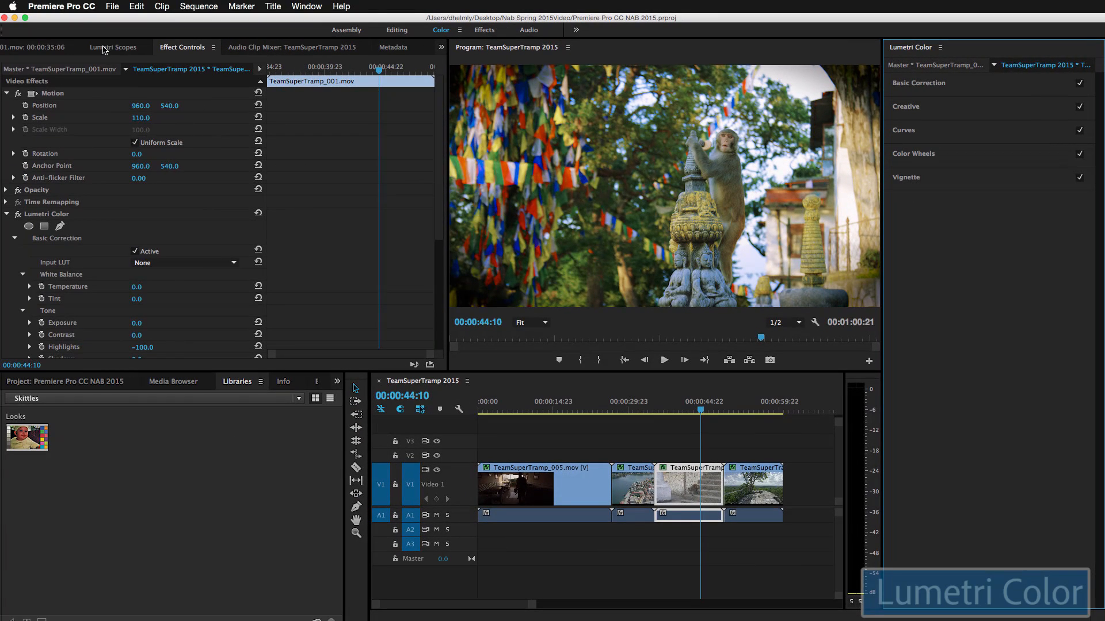
{"action": "left_click", "coordinate": [103, 50]}
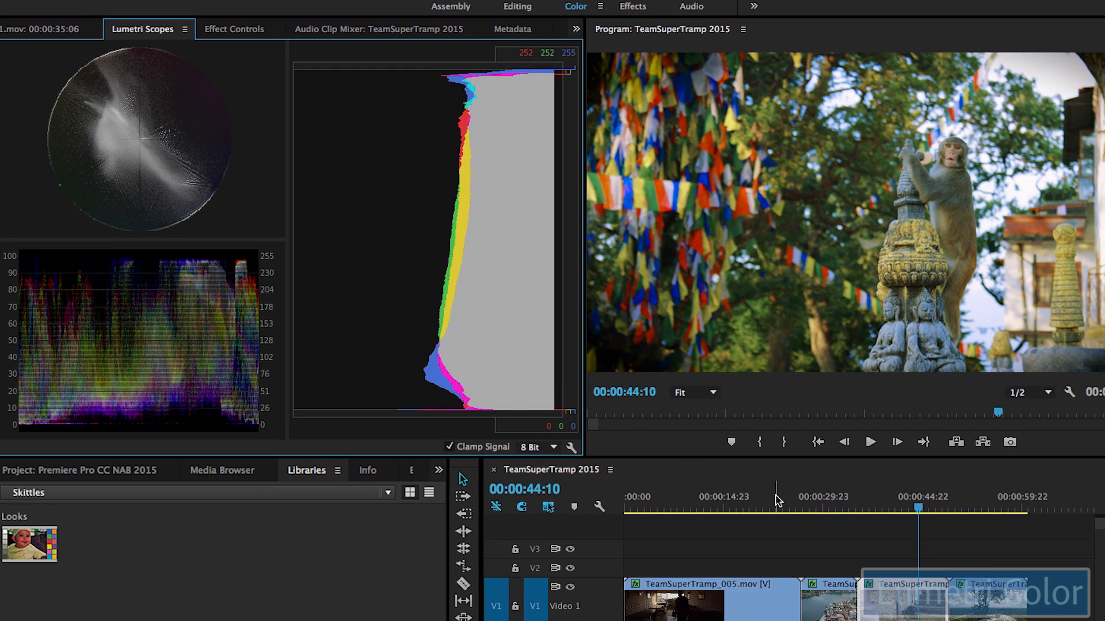
Step: Play from the mosque shot at 00:00:22:13 into the aerial town shot and toggle the YUV vectorscope
{"action": "left_click", "coordinate": [775, 499]}
{"action": "key", "text": "space"}
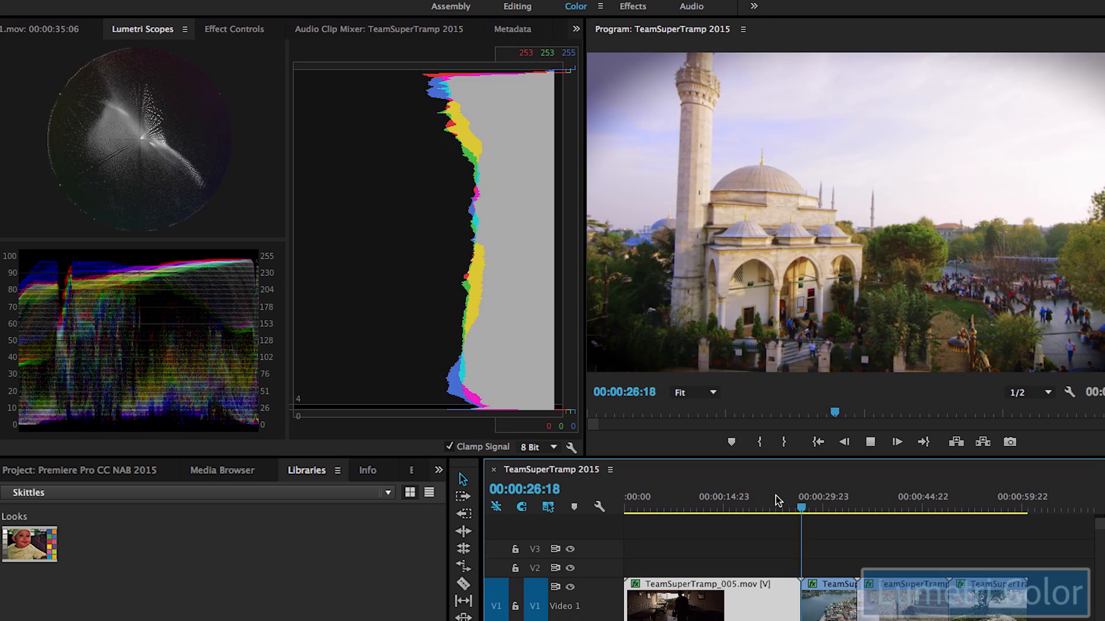
{"action": "key", "text": "space"}
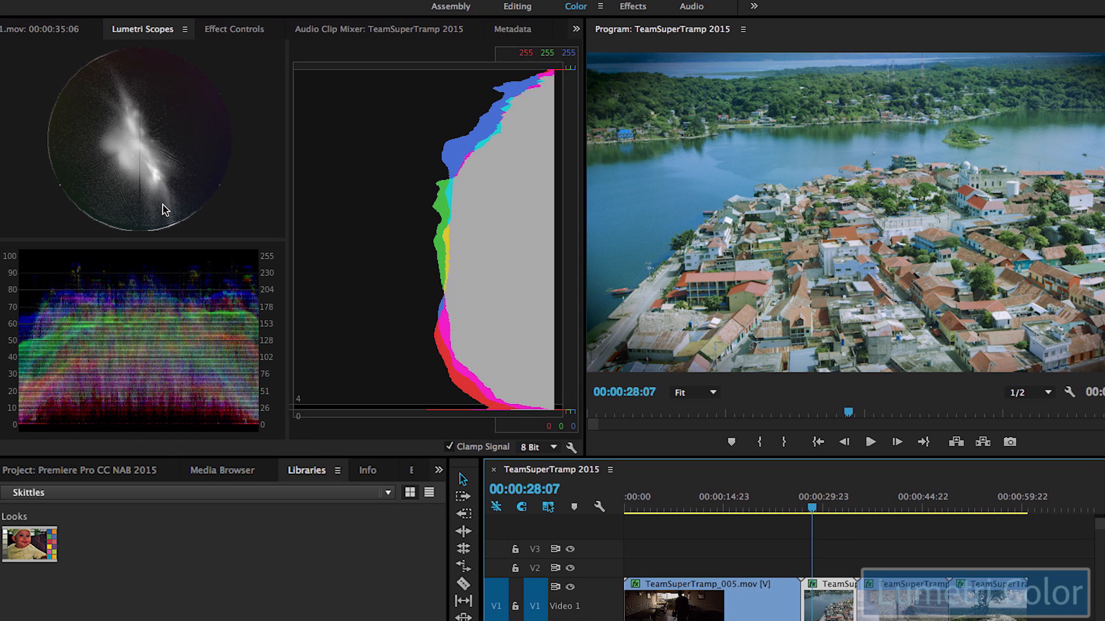
{"action": "right_click", "coordinate": [165, 210]}
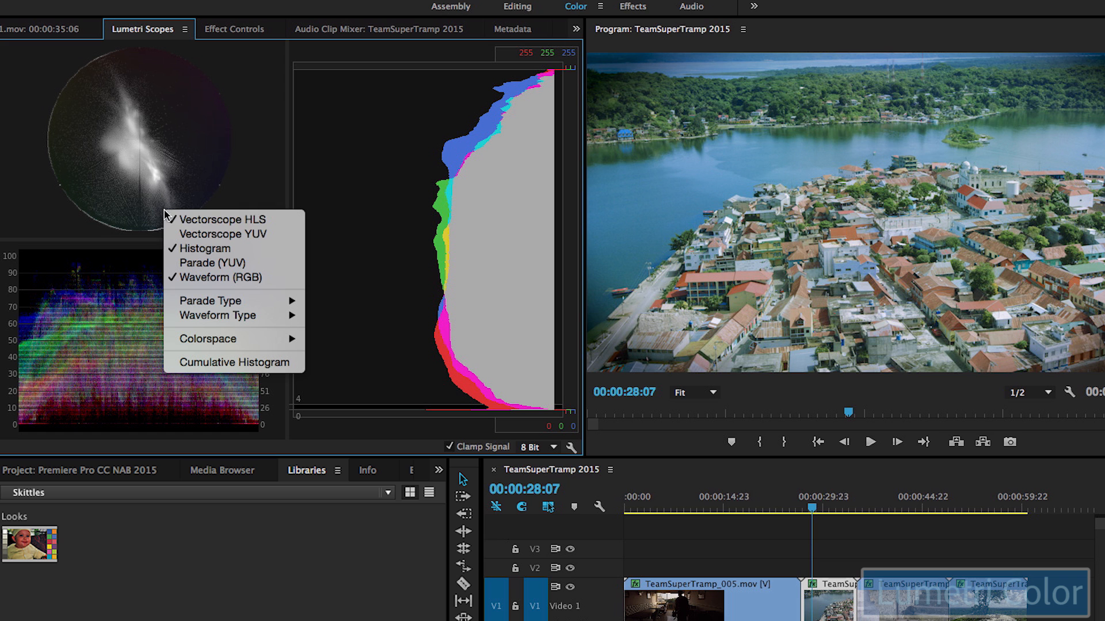
{"action": "left_click", "coordinate": [199, 235]}
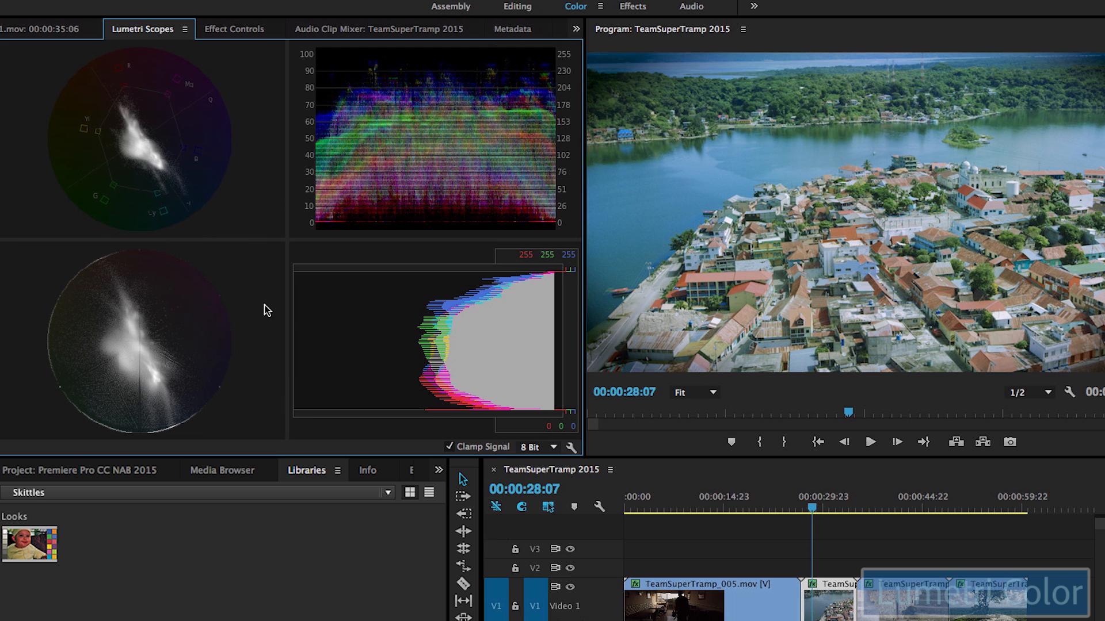
Step: Turn off the HLS vectorscope, YUV vectorscope and histogram, leaving only Waveform (RGB), then play from 00:00:29:02
{"action": "left_click", "coordinate": [850, 499]}
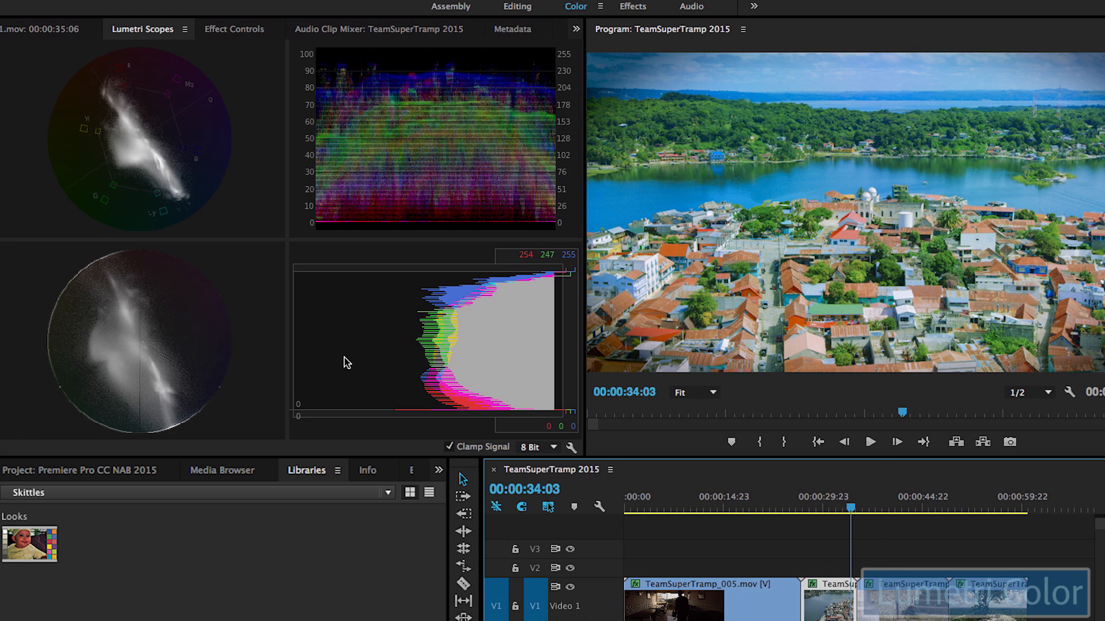
{"action": "right_click", "coordinate": [202, 340]}
{"action": "left_click", "coordinate": [244, 355]}
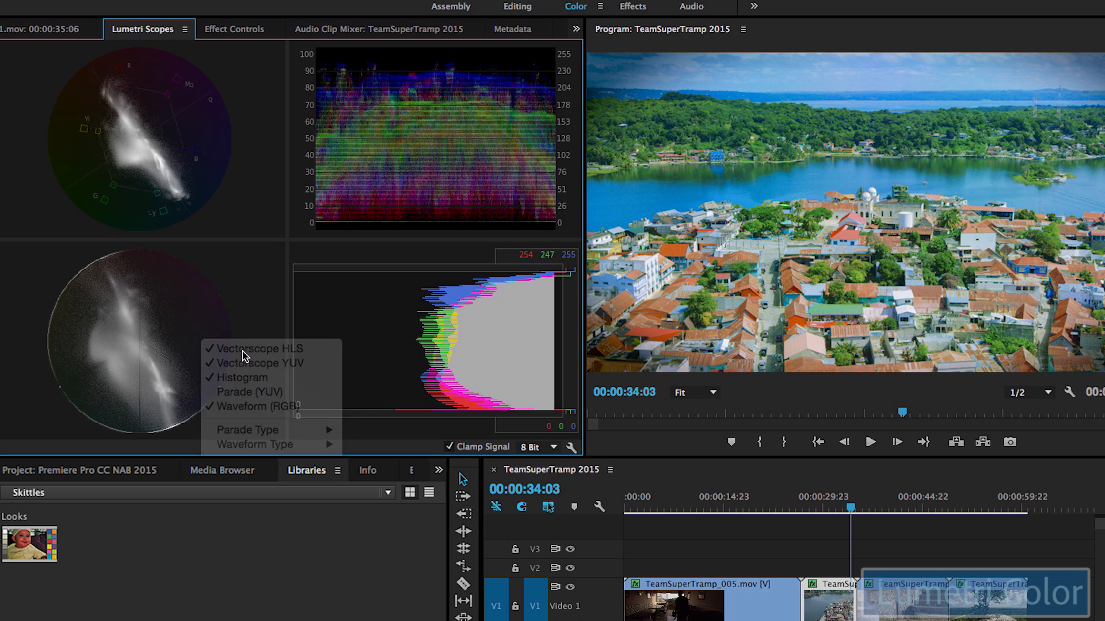
{"action": "right_click", "coordinate": [188, 199]}
{"action": "left_click", "coordinate": [214, 224]}
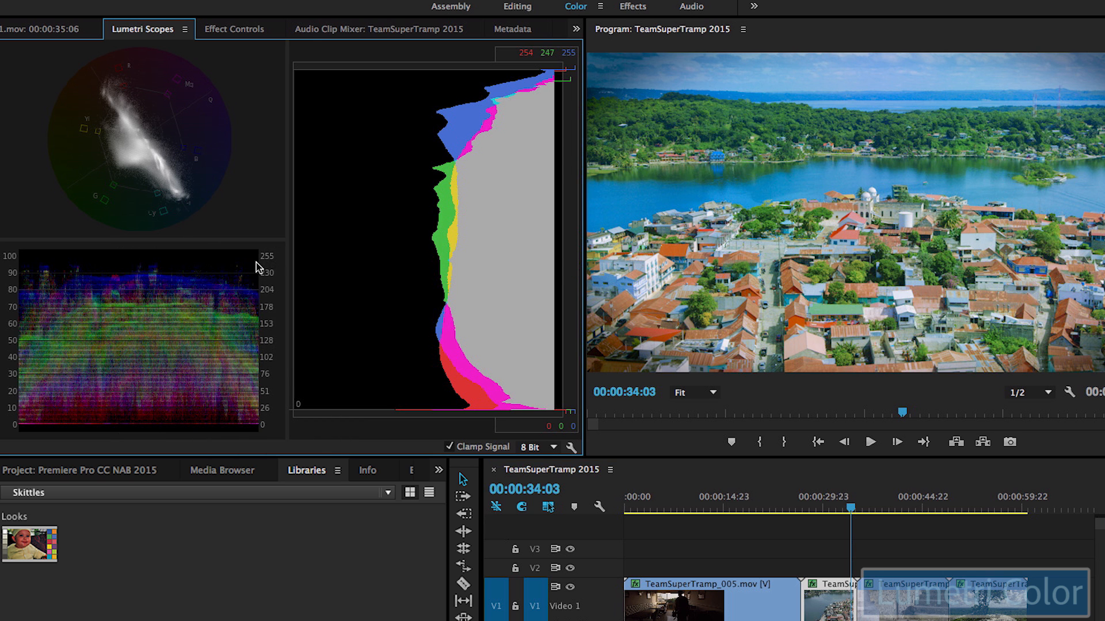
{"action": "right_click", "coordinate": [364, 311]}
{"action": "left_click", "coordinate": [394, 364]}
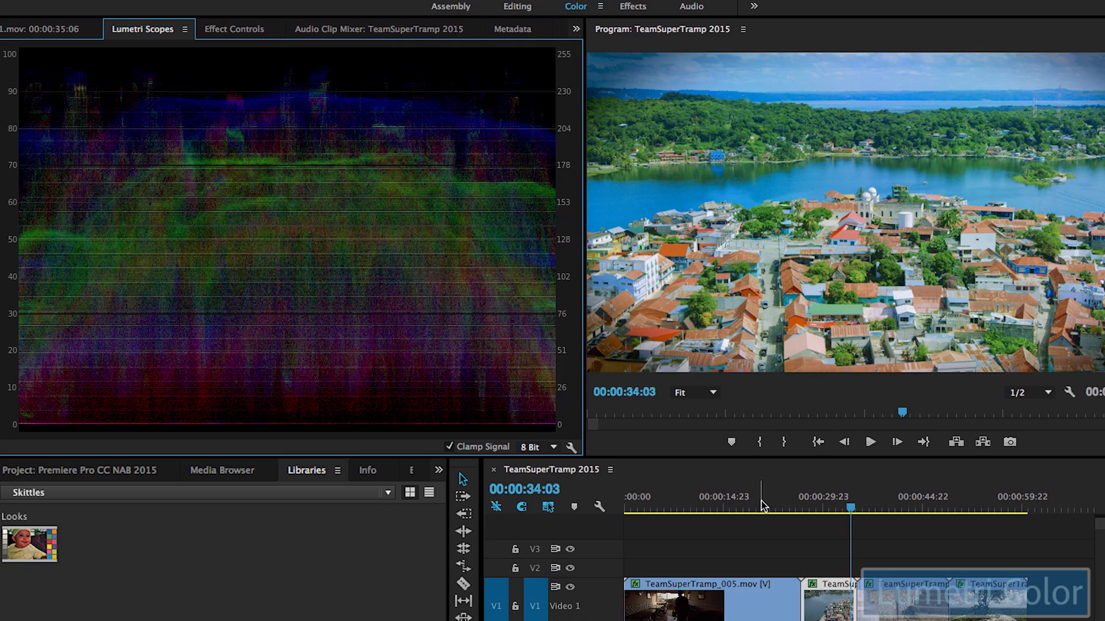
{"action": "left_click_drag", "start_coordinate": [762, 502], "coordinate": [820, 500]}
{"action": "key", "text": "space"}
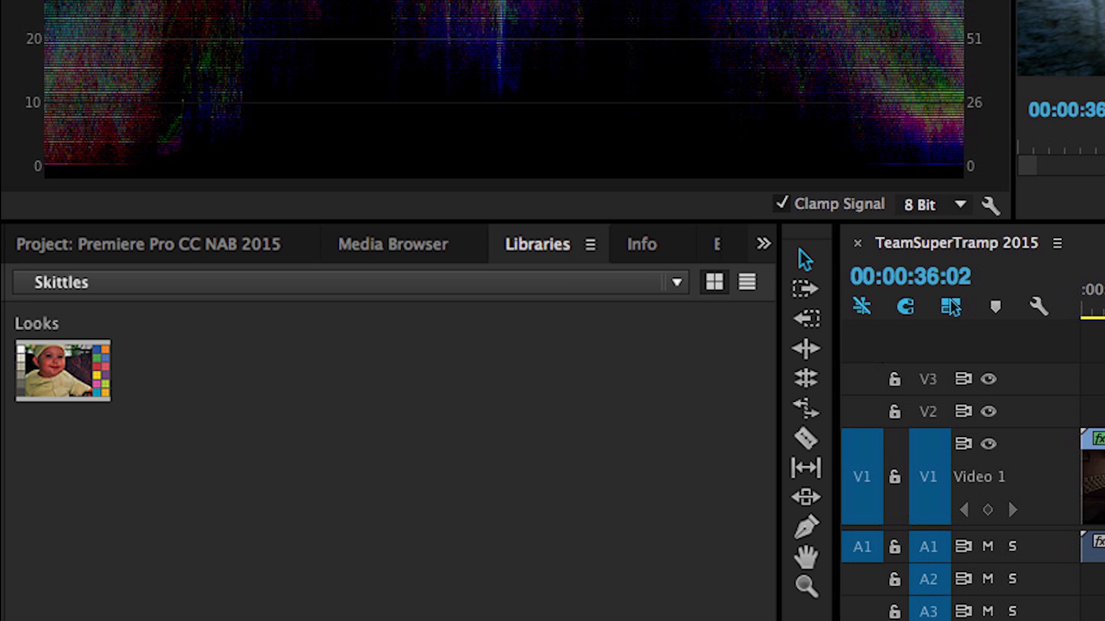
Step: Show the Apply Look, Copy to, Move to, Rename and Delete options for the Skittles library Look
{"action": "right_click", "coordinate": [116, 374]}
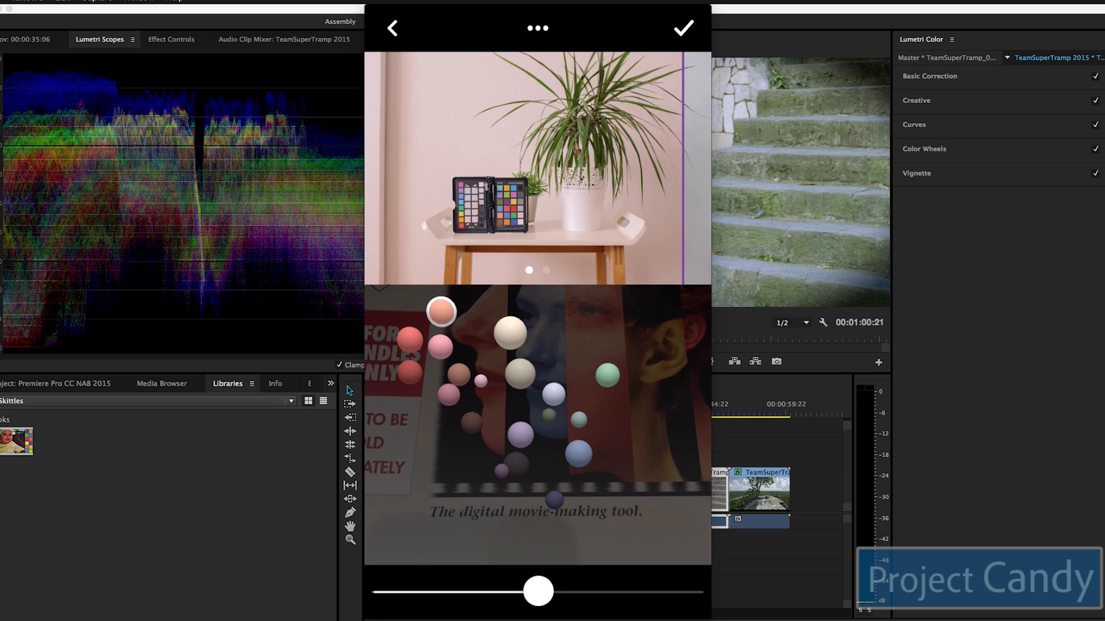
Step: Increase the captured look's strength and save it under the name 'Premiere 1.0'
{"action": "mouse_move", "coordinate": [538, 591]}
{"action": "left_mouse_down"}
{"action": "mouse_move", "coordinate": [624, 591]}
{"action": "mouse_move", "coordinate": [522, 591]}
{"action": "left_mouse_up"}
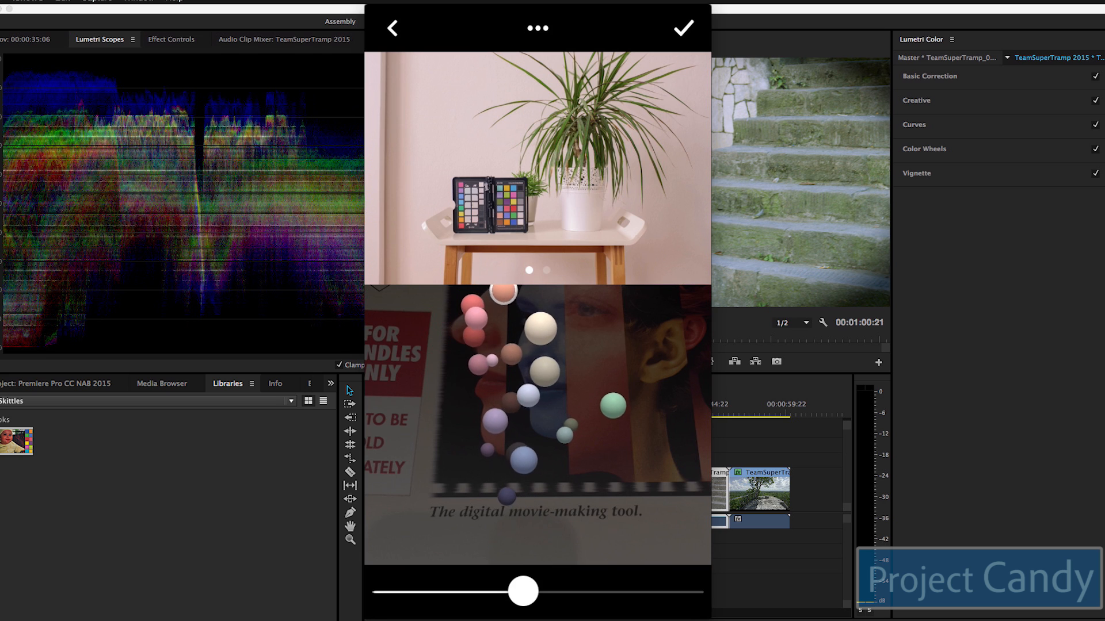
{"action": "left_click", "coordinate": [684, 28]}
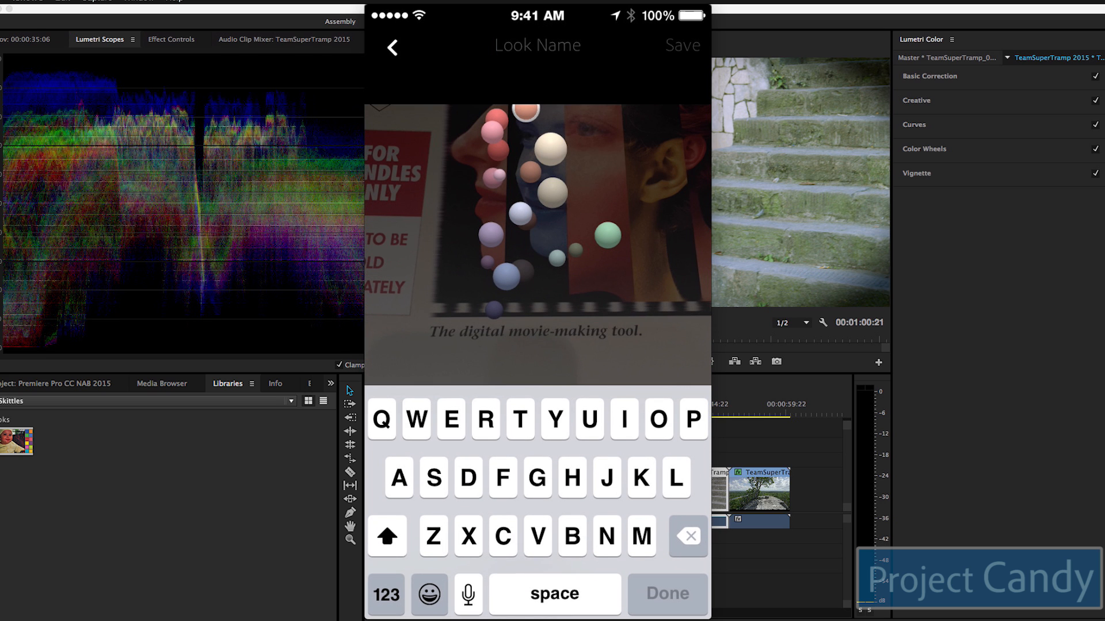
{"action": "type", "text": "Premiere"}
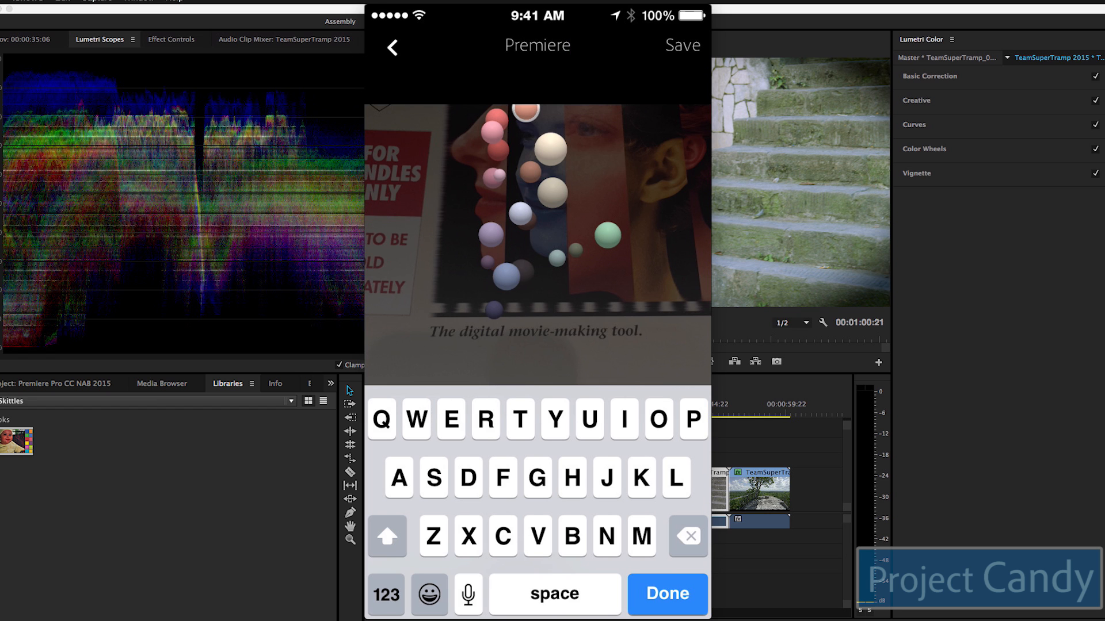
{"action": "type", "text": " 1.0"}
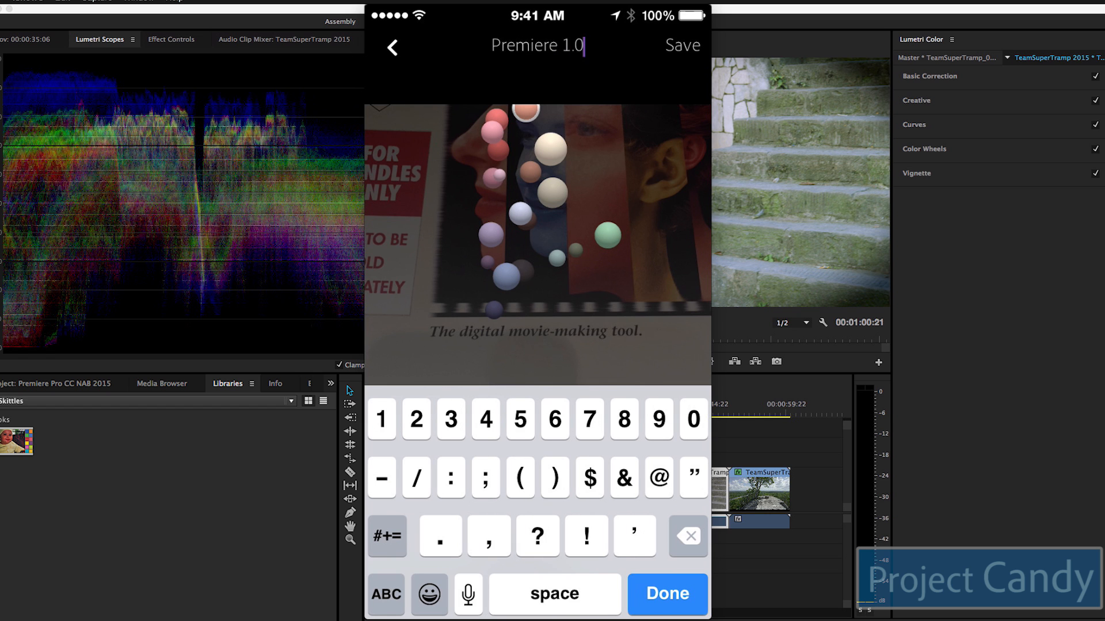
{"action": "key", "text": "Return"}
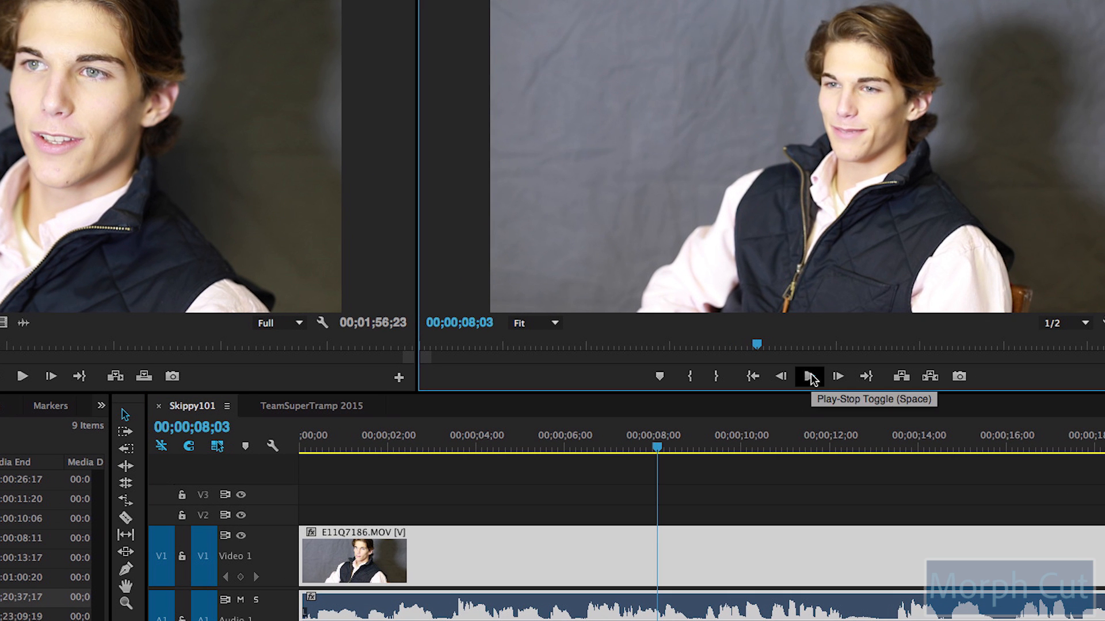
{"action": "left_click", "coordinate": [838, 356]}
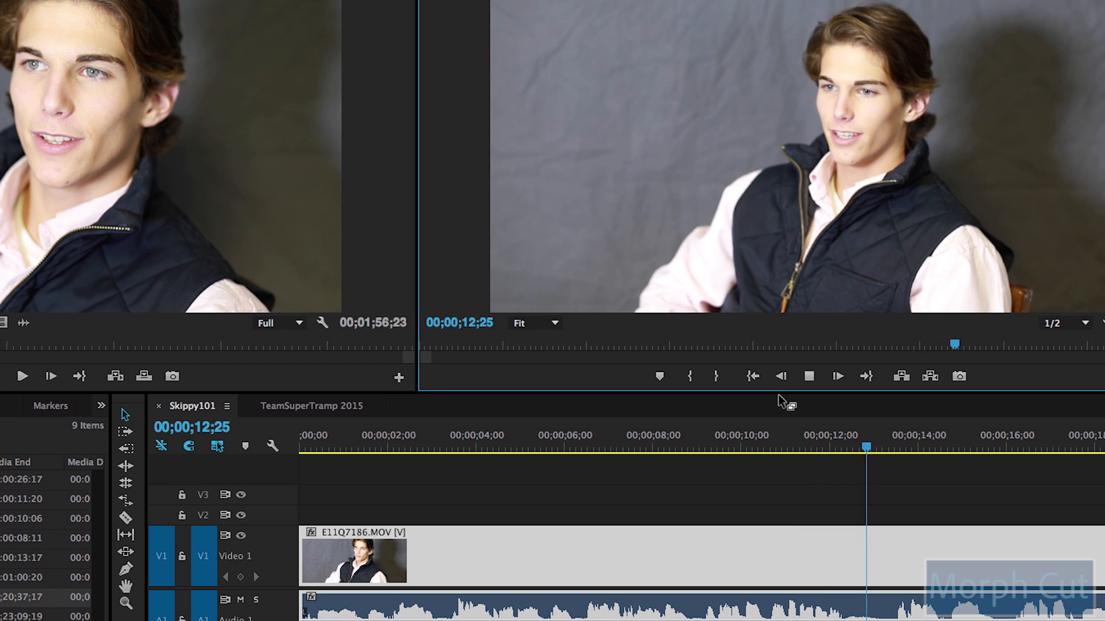
{"action": "left_click", "coordinate": [809, 377]}
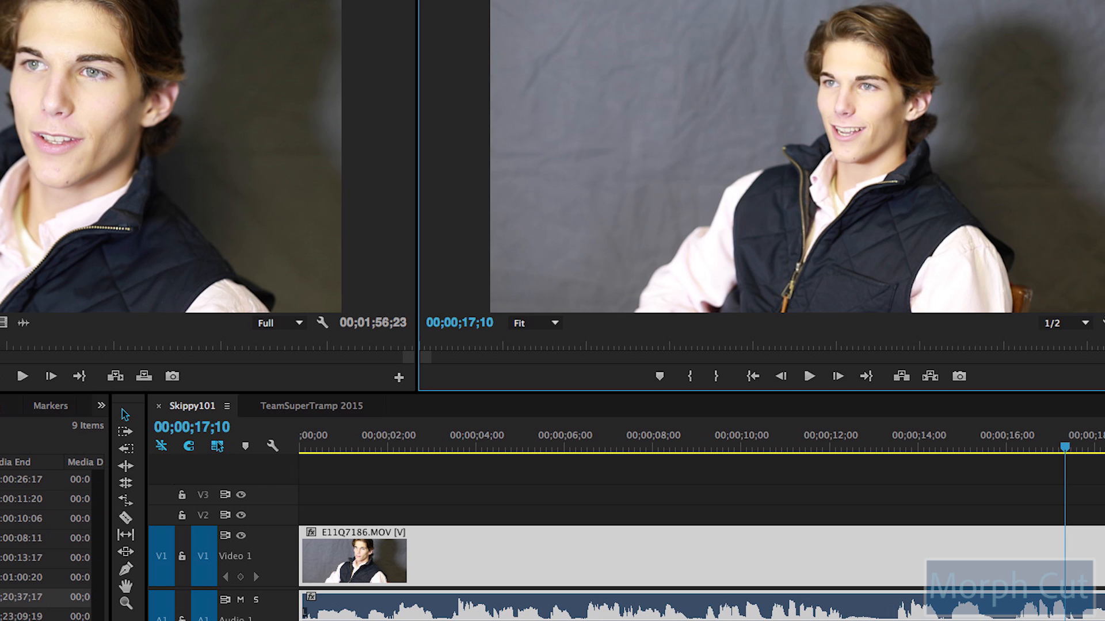
Step: Razor-cut the interview clip at 00;00;09;03, then park the playhead near 00;00;13;07
{"action": "left_click", "coordinate": [687, 444]}
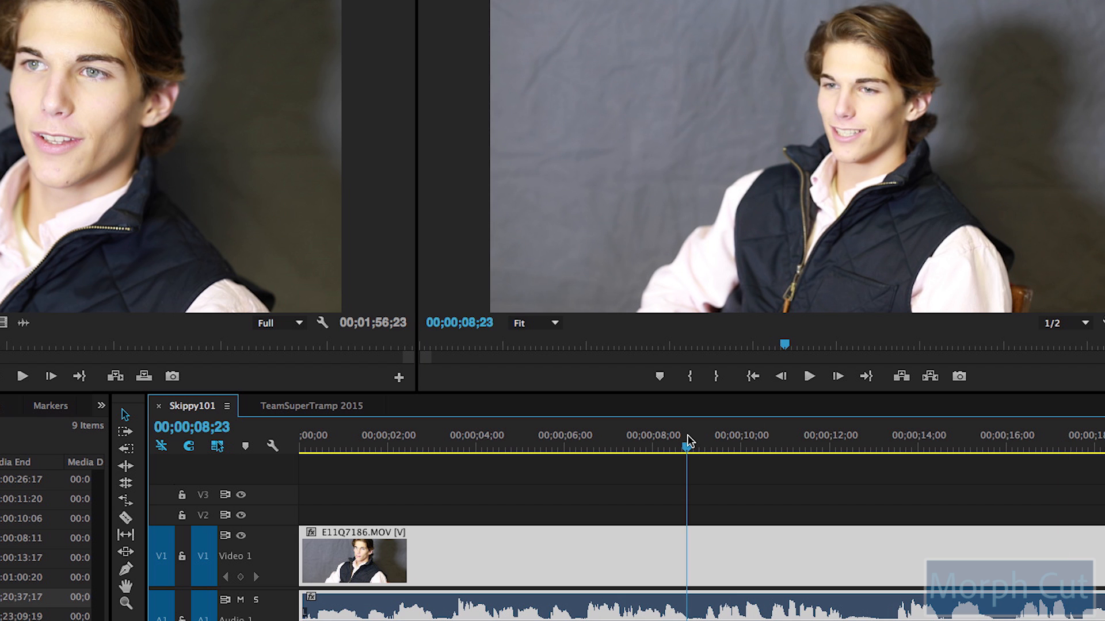
{"action": "key", "text": "Left"}
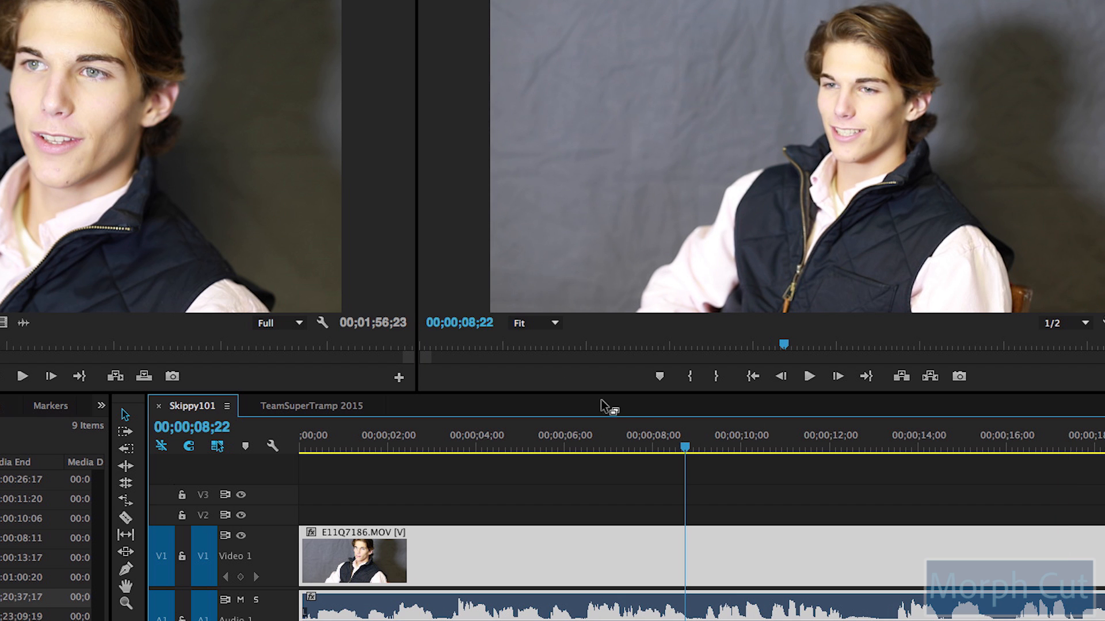
{"action": "left_click_drag", "start_coordinate": [684, 445], "coordinate": [694, 447]}
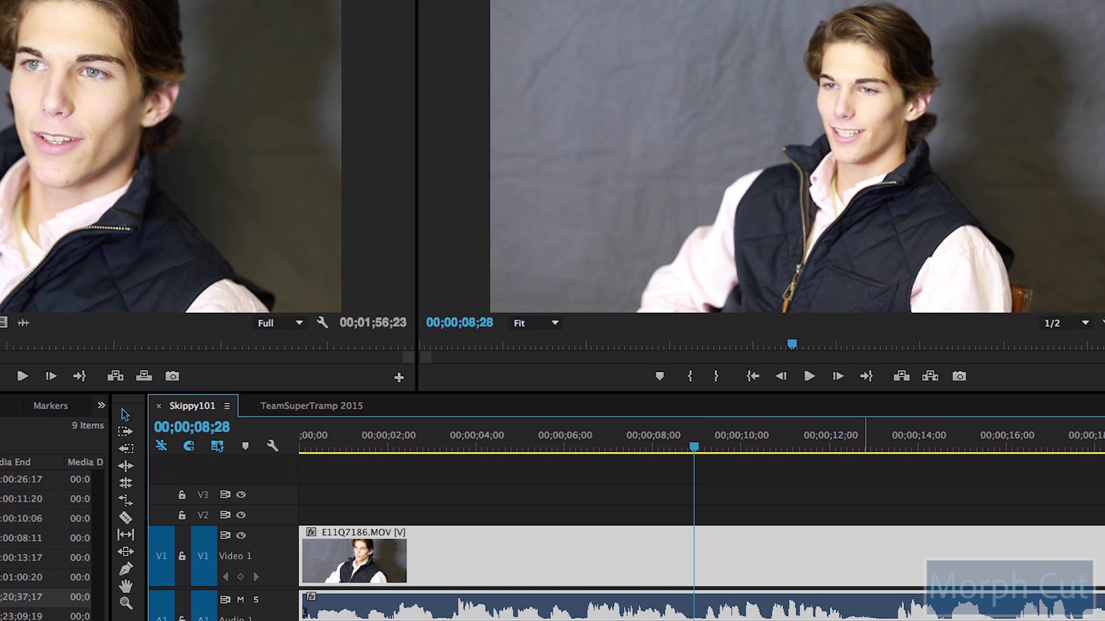
{"action": "left_click_drag", "start_coordinate": [699, 445], "coordinate": [702, 446]}
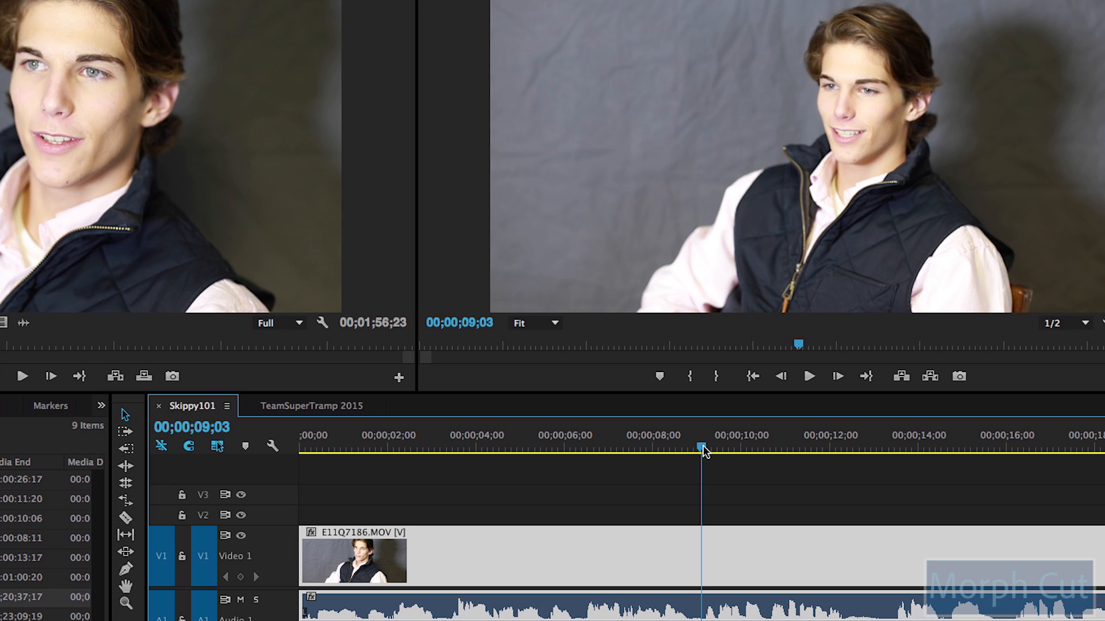
{"action": "key", "text": "c"}
{"action": "left_click", "coordinate": [702, 606]}
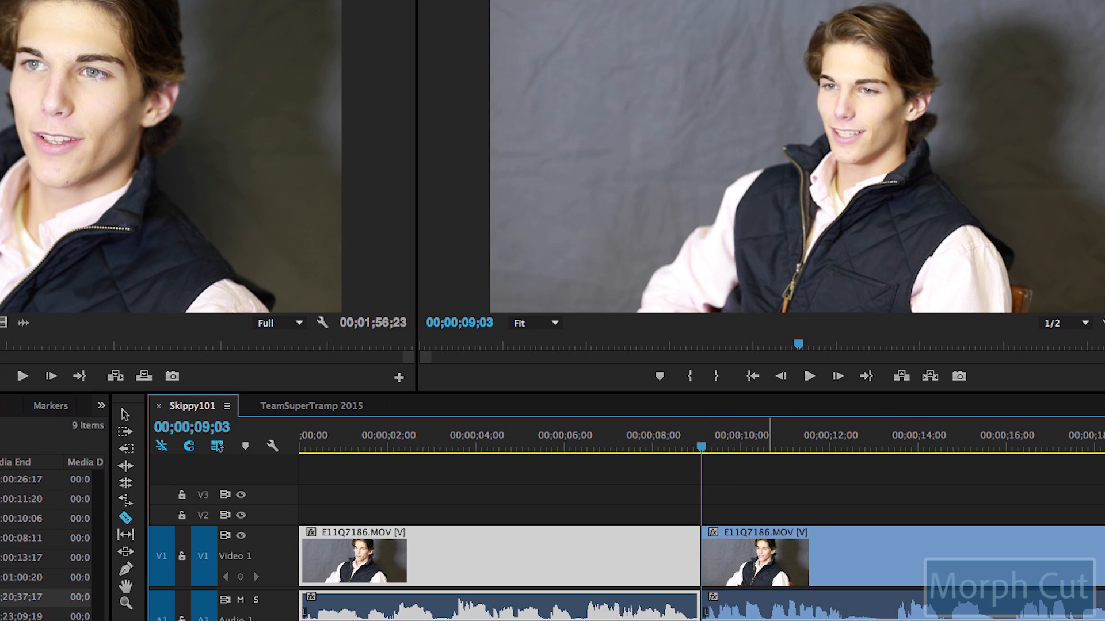
{"action": "left_click_drag", "start_coordinate": [846, 443], "coordinate": [894, 446]}
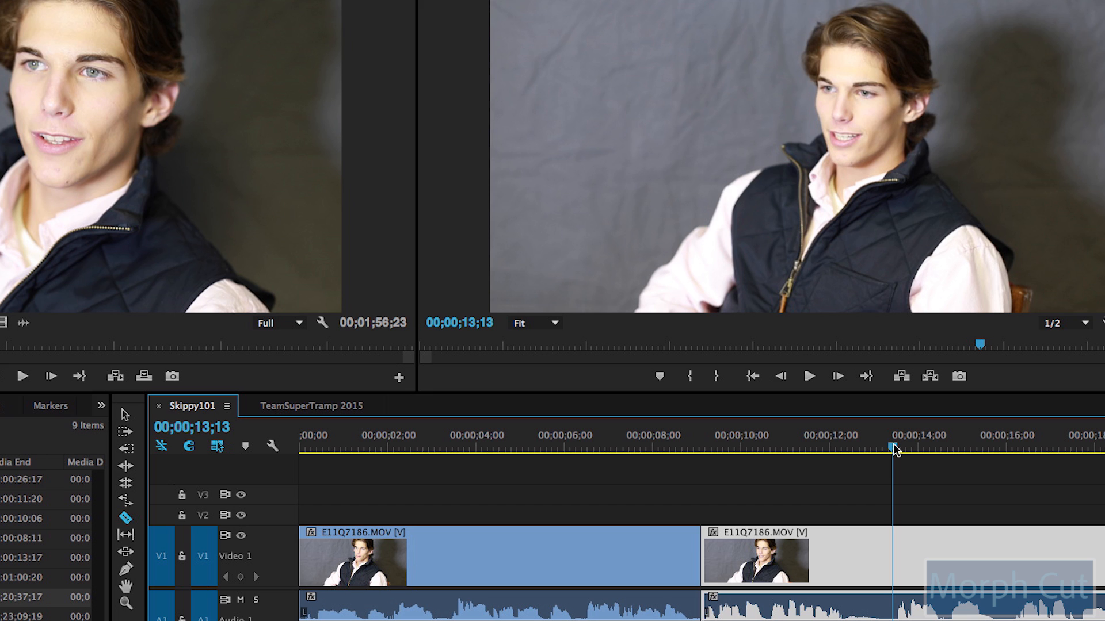
{"action": "left_click_drag", "start_coordinate": [893, 444], "coordinate": [883, 447]}
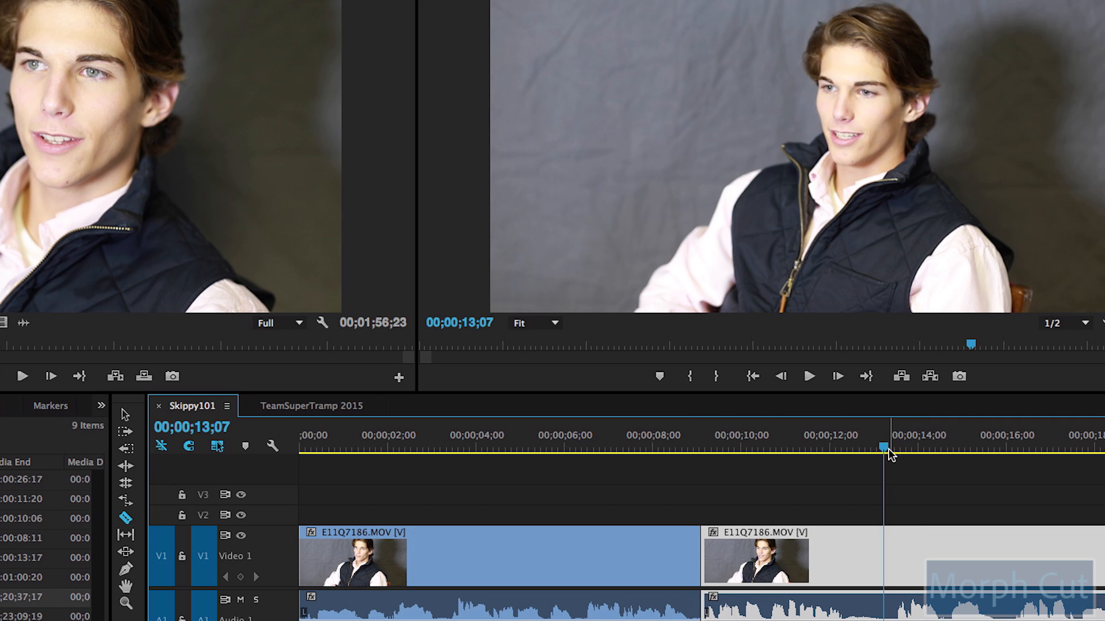
Step: Cut again at 00;00;13;07, delete the middle piece, and delete the gap so the clips join
{"action": "left_click", "coordinate": [891, 609]}
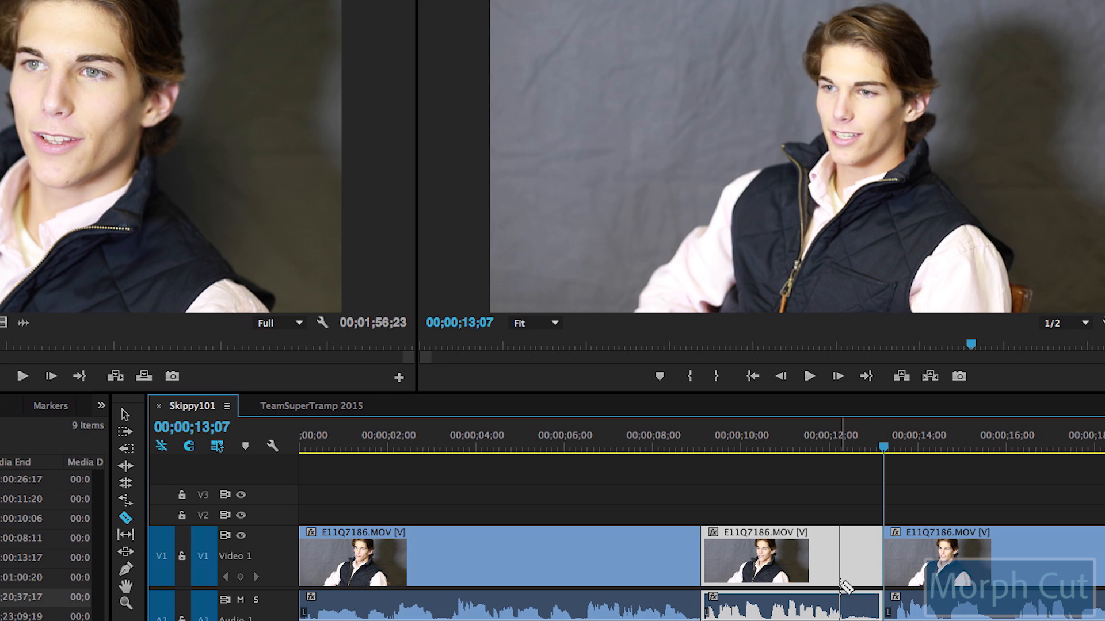
{"action": "key", "text": "v"}
{"action": "key", "text": "Delete"}
{"action": "left_click", "coordinate": [841, 576]}
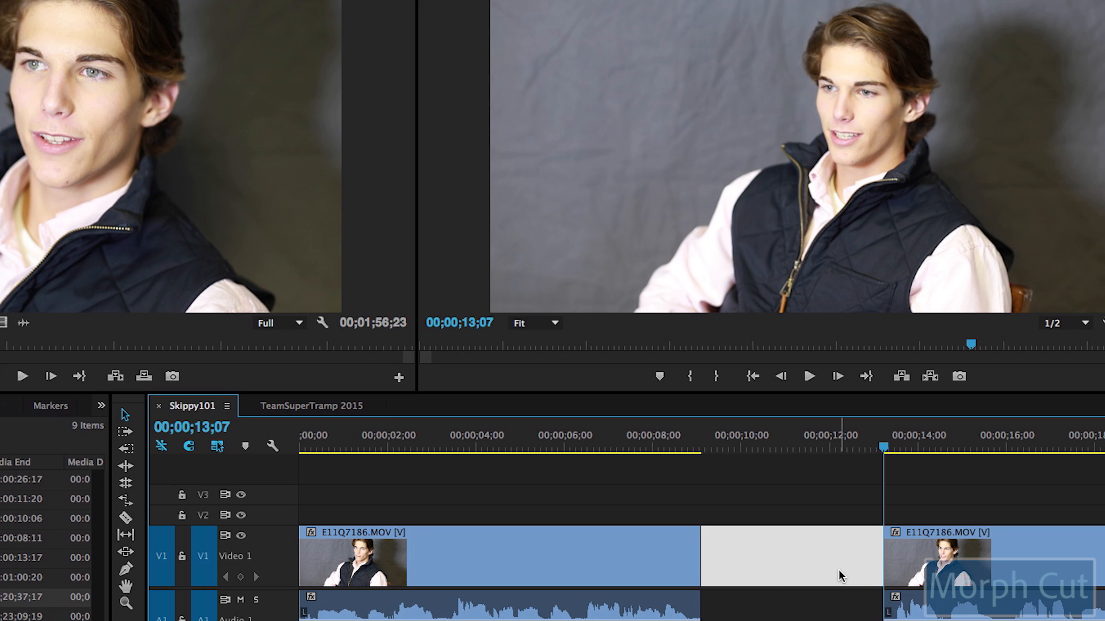
{"action": "key", "text": "Delete"}
Step: Play and J/L-shuttle across the jump cut at 00;00;08;28, then bring up the Effects panel
{"action": "left_click", "coordinate": [629, 446]}
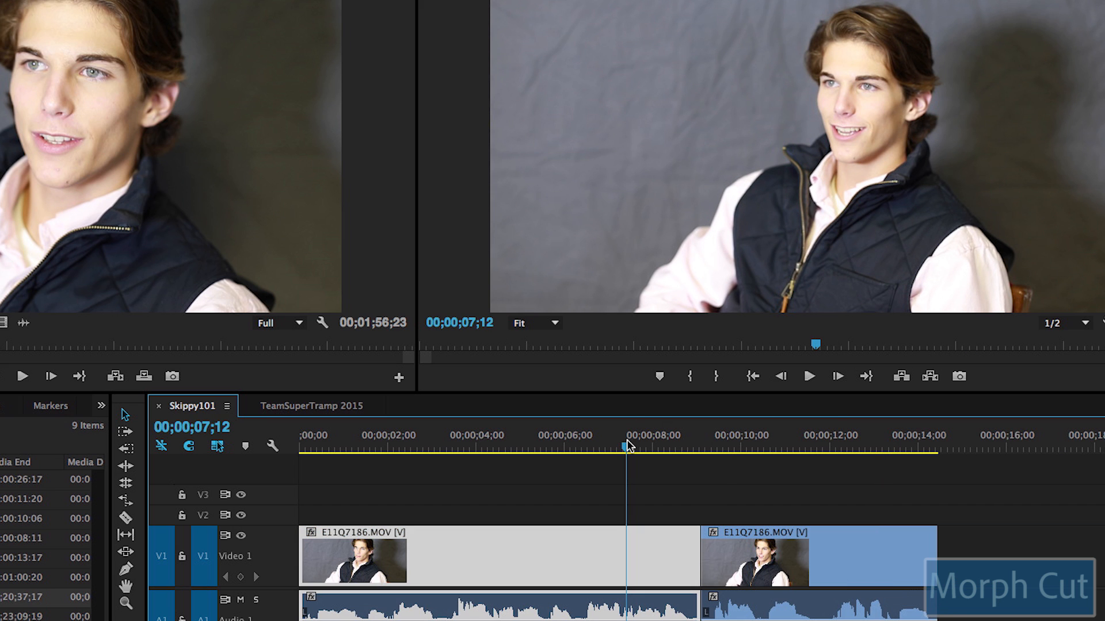
{"action": "key", "text": "space"}
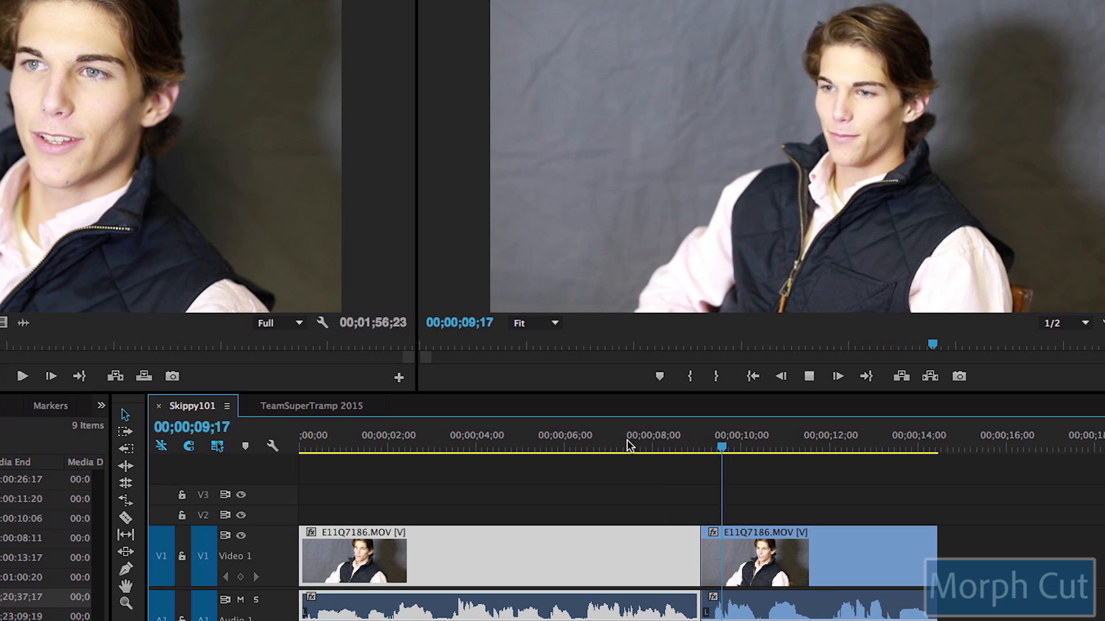
{"action": "key", "text": "space"}
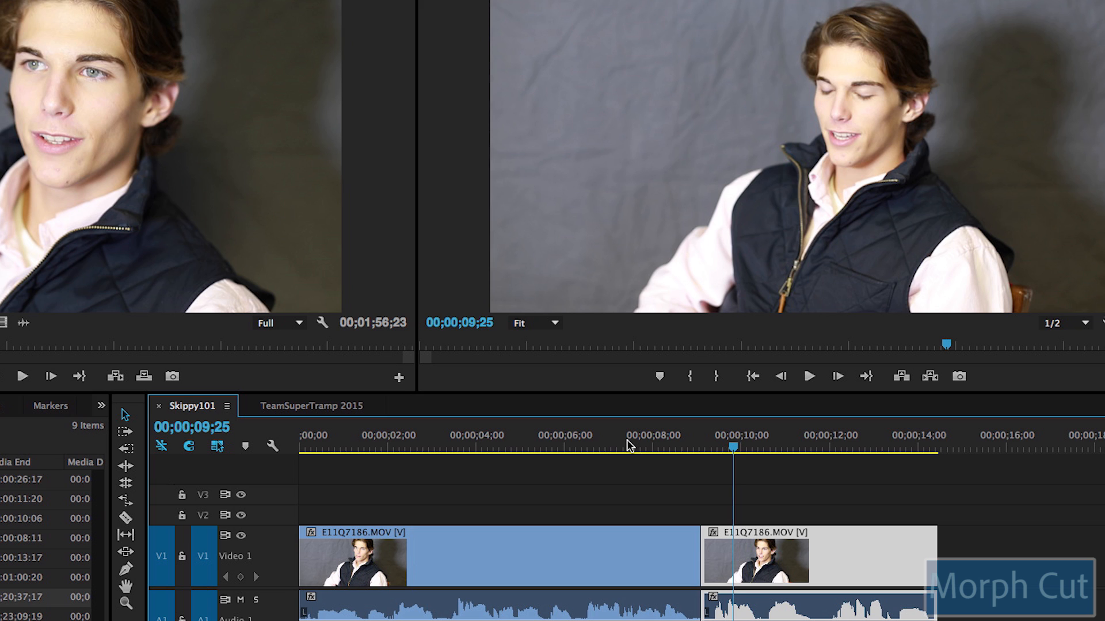
{"action": "key", "text": "j"}
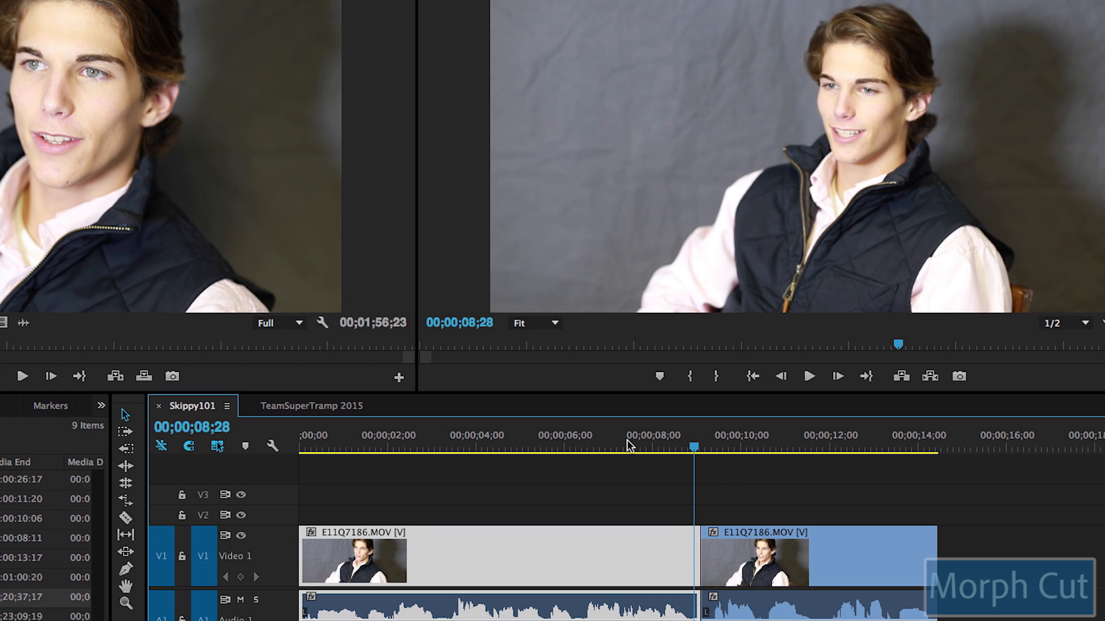
{"action": "key", "text": "l"}
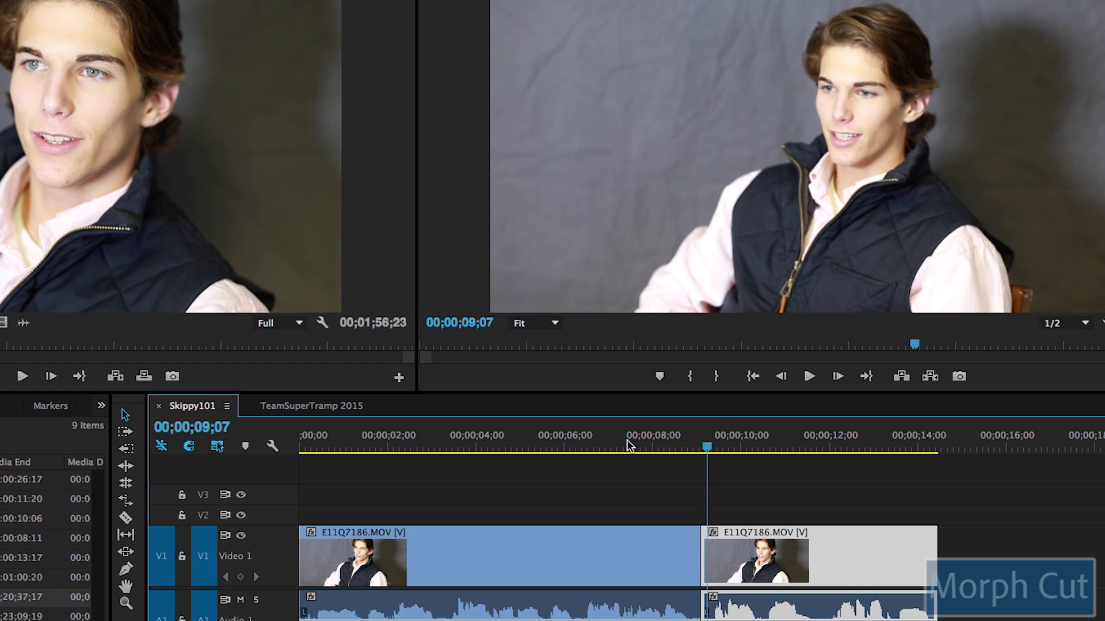
{"action": "key", "text": "j"}
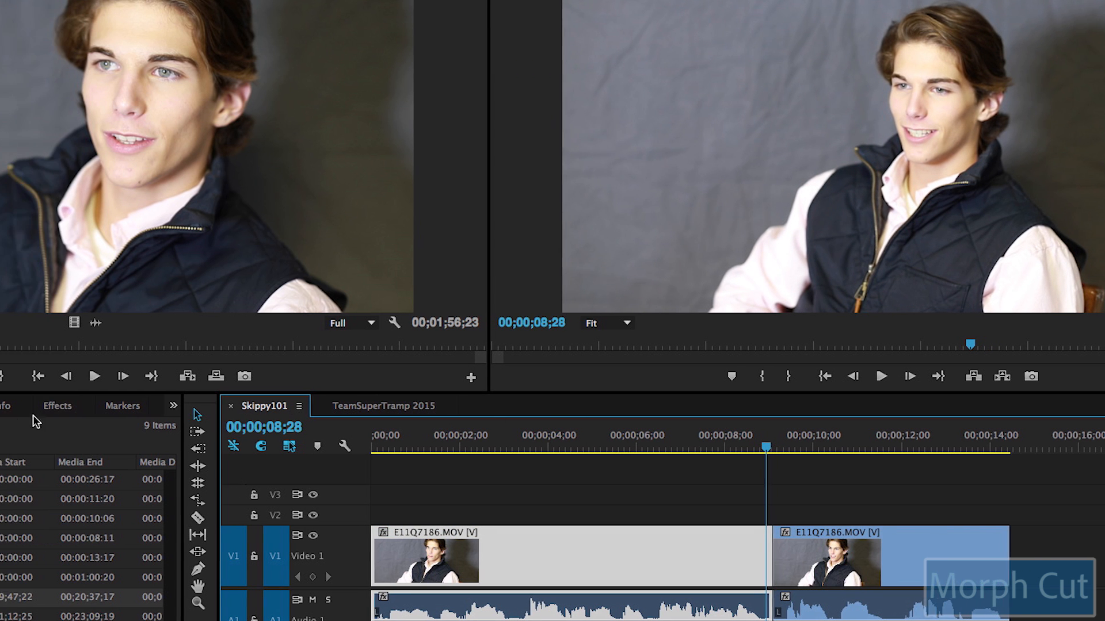
{"action": "left_click", "coordinate": [158, 405]}
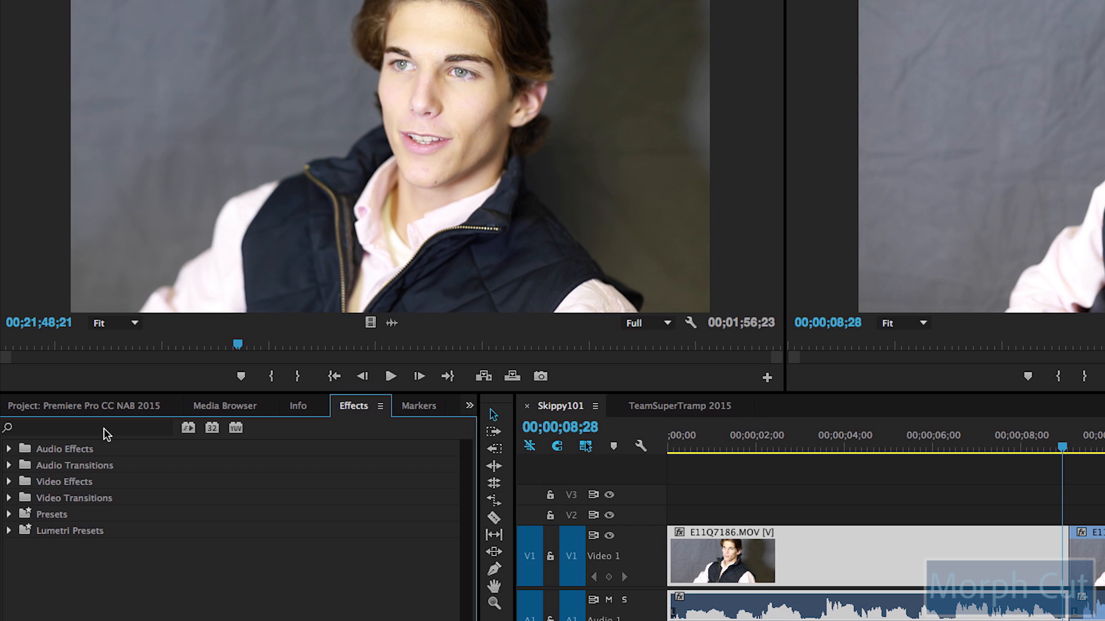
Step: Search the effects for 'morph' and drop Morph Cut onto the V1 edit point
{"action": "left_click", "coordinate": [12, 428]}
{"action": "type", "text": "mo"}
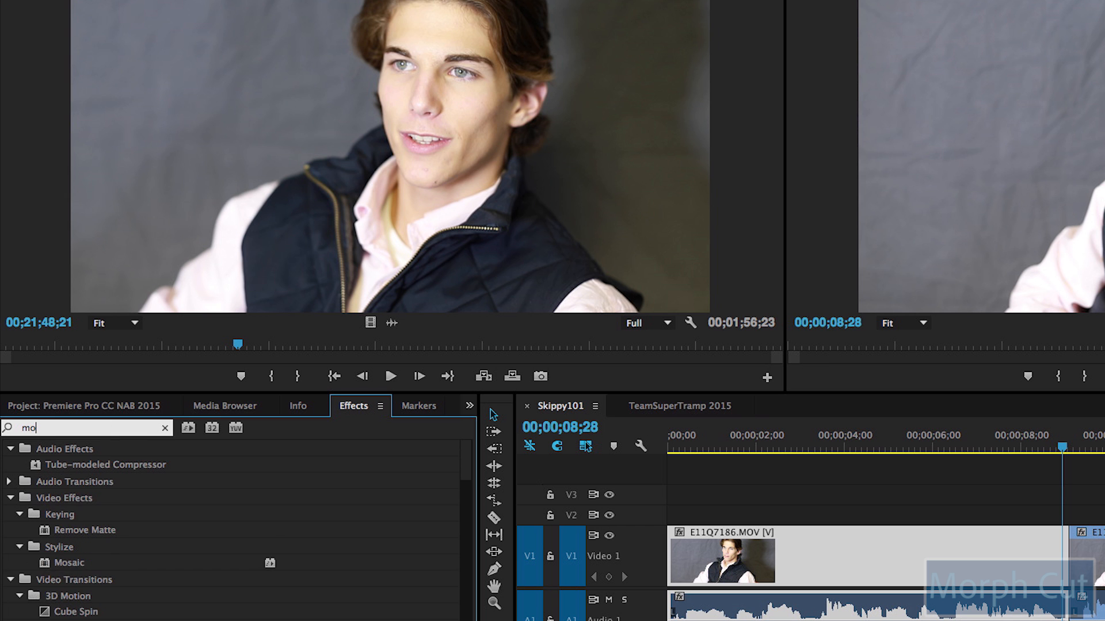
{"action": "type", "text": "rph"}
{"action": "left_click_drag", "start_coordinate": [74, 528], "coordinate": [846, 518]}
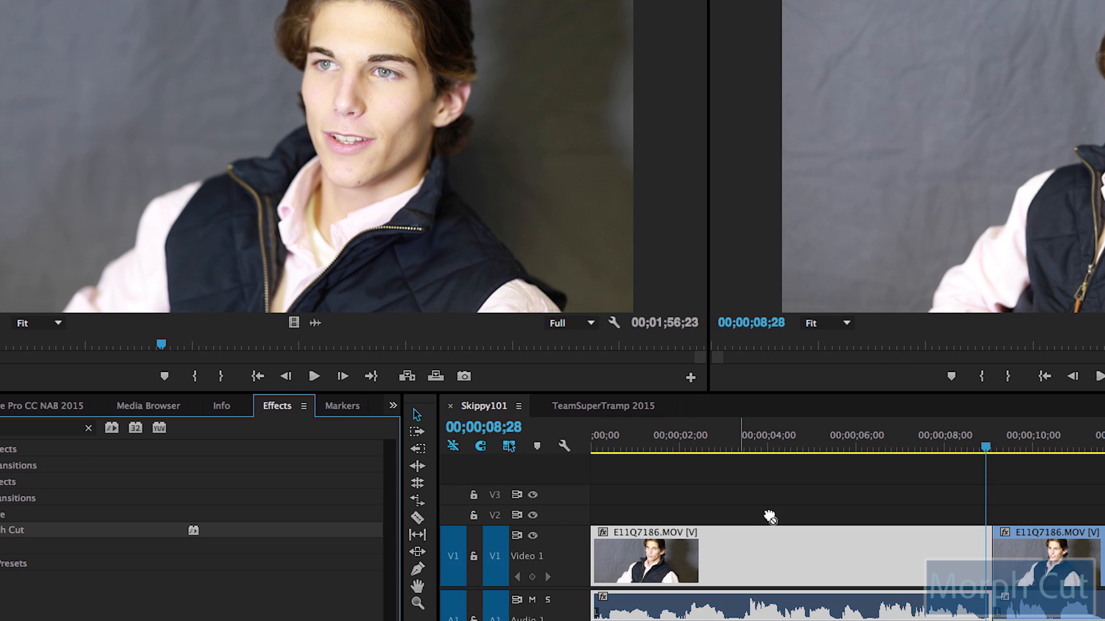
{"action": "left_click_drag", "start_coordinate": [770, 518], "coordinate": [996, 545]}
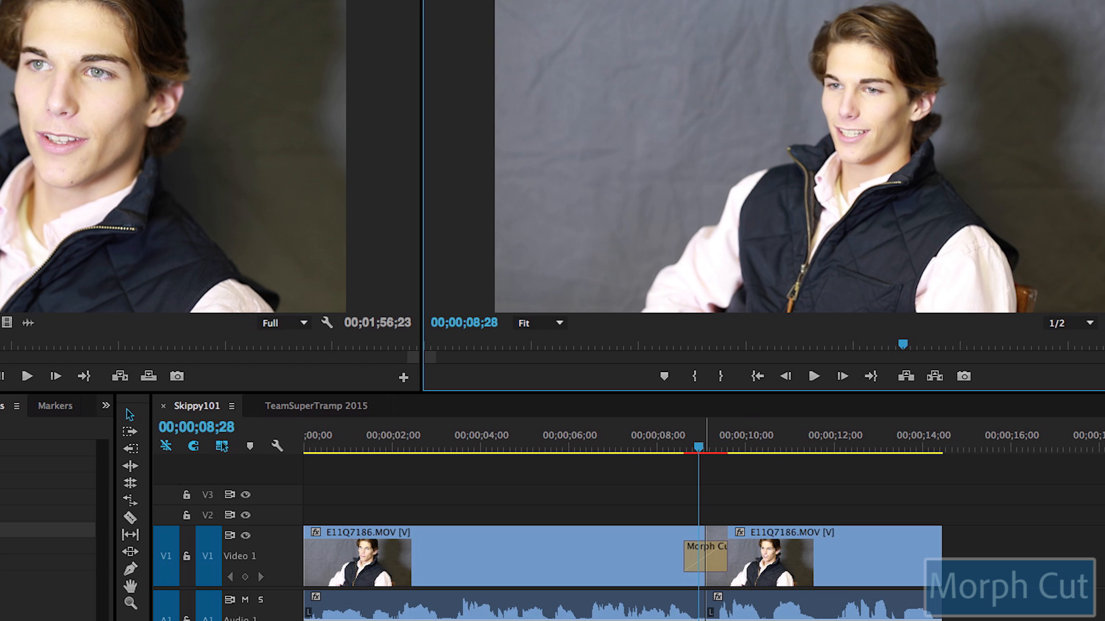
{"action": "left_click", "coordinate": [656, 445]}
{"action": "key", "text": "space"}
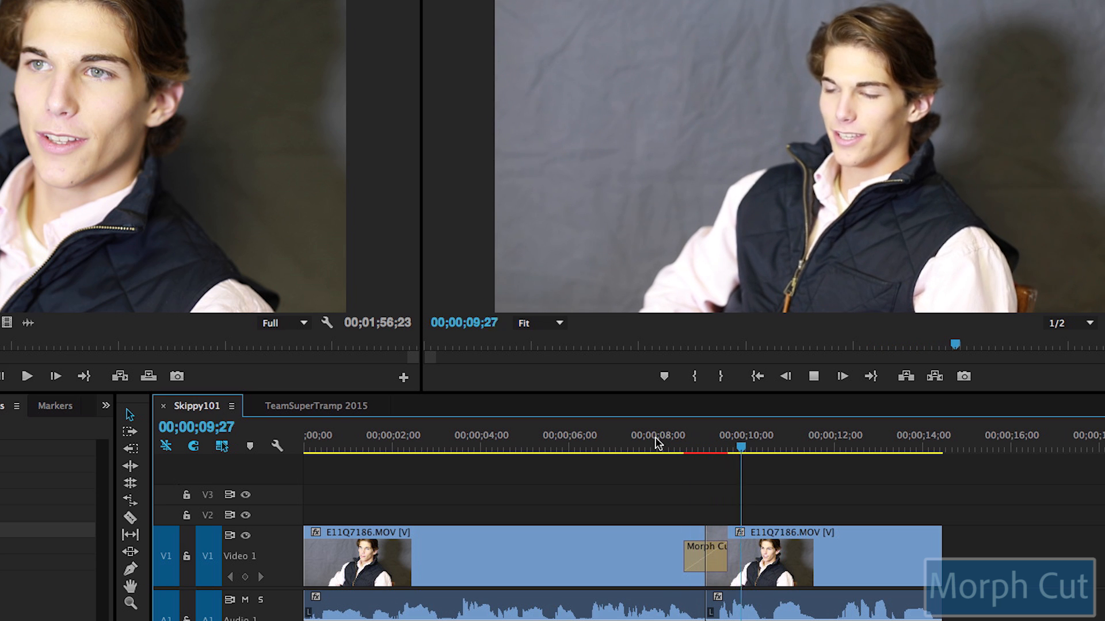
{"action": "key", "text": "space"}
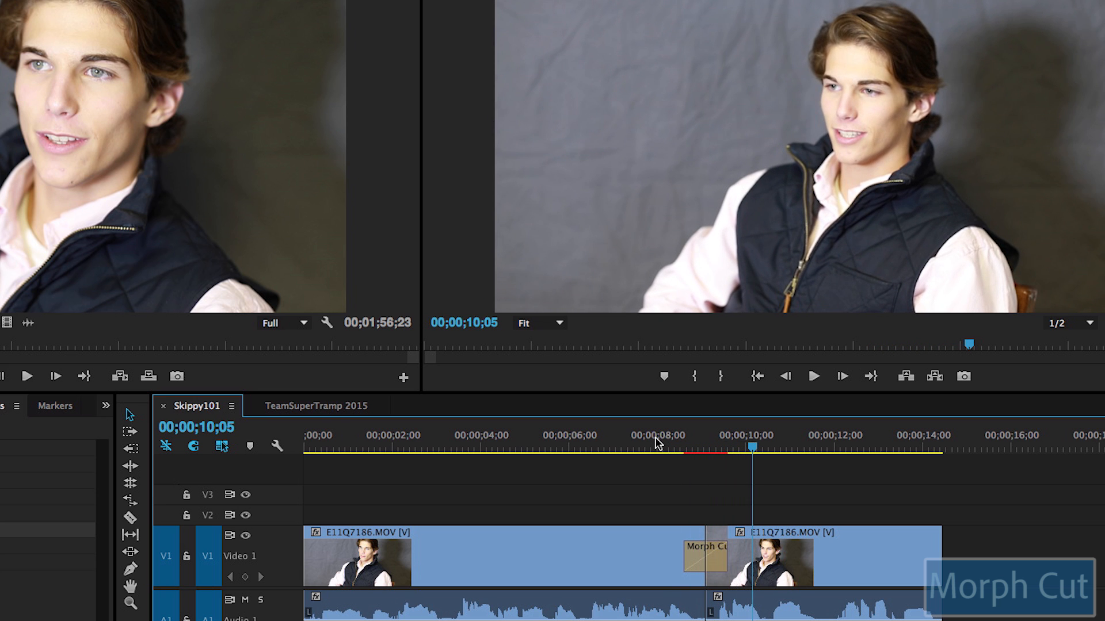
{"action": "key", "text": "Left"}
{"action": "key", "text": "Left"}
{"action": "key", "text": "Left"}
{"action": "key", "text": "Left"}
{"action": "key", "text": "Left"}
{"action": "key", "text": "Left"}
{"action": "key", "text": "Left"}
{"action": "key", "text": "Left"}
{"action": "key", "text": "Left"}
{"action": "key", "text": "Left"}
{"action": "key", "text": "Left"}
{"action": "key", "text": "Left"}
{"action": "key", "text": "Left"}
{"action": "key", "text": "Left"}
{"action": "key", "text": "Left"}
{"action": "key", "text": "Left"}
{"action": "key", "text": "Left"}
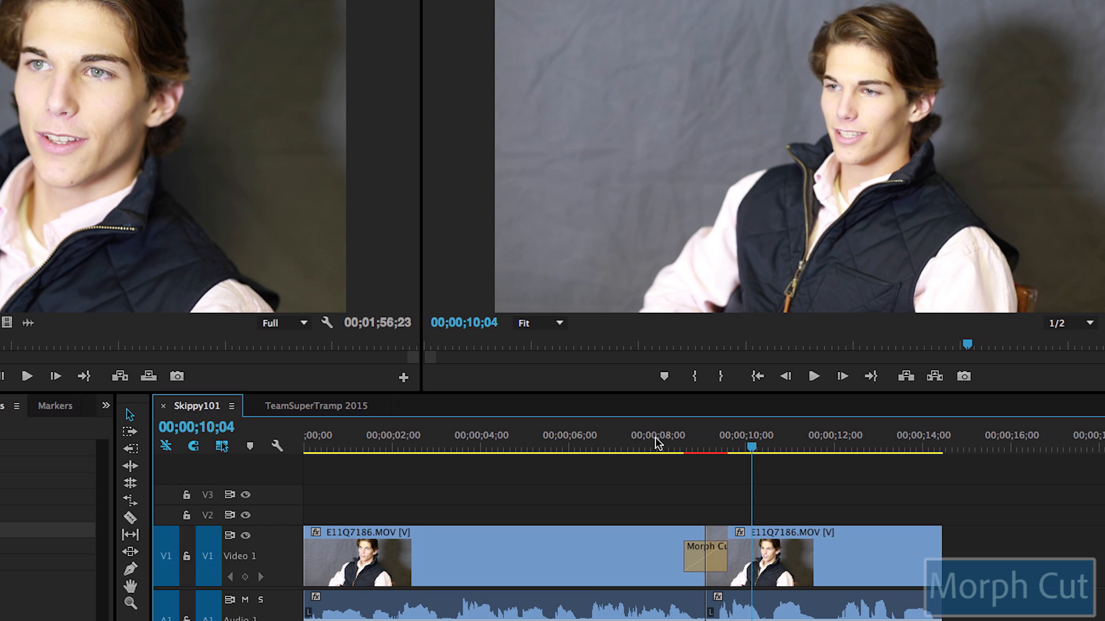
{"action": "key", "text": "Left"}
{"action": "key", "text": "Left"}
{"action": "key", "text": "Left"}
{"action": "key", "text": "Left"}
{"action": "key", "text": "Left"}
{"action": "key", "text": "Left"}
{"action": "key", "text": "Left"}
{"action": "key", "text": "Left"}
{"action": "key", "text": "Left"}
{"action": "key", "text": "Left"}
{"action": "key", "text": "Left"}
{"action": "key", "text": "Left"}
{"action": "key", "text": "Left"}
{"action": "key", "text": "Left"}
{"action": "key", "text": "Left"}
{"action": "key", "text": "Left"}
{"action": "key", "text": "Left"}
{"action": "key", "text": "Left"}
{"action": "key", "text": "Left"}
{"action": "key", "text": "Left"}
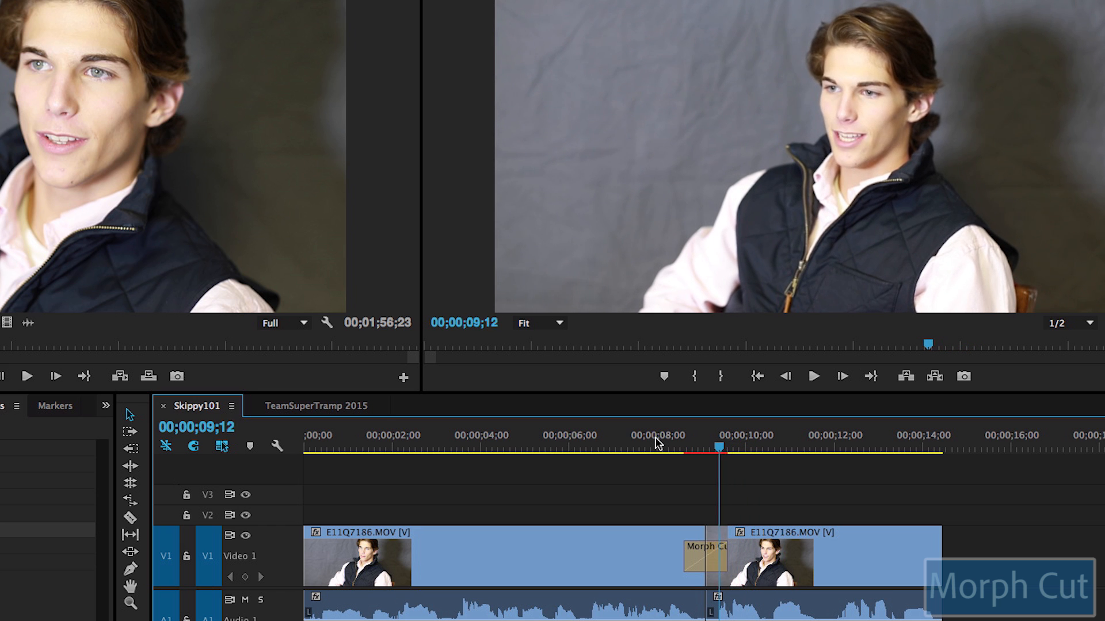
{"action": "key", "text": "Right"}
{"action": "key", "text": "Right"}
{"action": "key", "text": "Right"}
{"action": "key", "text": "Right"}
{"action": "key", "text": "Right"}
{"action": "key", "text": "Right"}
{"action": "key", "text": "Right"}
{"action": "key", "text": "Right"}
{"action": "key", "text": "Right"}
{"action": "key", "text": "Right"}
{"action": "key", "text": "Right"}
{"action": "key", "text": "Right"}
{"action": "key", "text": "Right"}
{"action": "key", "text": "Right"}
{"action": "key", "text": "Right"}
{"action": "key", "text": "Right"}
{"action": "key", "text": "Right"}
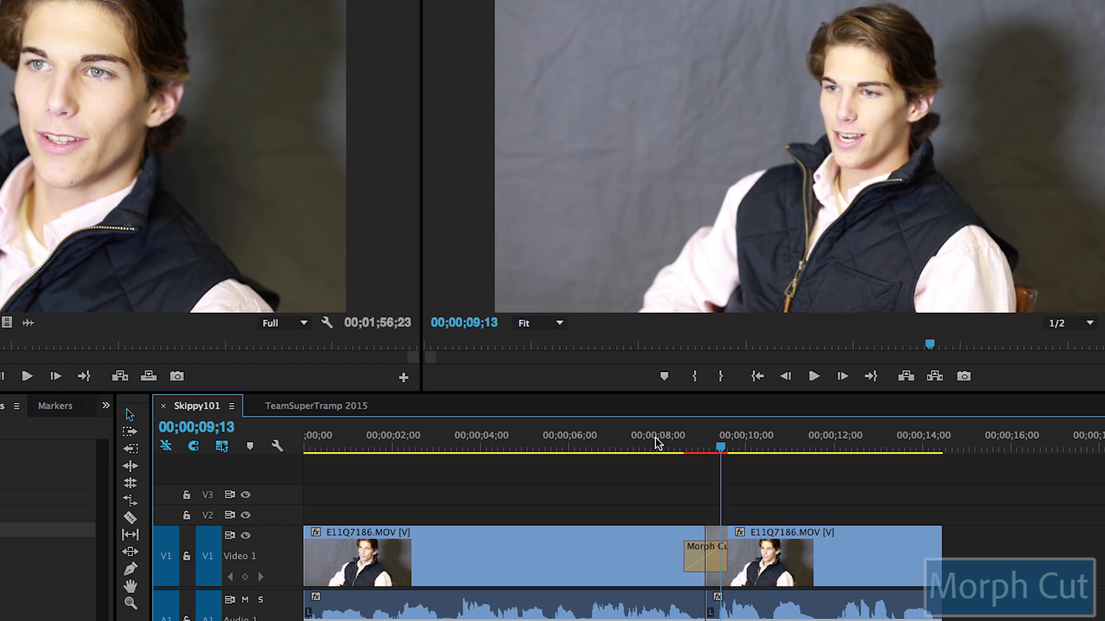
{"action": "key", "text": "Left"}
{"action": "key", "text": "Left"}
{"action": "key", "text": "Left"}
{"action": "key", "text": "Left"}
{"action": "key", "text": "Left"}
{"action": "key", "text": "Left"}
{"action": "key", "text": "Left"}
{"action": "key", "text": "Left"}
{"action": "key", "text": "Left"}
{"action": "key", "text": "Left"}
{"action": "key", "text": "Left"}
{"action": "key", "text": "Left"}
{"action": "key", "text": "Left"}
{"action": "key", "text": "Left"}
{"action": "key", "text": "Left"}
{"action": "key", "text": "Left"}
{"action": "key", "text": "Left"}
{"action": "key", "text": "Left"}
{"action": "key", "text": "Left"}
{"action": "key", "text": "Left"}
{"action": "key", "text": "Left"}
{"action": "key", "text": "Left"}
{"action": "key", "text": "Left"}
{"action": "key", "text": "Left"}
{"action": "key", "text": "Left"}
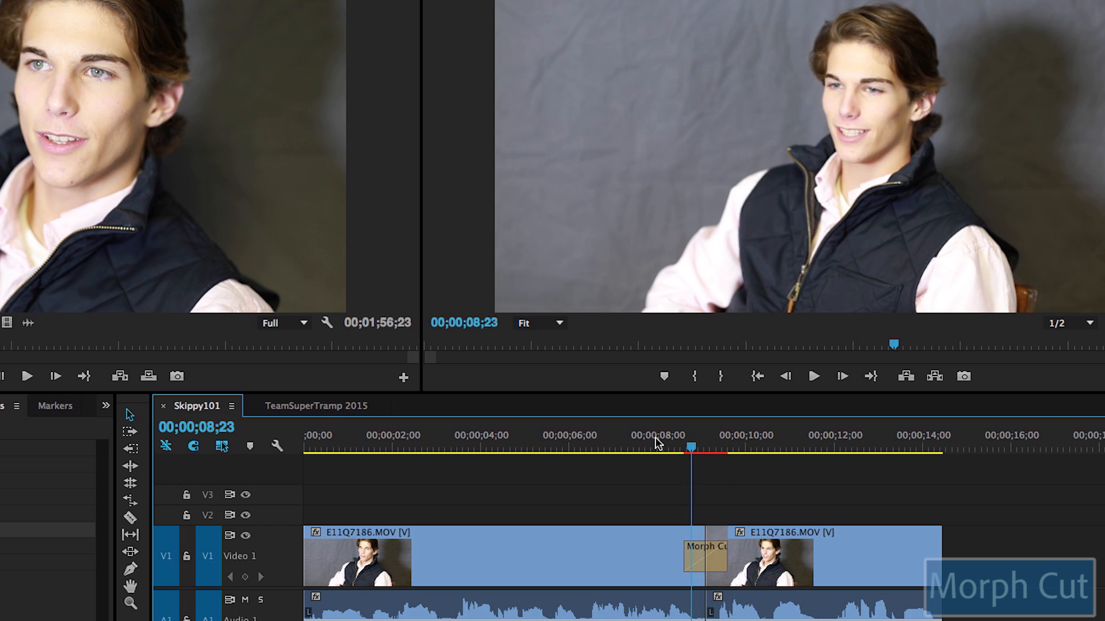
{"action": "key", "text": "Right"}
{"action": "key", "text": "Right"}
{"action": "key", "text": "Right"}
{"action": "key", "text": "Right"}
{"action": "key", "text": "Right"}
{"action": "key", "text": "Right"}
{"action": "key", "text": "Right"}
{"action": "key", "text": "Right"}
{"action": "key", "text": "Right"}
{"action": "key", "text": "Right"}
{"action": "key", "text": "Right"}
{"action": "key", "text": "Right"}
{"action": "key", "text": "Right"}
{"action": "key", "text": "Right"}
{"action": "key", "text": "Right"}
{"action": "key", "text": "Right"}
{"action": "key", "text": "Right"}
{"action": "key", "text": "Right"}
{"action": "key", "text": "Right"}
{"action": "key", "text": "Right"}
{"action": "key", "text": "Right"}
{"action": "key", "text": "Right"}
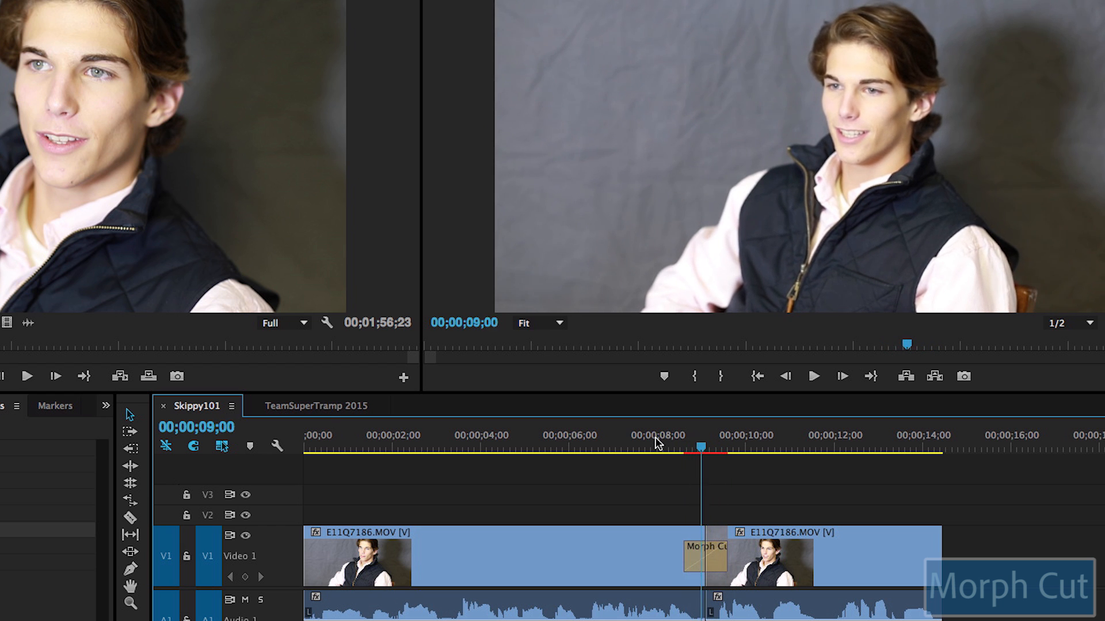
{"action": "left_click", "coordinate": [700, 564]}
Step: Delete the Morph Cut, reapply the default Morph Cut at the jump cut with Ctrl+D, and play it back
{"action": "key", "text": "Delete"}
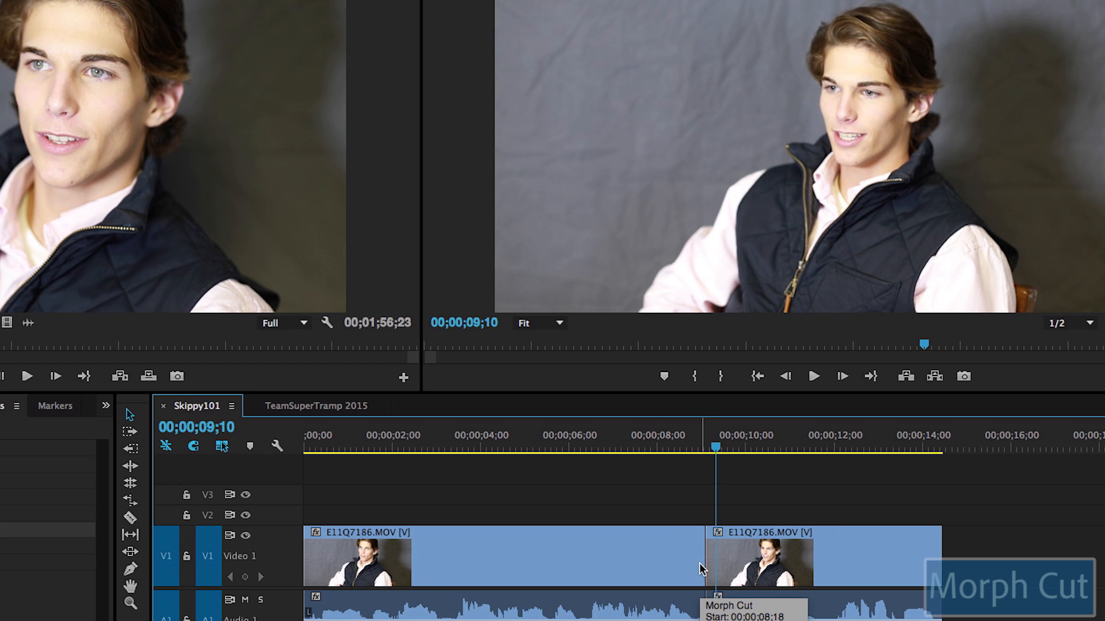
{"action": "key", "text": "Left"}
{"action": "key", "text": "Left"}
{"action": "key", "text": "Left"}
{"action": "key", "text": "Left"}
{"action": "key", "text": "Left"}
{"action": "key", "text": "Left"}
{"action": "key", "text": "Left"}
{"action": "key", "text": "Left"}
{"action": "key", "text": "Left"}
{"action": "key", "text": "Left"}
{"action": "key", "text": "Left"}
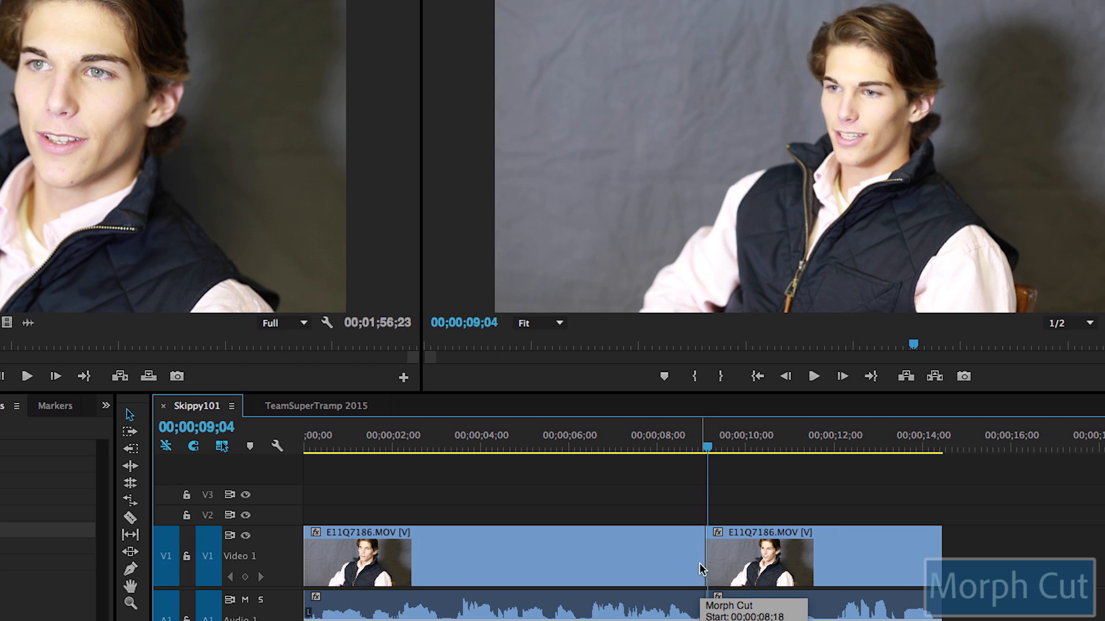
{"action": "key", "text": "Right"}
{"action": "key", "text": "Right"}
{"action": "key", "text": "Right"}
{"action": "key", "text": "Right"}
{"action": "key", "text": "Right"}
{"action": "key", "text": "Right"}
{"action": "key", "text": "Right"}
{"action": "key", "text": "Right"}
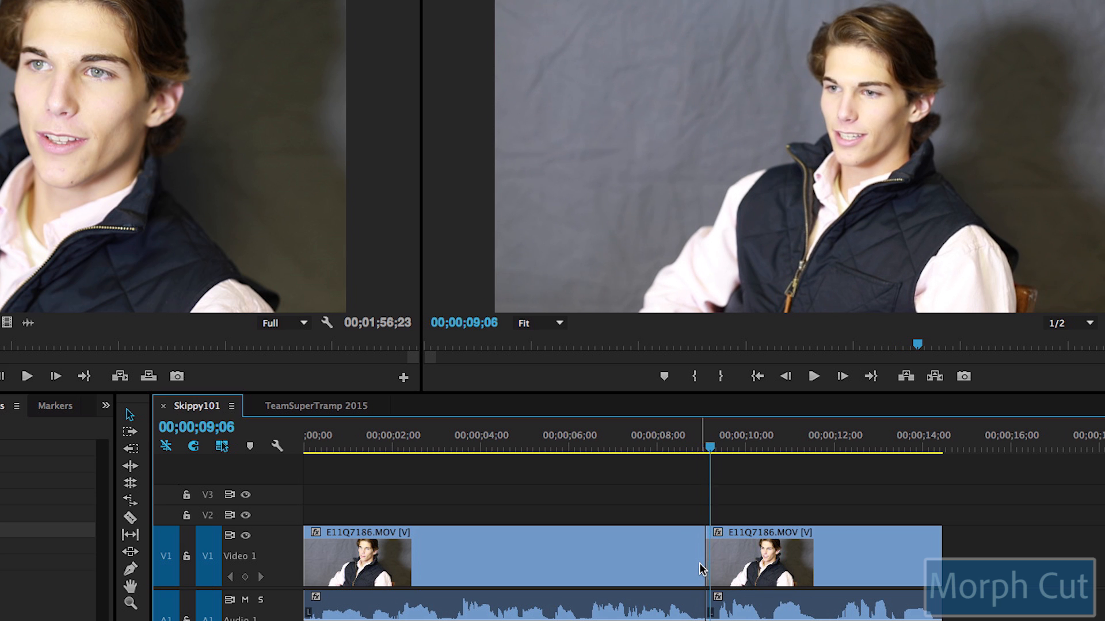
{"action": "key", "text": "Left"}
{"action": "key", "text": "Left"}
{"action": "key", "text": "Left"}
{"action": "key", "text": "Left"}
{"action": "key", "text": "Left"}
{"action": "key", "text": "Left"}
{"action": "key", "text": "Left"}
{"action": "key", "text": "Left"}
{"action": "key", "text": "Left"}
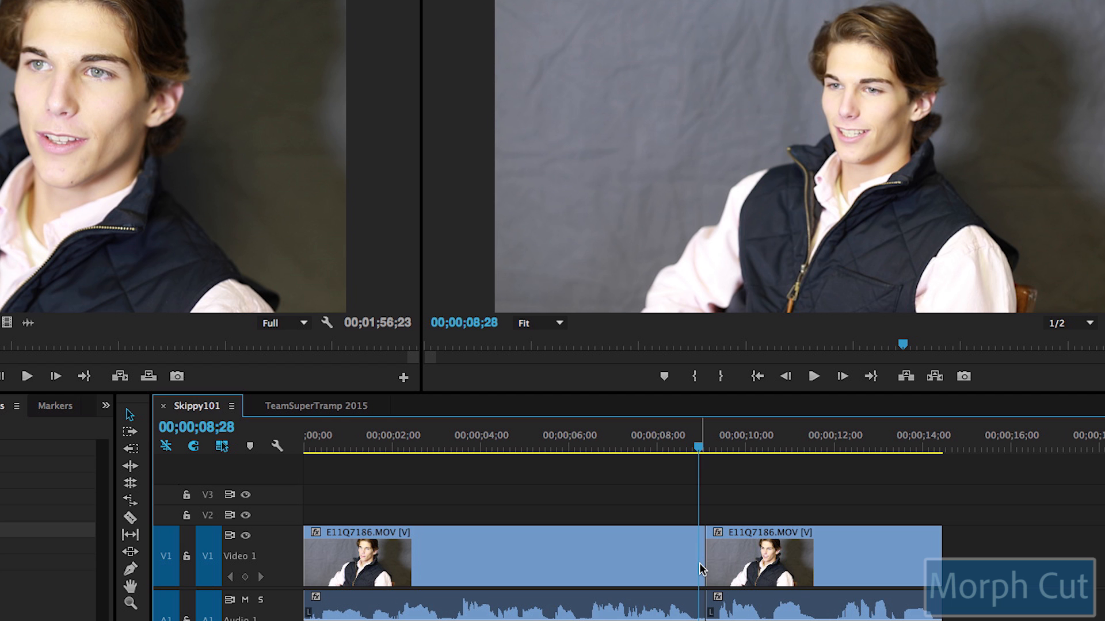
{"action": "key", "text": "ctrl+d"}
{"action": "left_click", "coordinate": [673, 446]}
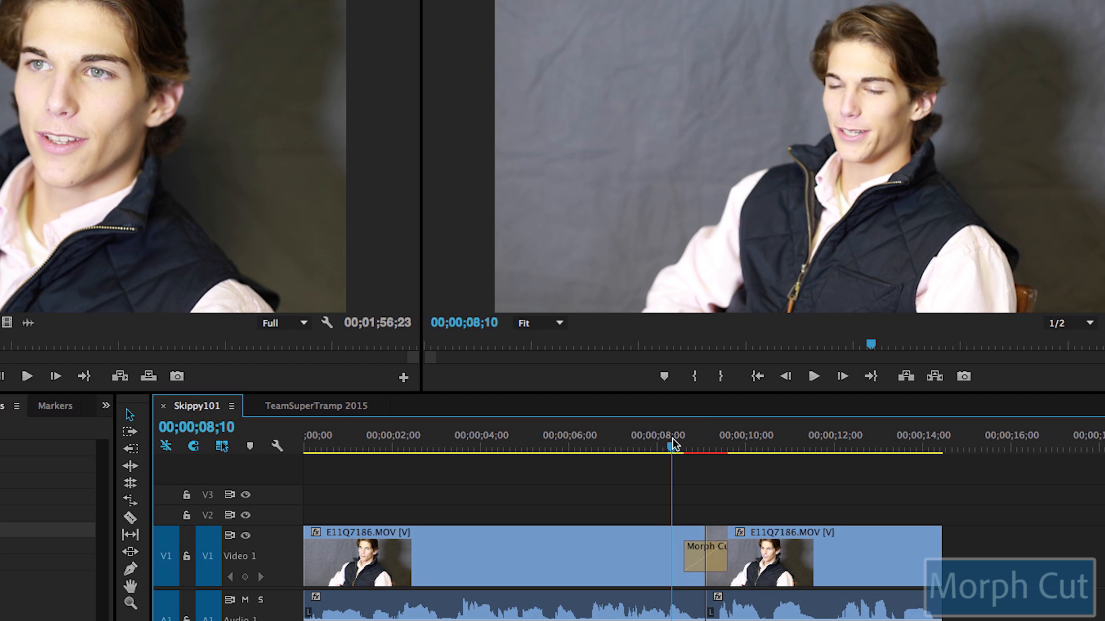
{"action": "key", "text": "space"}
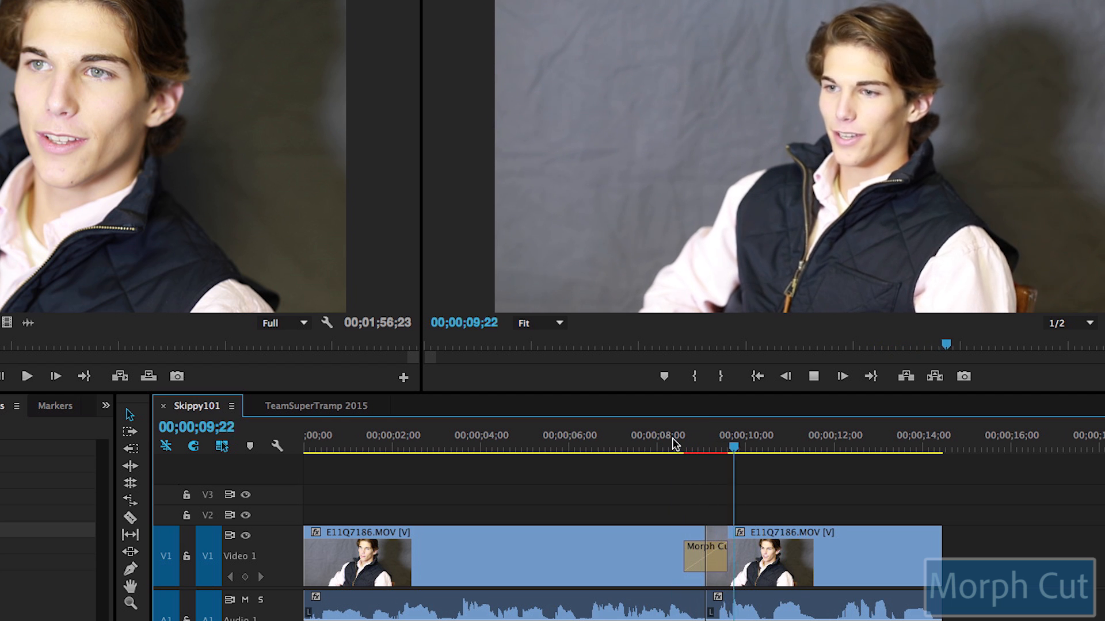
{"action": "key", "text": "space"}
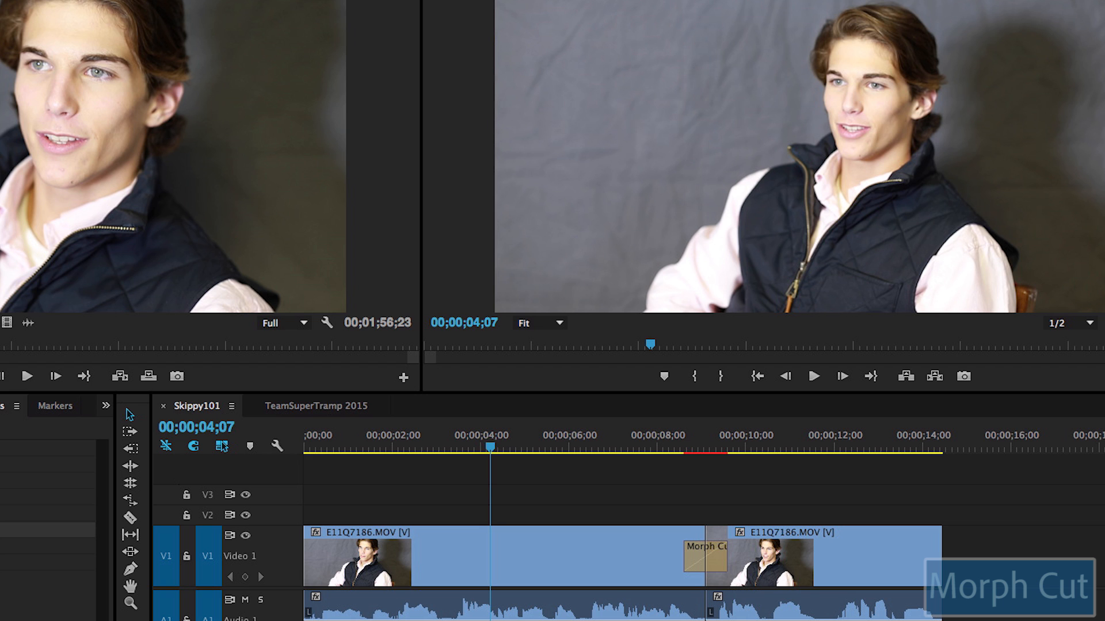
Step: Remove a section from the first interview clip, closing the gap, and review the new cut near 00;00;03;07 frame by frame
{"action": "key", "text": "shift+3"}
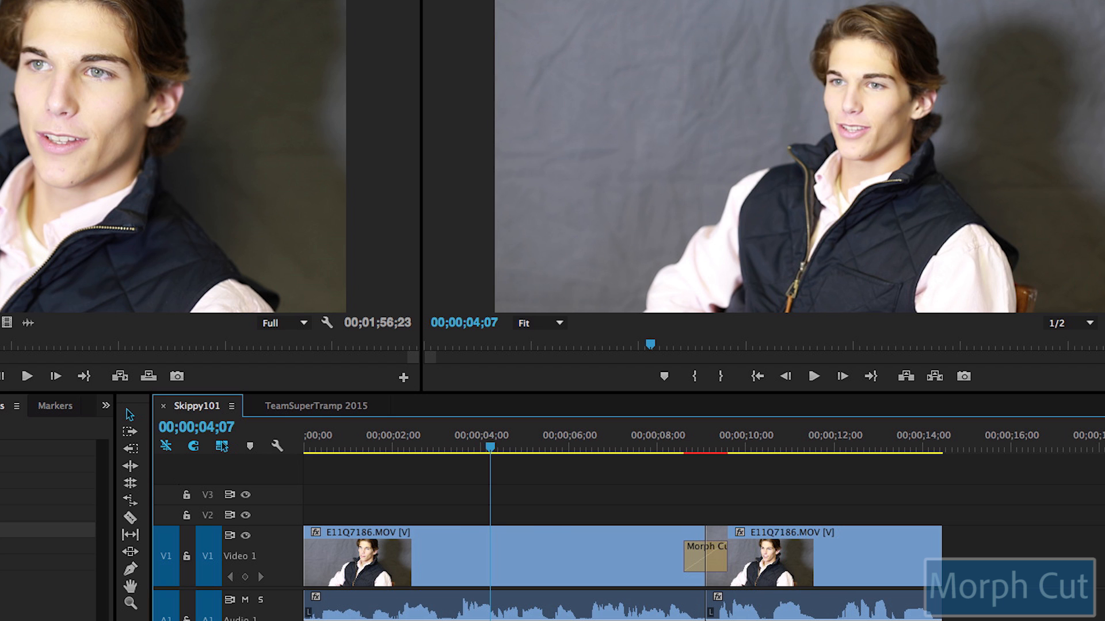
{"action": "key", "text": "super+shift+z"}
{"action": "key", "text": "super+shift+z"}
{"action": "key", "text": "super+shift+z"}
{"action": "key", "text": "super+shift+z"}
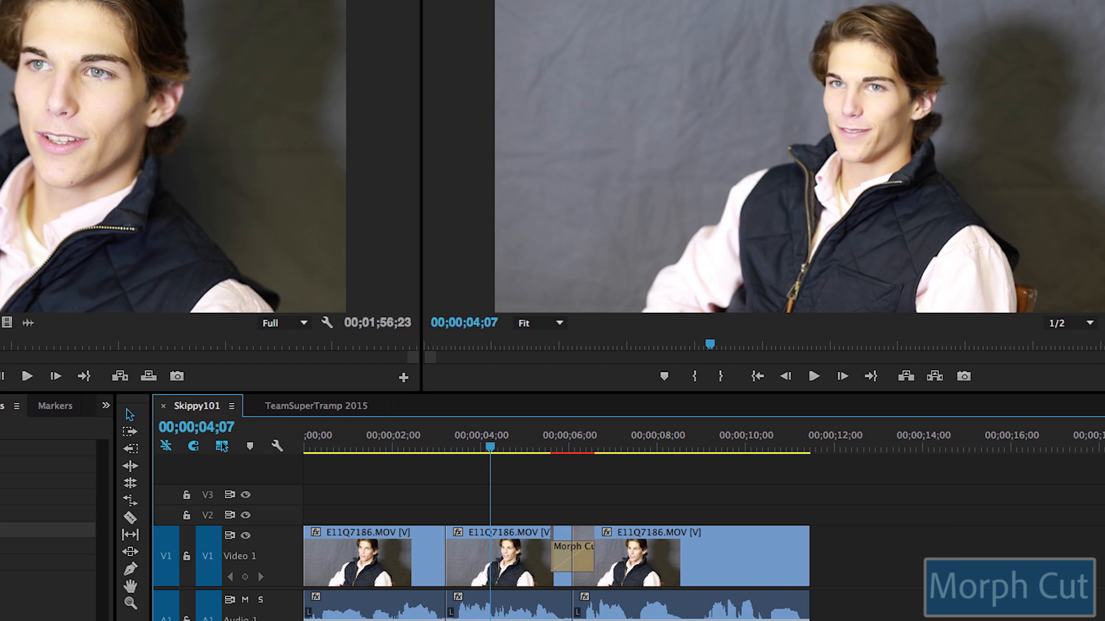
{"action": "left_click", "coordinate": [422, 444]}
{"action": "key", "text": "space"}
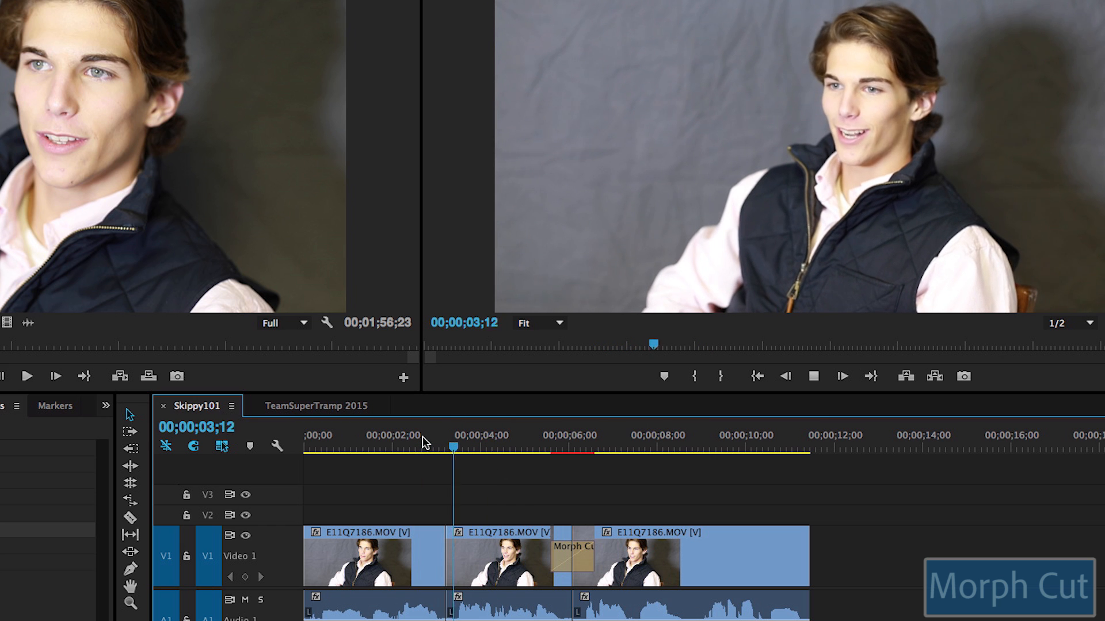
{"action": "left_click", "coordinate": [425, 443]}
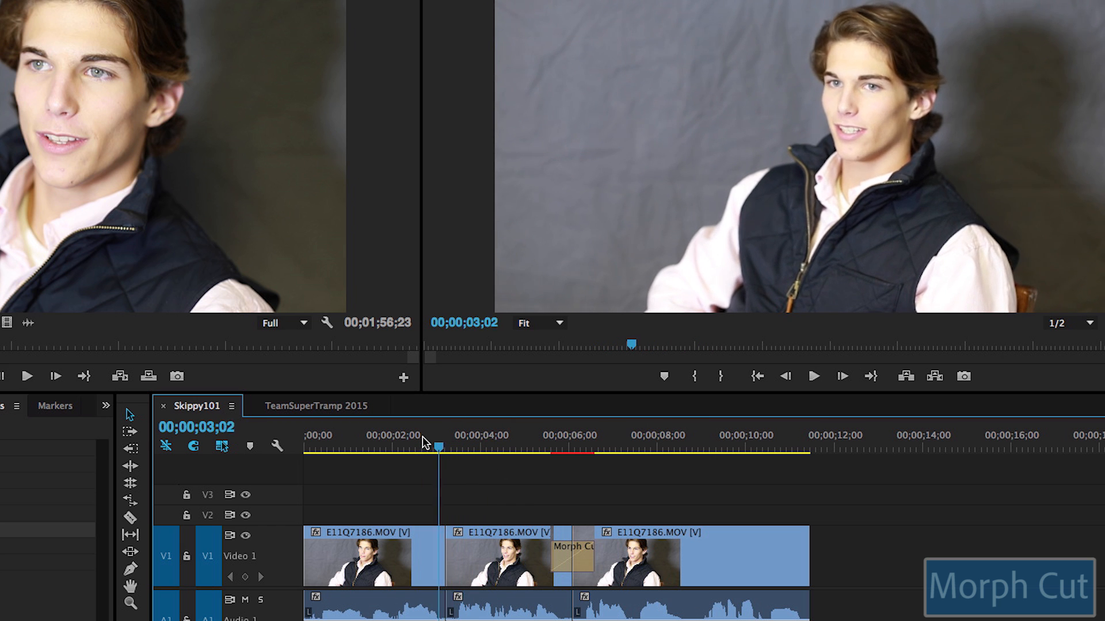
{"action": "key", "text": "space"}
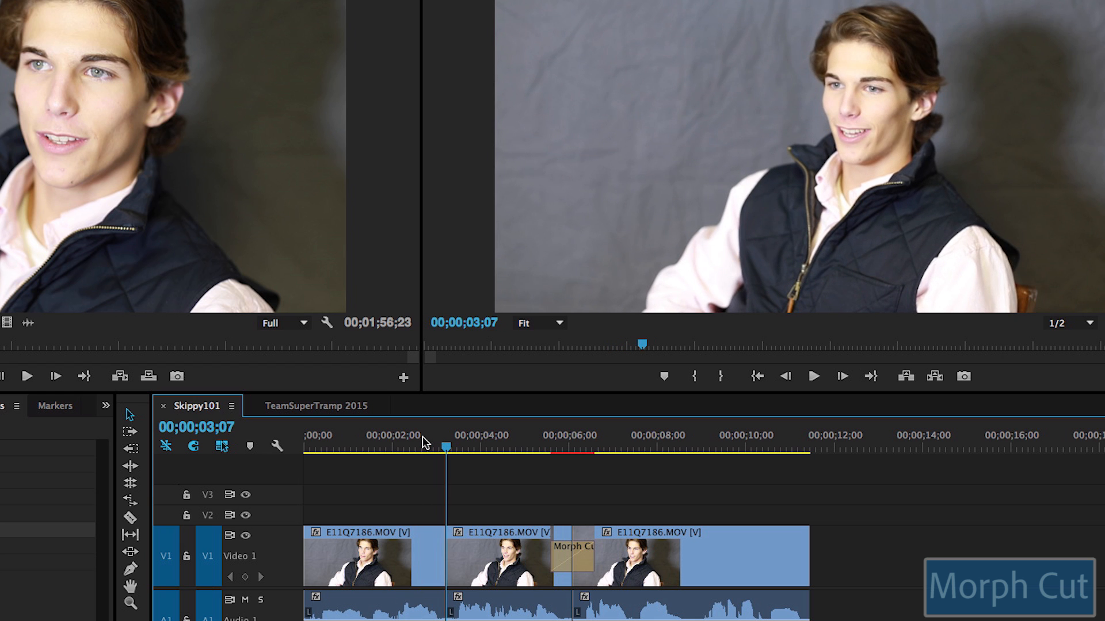
{"action": "key", "text": "Left"}
{"action": "key", "text": "Right"}
{"action": "key", "text": "Left"}
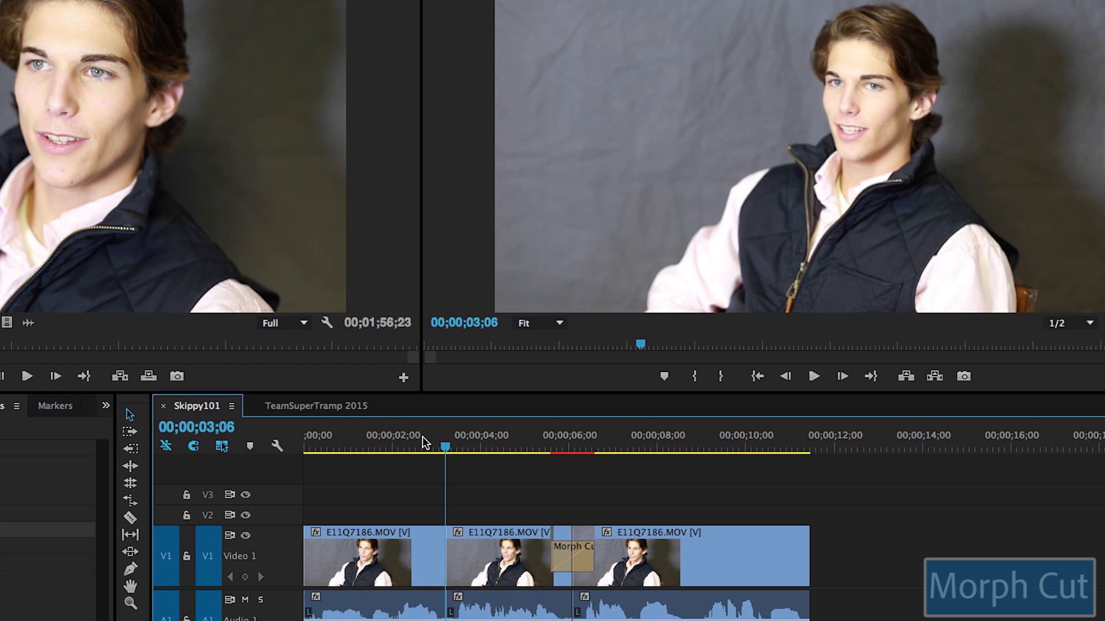
{"action": "key", "text": "Right"}
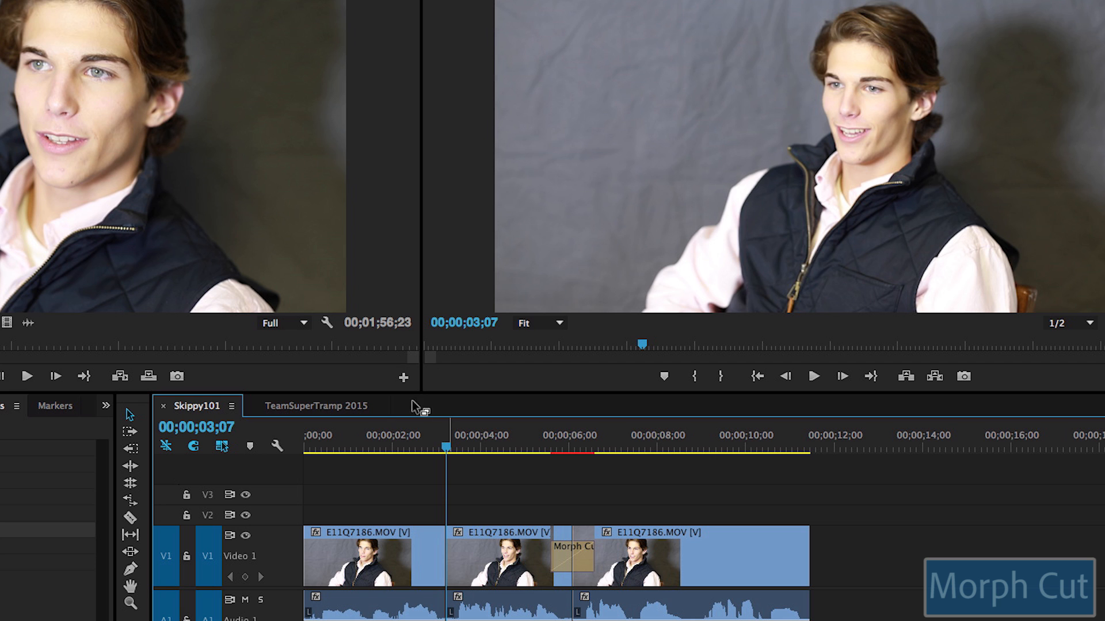
Step: Add a second Morph Cut at the V1 jump cut near 00;00;03, then play and frame-step through it
{"action": "left_click_drag", "start_coordinate": [58, 530], "coordinate": [449, 566]}
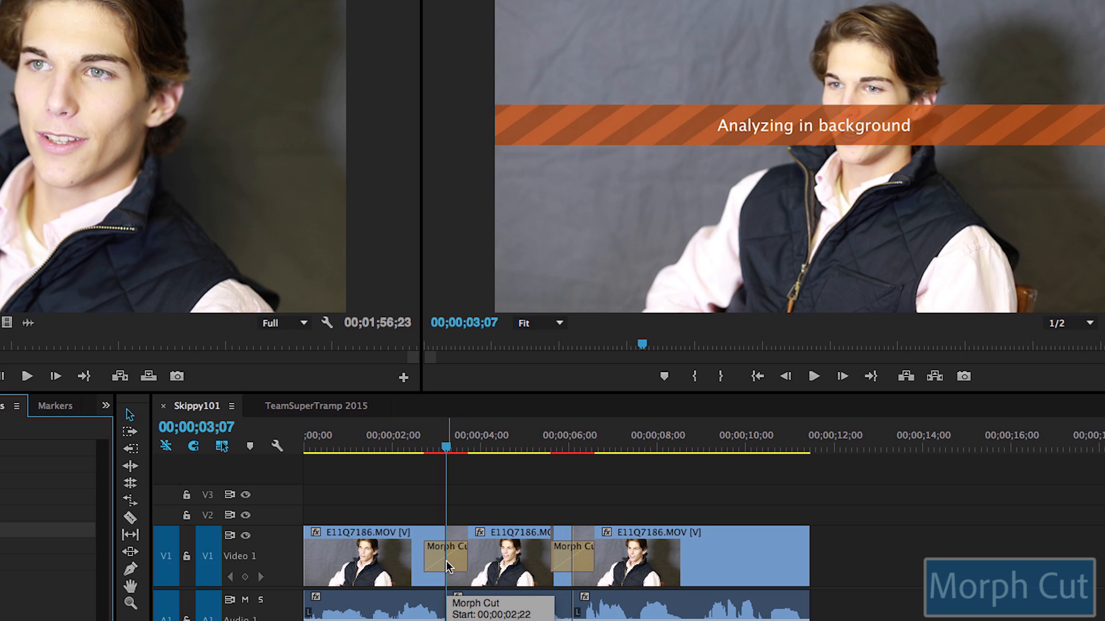
{"action": "left_click", "coordinate": [417, 445]}
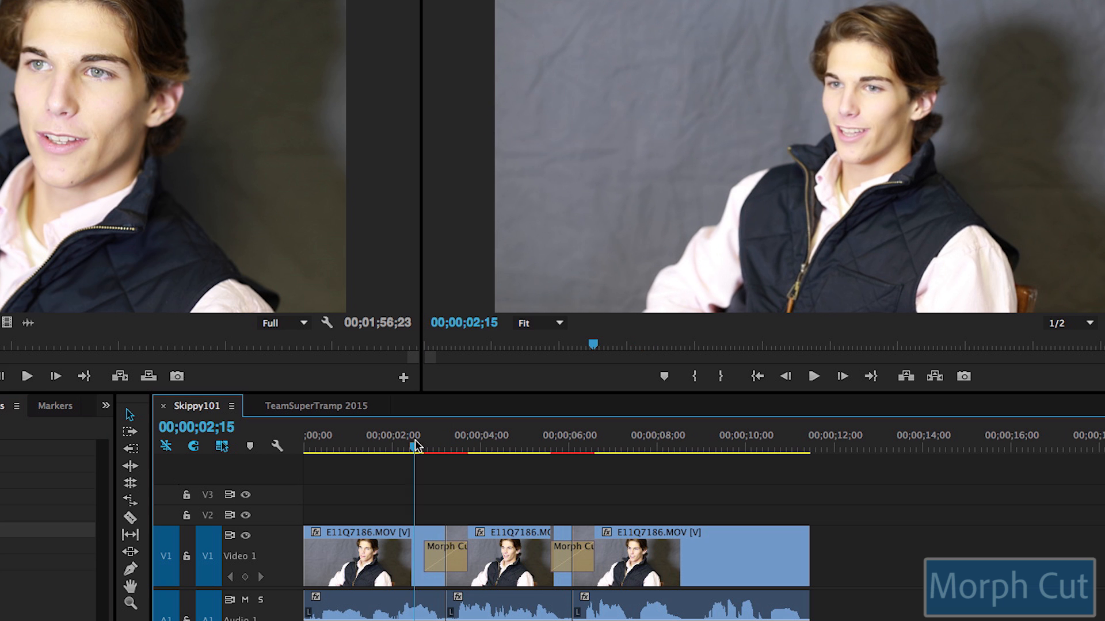
{"action": "left_click", "coordinate": [407, 444]}
{"action": "key", "text": "space"}
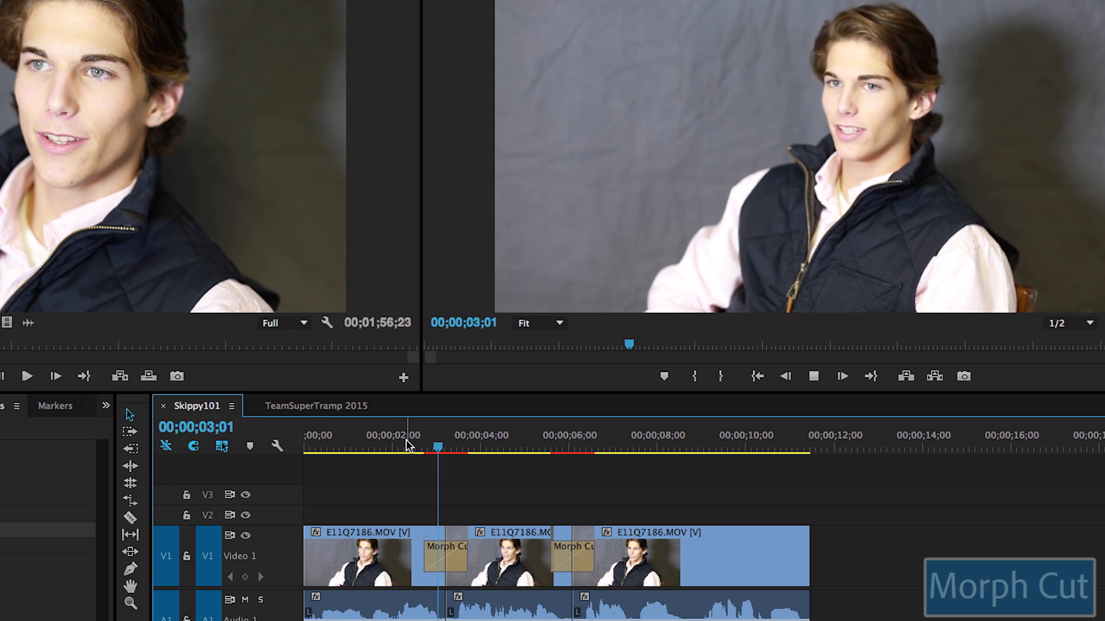
{"action": "key", "text": "space"}
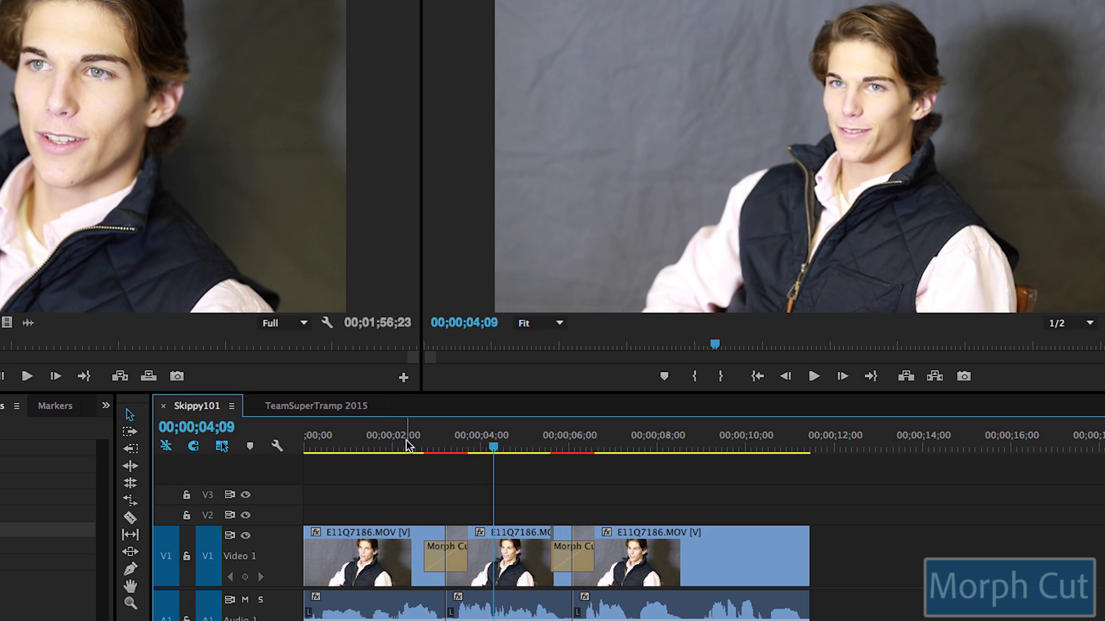
{"action": "left_click", "coordinate": [407, 444]}
{"action": "key", "text": "space"}
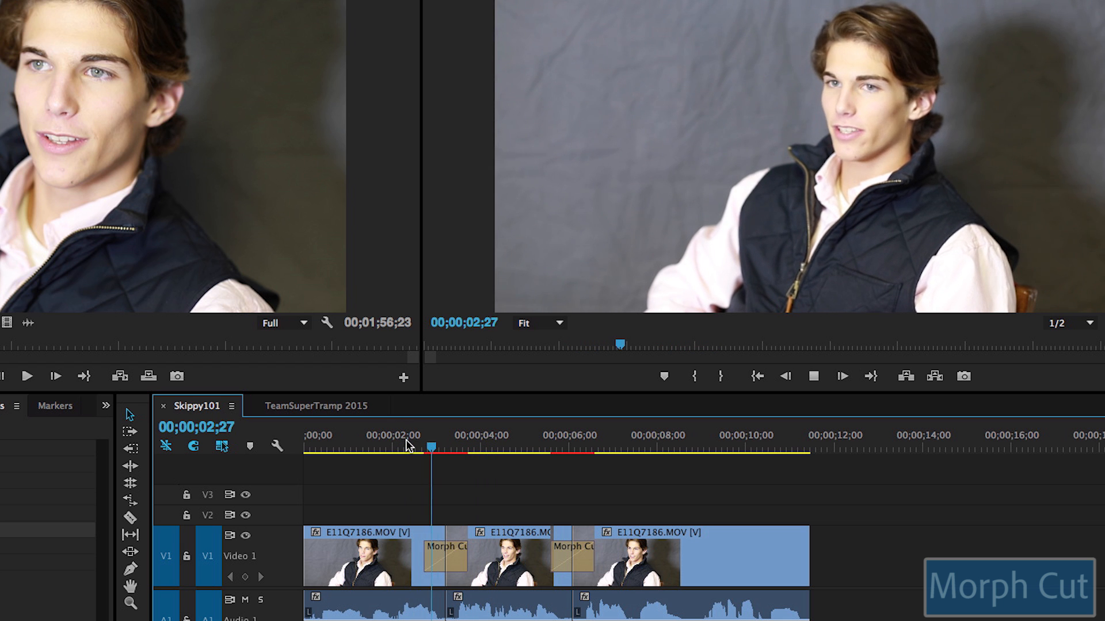
{"action": "key", "text": "space"}
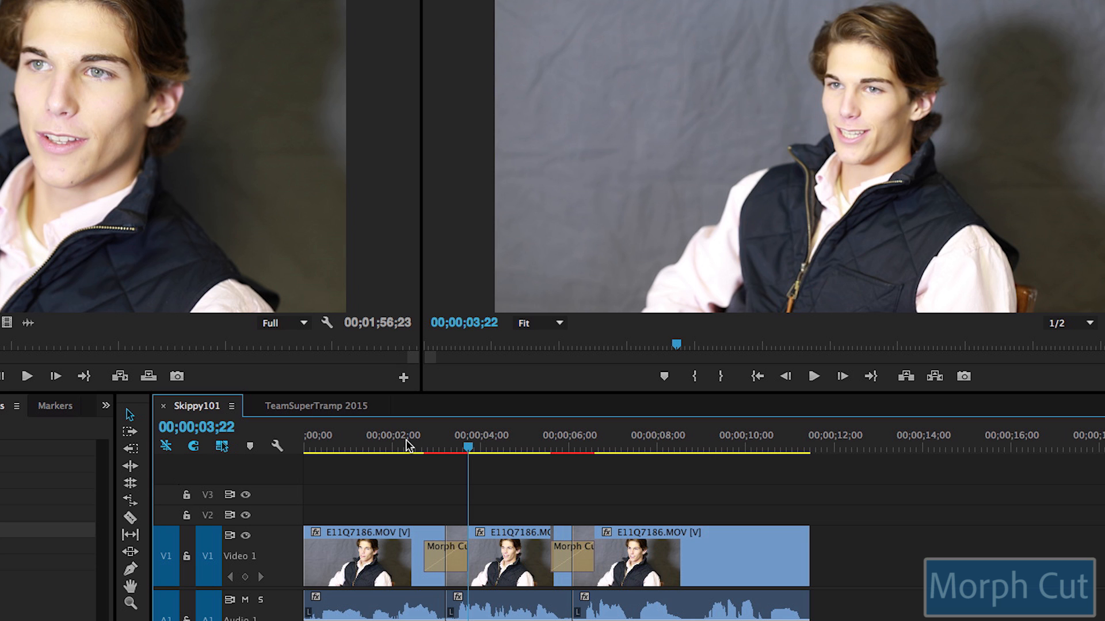
{"action": "key", "text": "Left"}
{"action": "key", "text": "Left"}
{"action": "key", "text": "Left"}
{"action": "key", "text": "Left"}
{"action": "key", "text": "Left"}
{"action": "key", "text": "Left"}
{"action": "key", "text": "Left"}
{"action": "key", "text": "Left"}
{"action": "key", "text": "Left"}
{"action": "key", "text": "Left"}
{"action": "key", "text": "Left"}
{"action": "key", "text": "Left"}
{"action": "key", "text": "Left"}
{"action": "key", "text": "Left"}
{"action": "key", "text": "Left"}
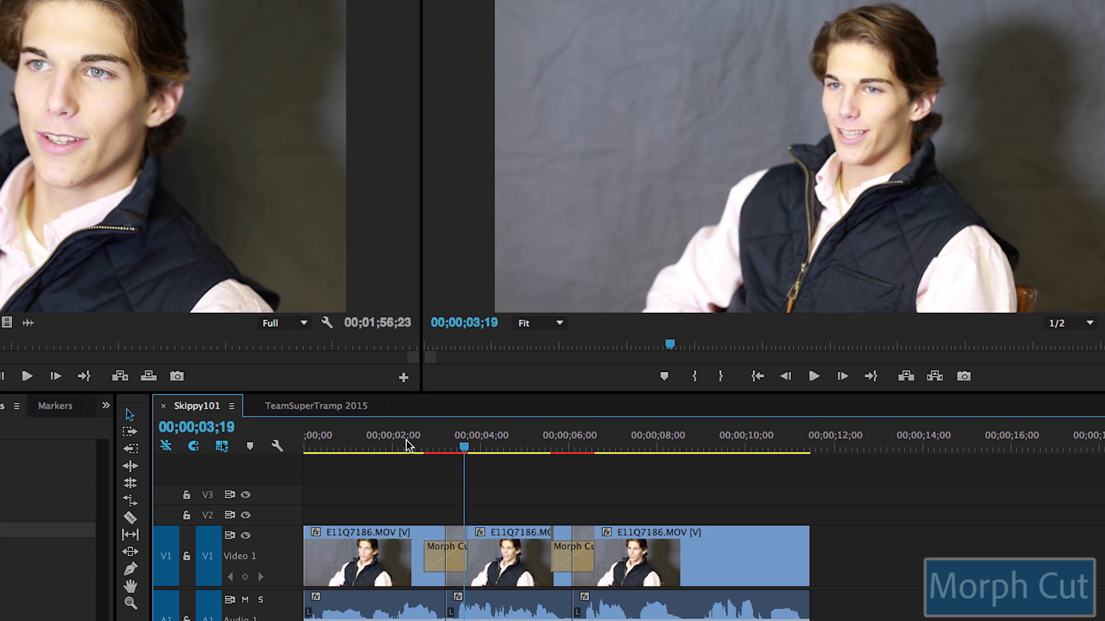
{"action": "key", "text": "Left"}
{"action": "key", "text": "Left"}
{"action": "key", "text": "Left"}
{"action": "key", "text": "Left"}
{"action": "key", "text": "Left"}
{"action": "key", "text": "Left"}
{"action": "key", "text": "Left"}
{"action": "key", "text": "Left"}
{"action": "key", "text": "Left"}
{"action": "key", "text": "Left"}
{"action": "key", "text": "Left"}
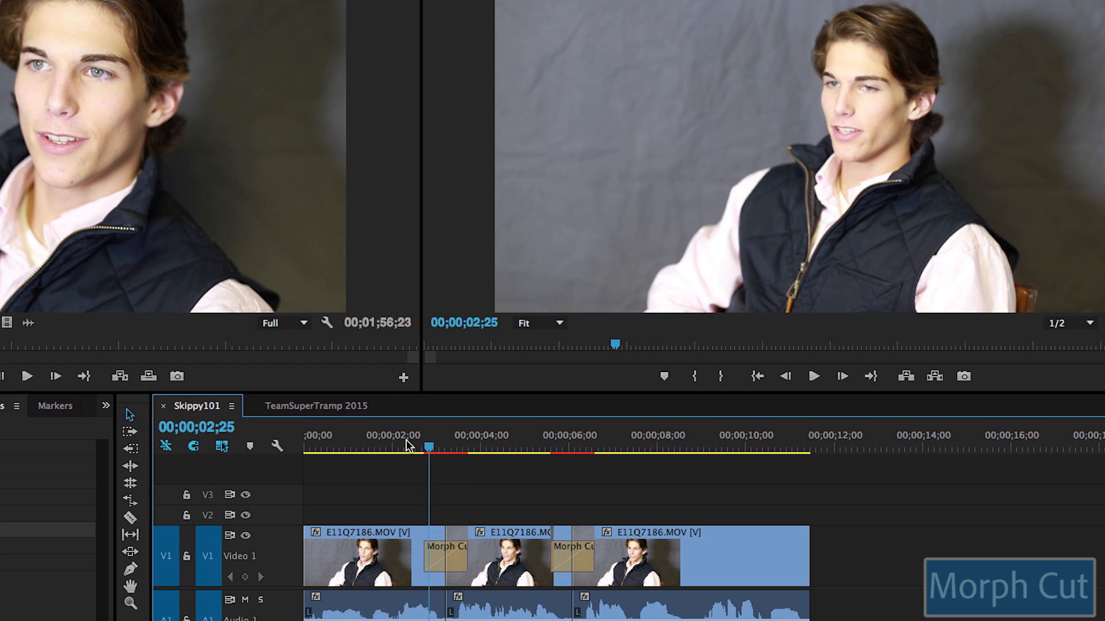
{"action": "key", "text": "Right"}
{"action": "key", "text": "Right"}
{"action": "key", "text": "Right"}
{"action": "key", "text": "Right"}
{"action": "key", "text": "Right"}
{"action": "key", "text": "Right"}
{"action": "key", "text": "Right"}
{"action": "key", "text": "Right"}
{"action": "key", "text": "Right"}
{"action": "key", "text": "Right"}
{"action": "key", "text": "Right"}
{"action": "key", "text": "Right"}
{"action": "key", "text": "Right"}
{"action": "key", "text": "Right"}
{"action": "key", "text": "Right"}
{"action": "key", "text": "Right"}
{"action": "key", "text": "Right"}
{"action": "key", "text": "Right"}
{"action": "key", "text": "Right"}
{"action": "key", "text": "Right"}
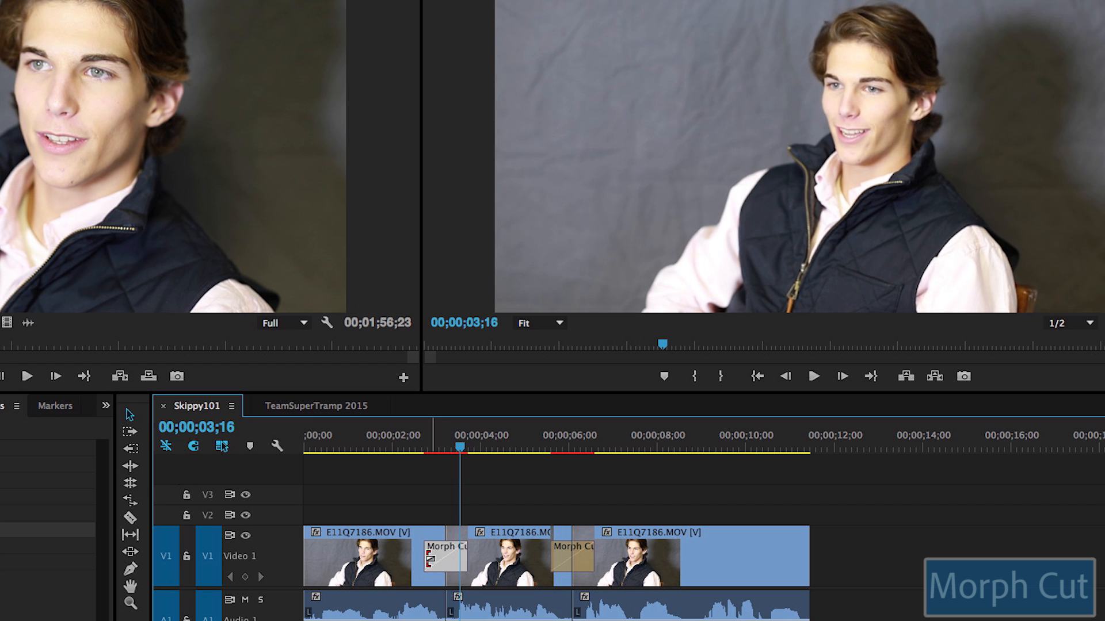
Step: Trim the first Morph Cut, delete it to leave a plain cut, and step across that edit
{"action": "left_click_drag", "start_coordinate": [430, 556], "coordinate": [439, 556]}
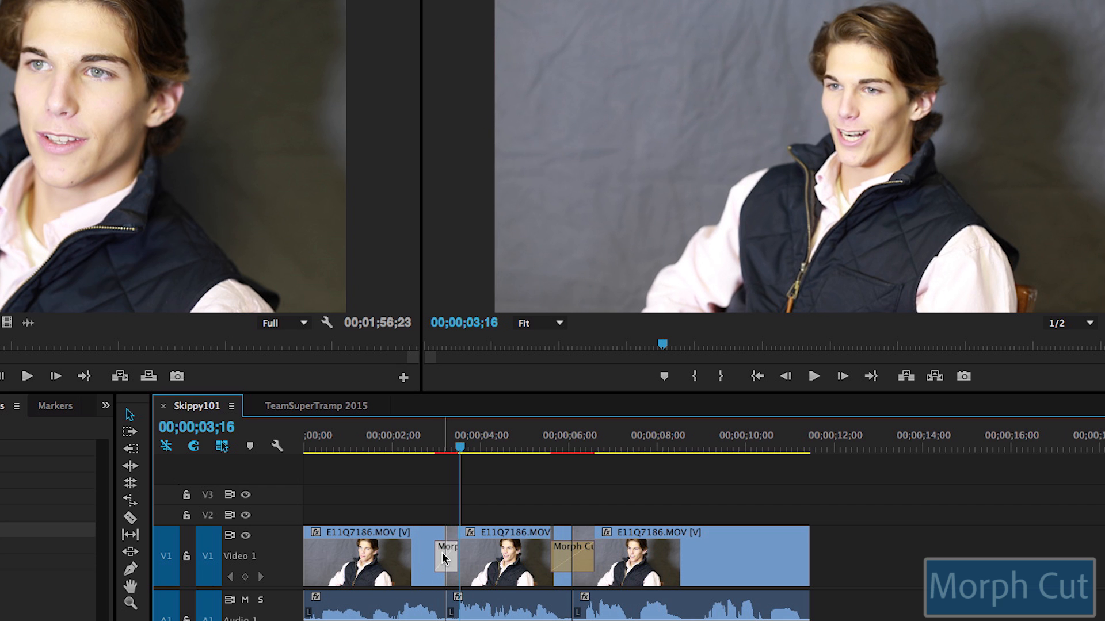
{"action": "key", "text": "Delete"}
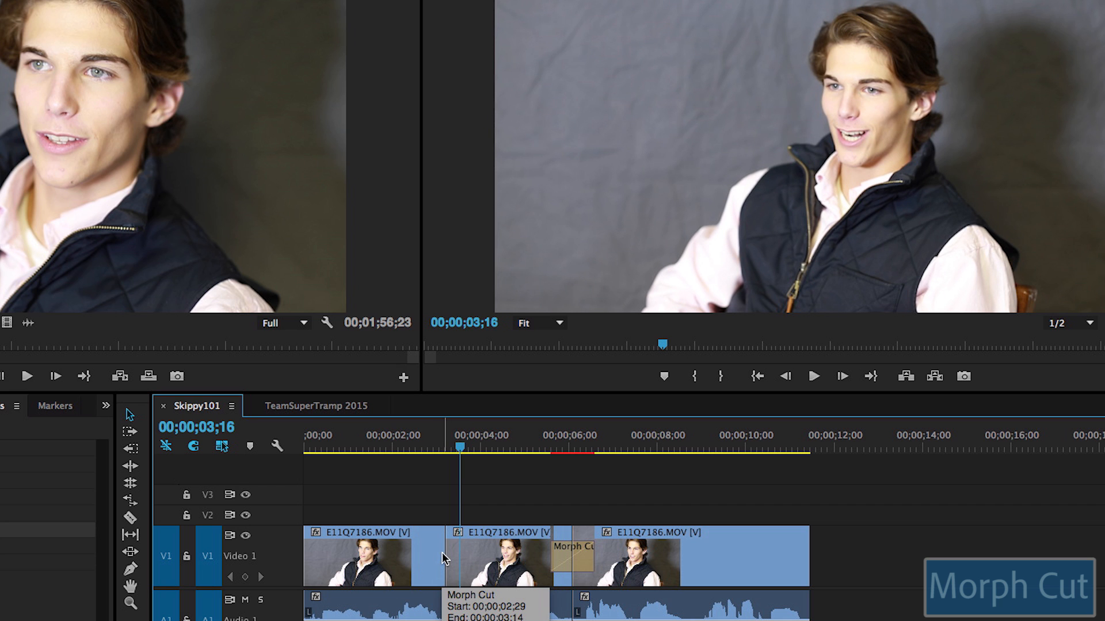
{"action": "key", "text": "Left"}
{"action": "key", "text": "Left"}
{"action": "key", "text": "Left"}
{"action": "key", "text": "Left"}
{"action": "key", "text": "Left"}
{"action": "key", "text": "Left"}
{"action": "key", "text": "Left"}
{"action": "key", "text": "Left"}
{"action": "key", "text": "Left"}
{"action": "key", "text": "Left"}
{"action": "key", "text": "Left"}
{"action": "key", "text": "Left"}
{"action": "key", "text": "Left"}
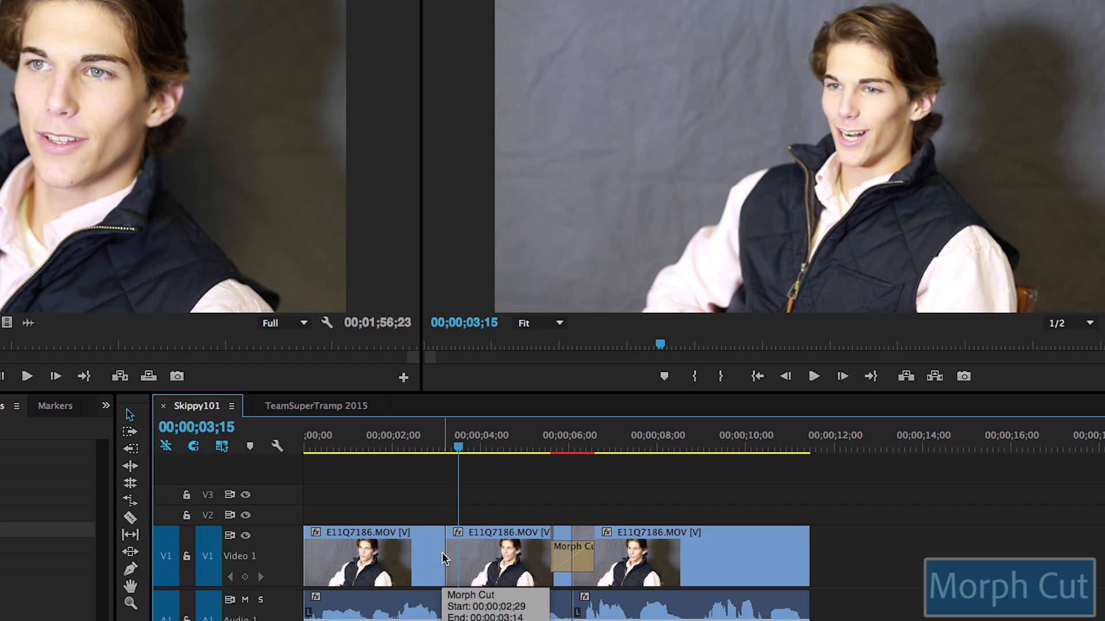
{"action": "key", "text": "Right"}
{"action": "key", "text": "Right"}
{"action": "key", "text": "Right"}
{"action": "key", "text": "Right"}
{"action": "key", "text": "Right"}
{"action": "key", "text": "Right"}
{"action": "key", "text": "Right"}
{"action": "key", "text": "Right"}
{"action": "key", "text": "Right"}
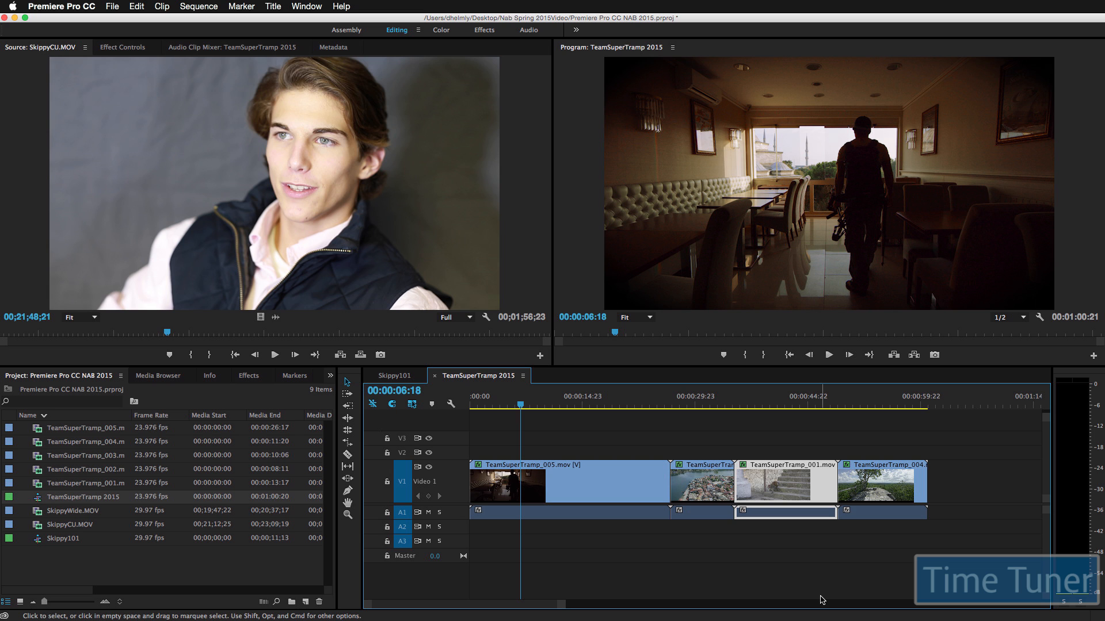
Step: Open Export Media settings for the TeamSuperTramp 2015 sequence
{"action": "left_click", "coordinate": [112, 7]}
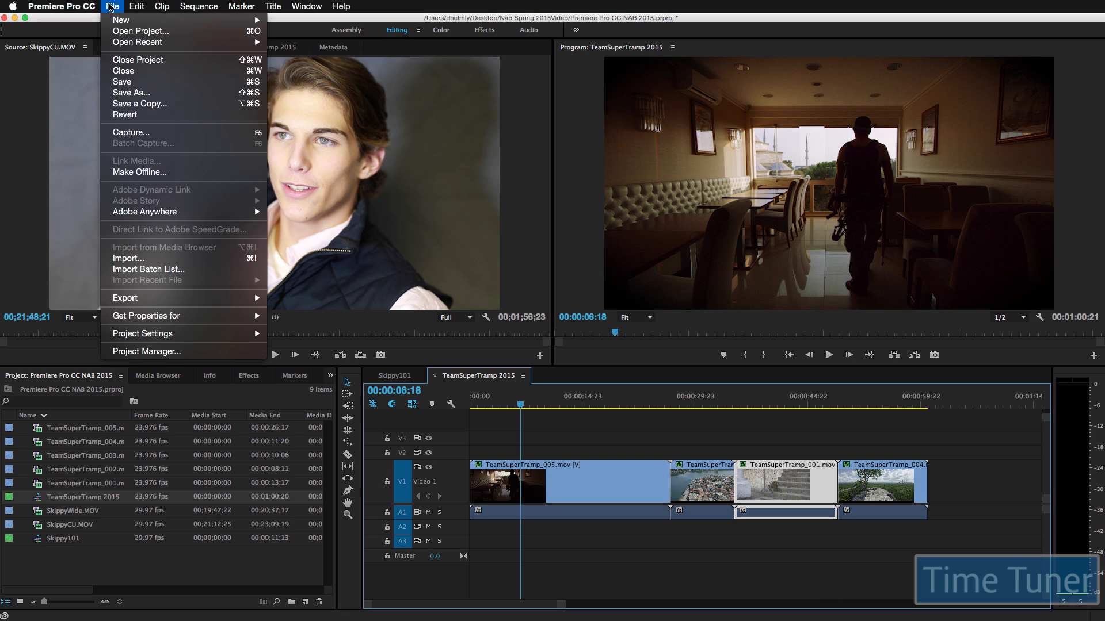
{"action": "mouse_move", "coordinate": [236, 300]}
{"action": "left_click", "coordinate": [293, 298]}
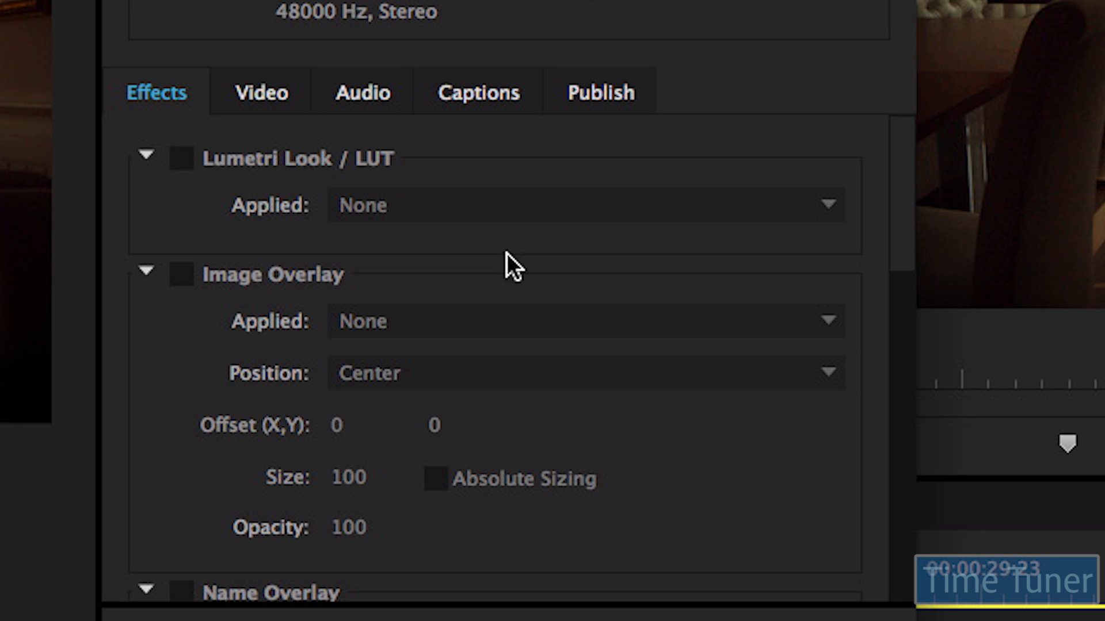
{"action": "left_click_drag", "start_coordinate": [905, 214], "coordinate": [916, 575]}
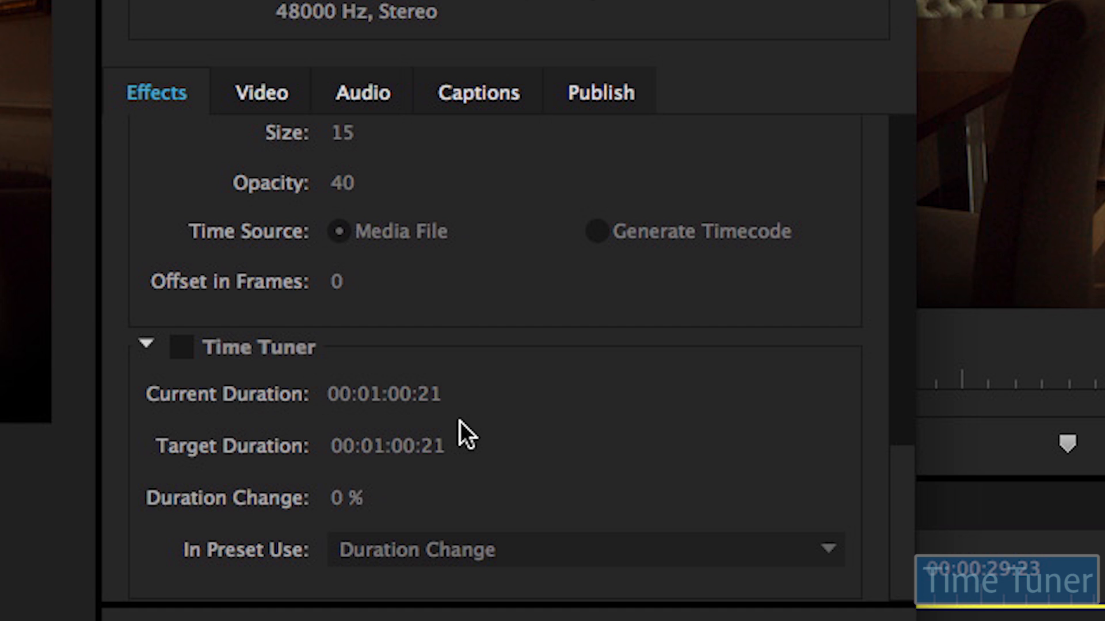
Step: Enable Time Tuner with a 00:00:56:14 target duration and set In Preset Use to Target Duration
{"action": "left_click", "coordinate": [188, 345]}
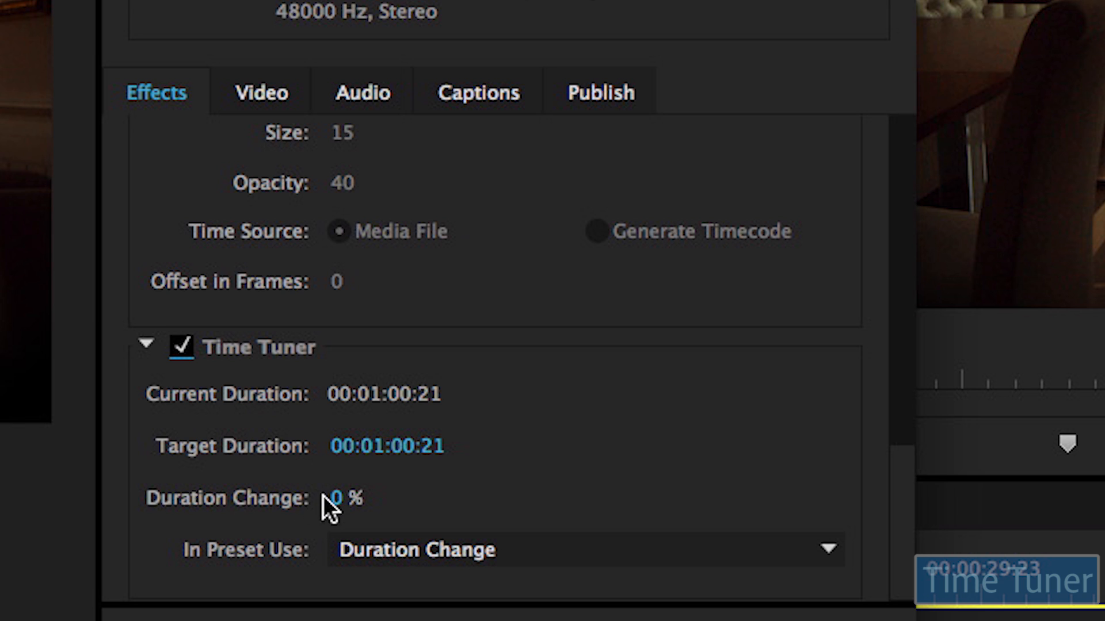
{"action": "mouse_move", "coordinate": [337, 498]}
{"action": "left_mouse_down"}
{"action": "mouse_move", "coordinate": [381, 498]}
{"action": "mouse_move", "coordinate": [340, 496]}
{"action": "left_mouse_up"}
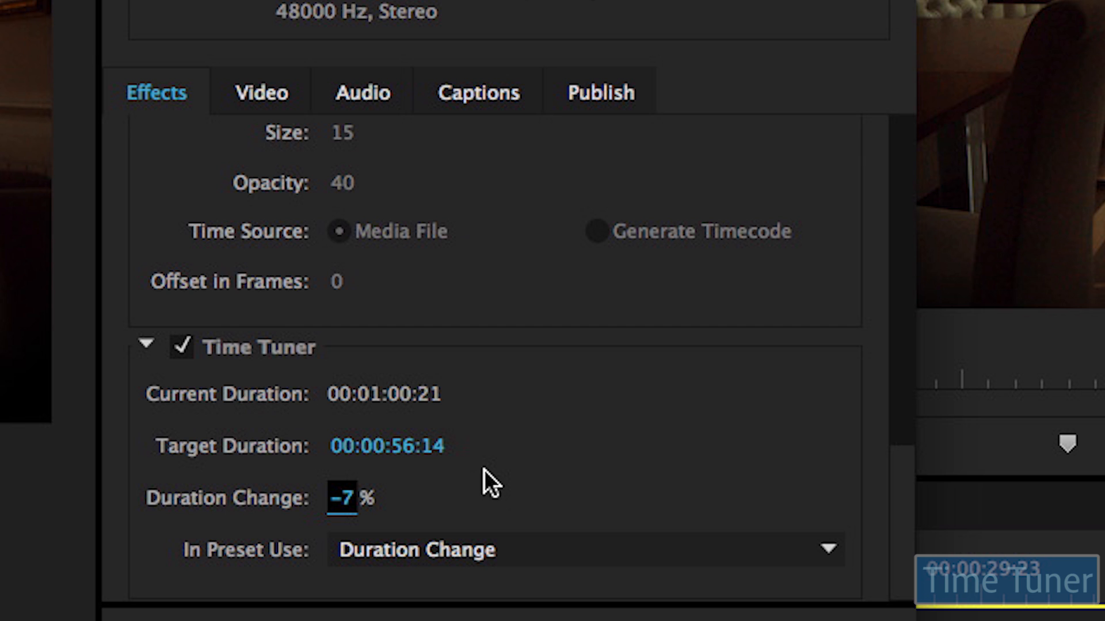
{"action": "left_click", "coordinate": [577, 549]}
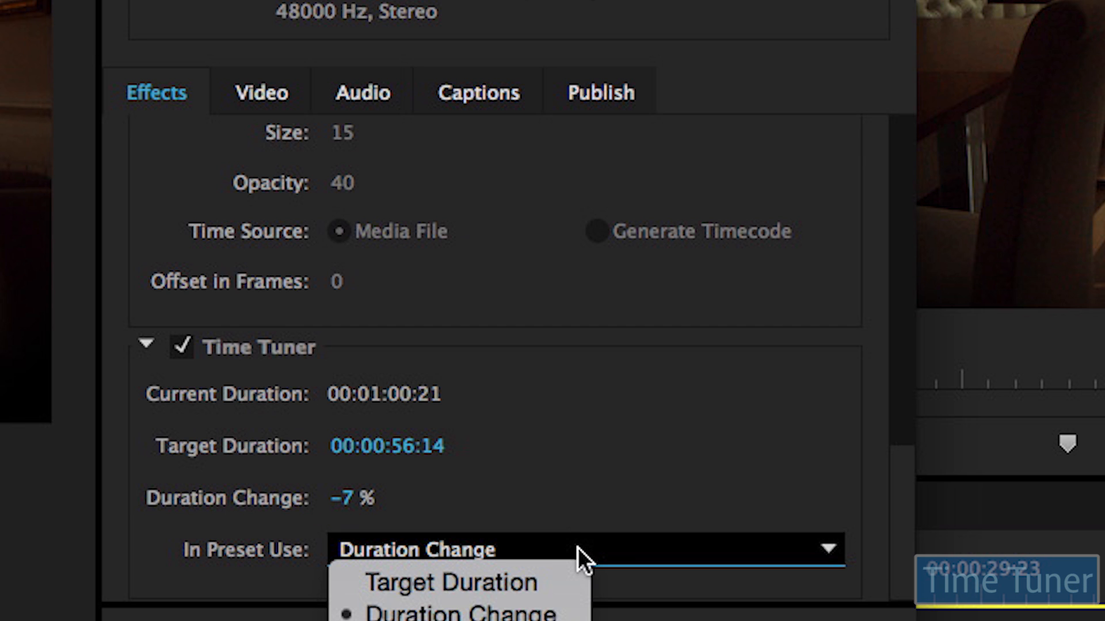
{"action": "left_click", "coordinate": [550, 587]}
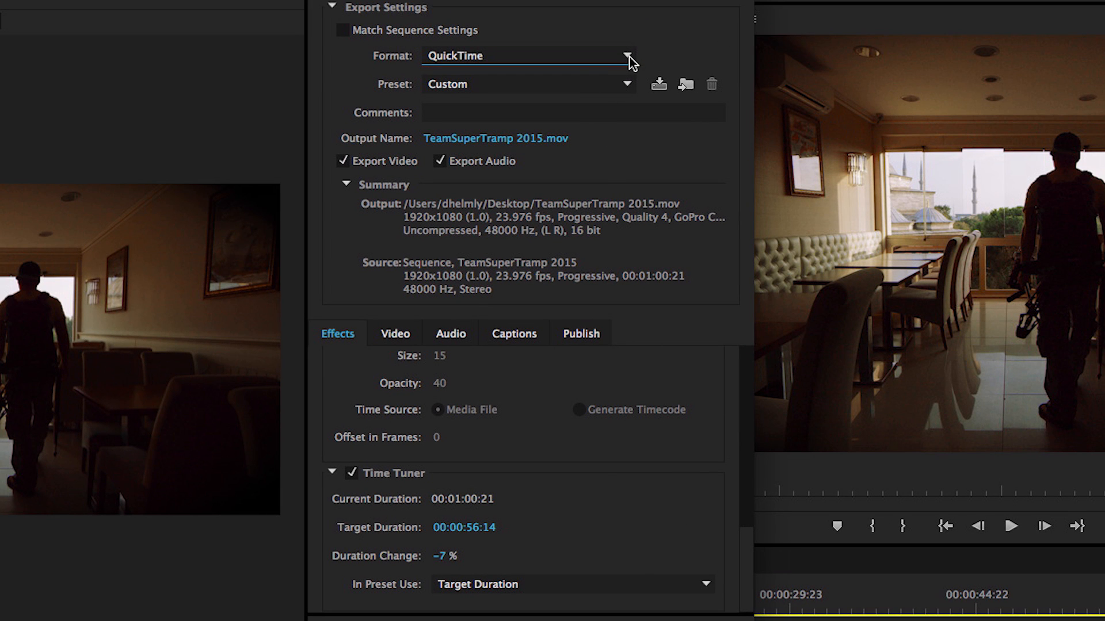
Step: Try JPEG 2000 MXF OP1a with the RGB 4:4:4 12-bit BP5 preset, then set Format to WebM
{"action": "left_click", "coordinate": [628, 56]}
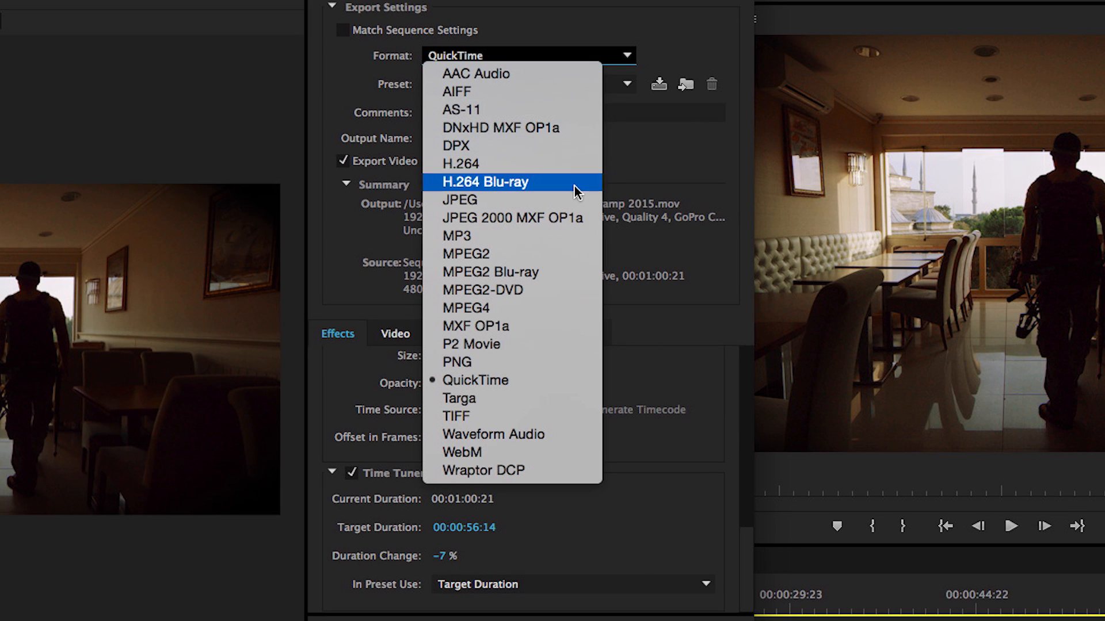
{"action": "left_click", "coordinate": [574, 222]}
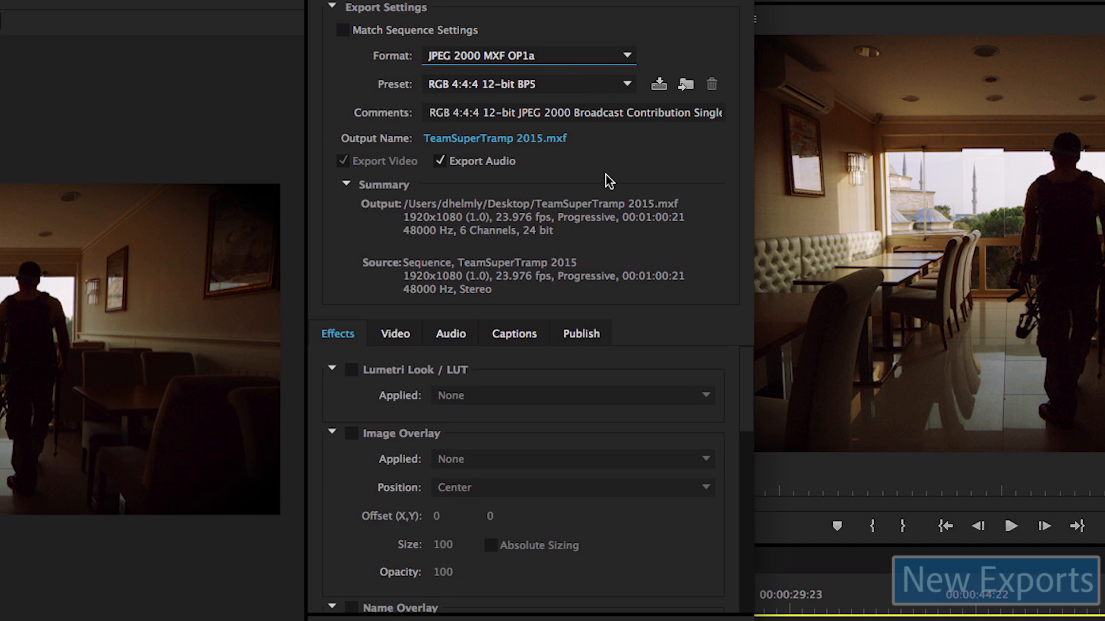
{"action": "left_click", "coordinate": [627, 85]}
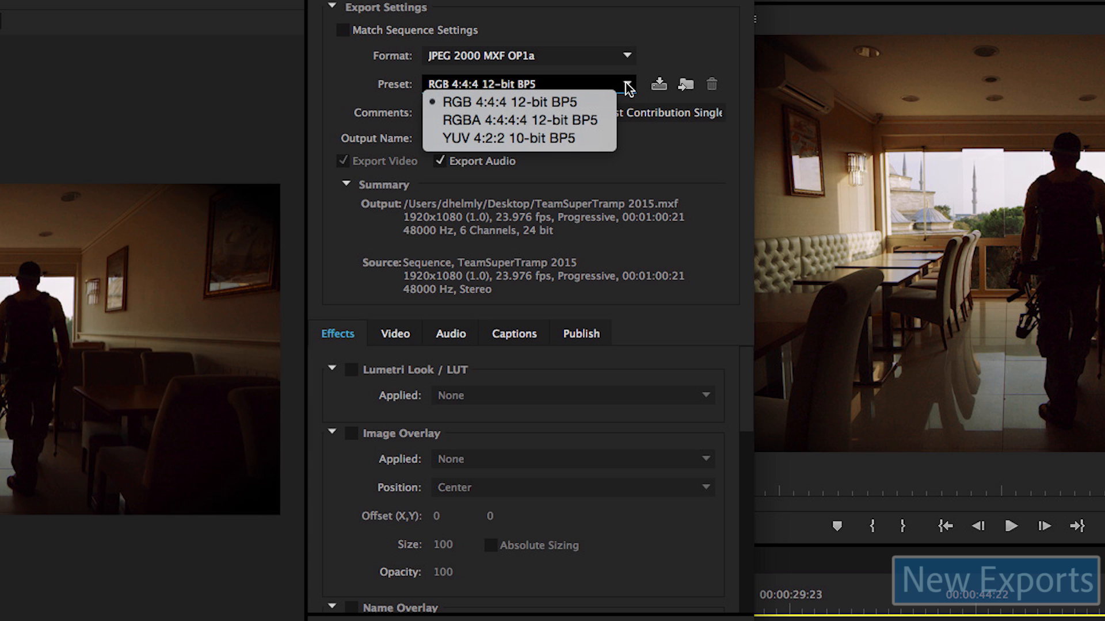
{"action": "left_click", "coordinate": [645, 146]}
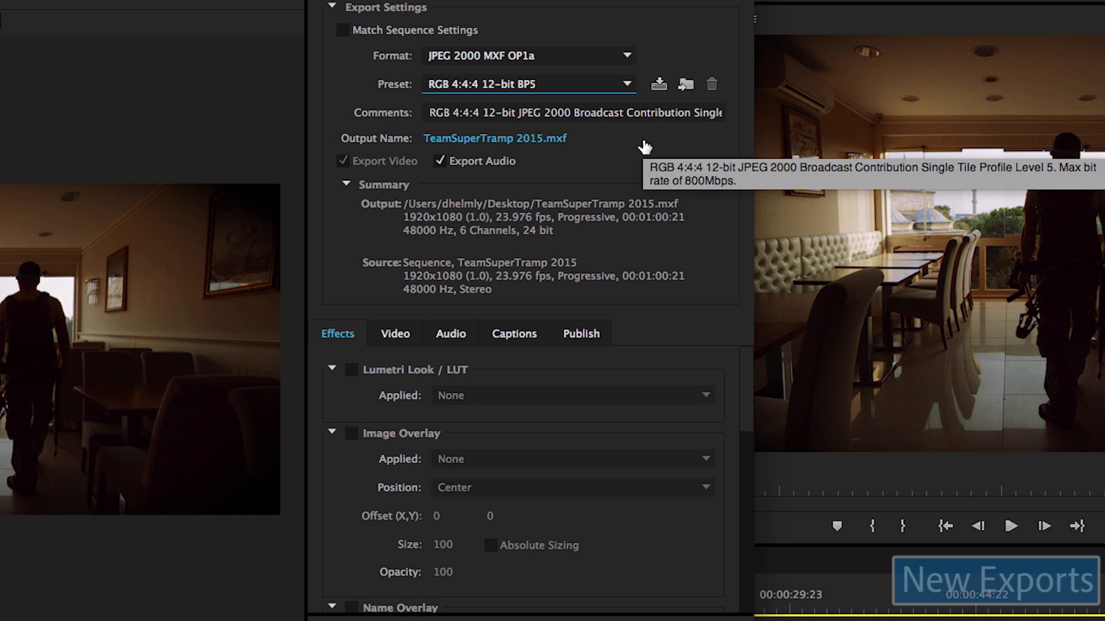
{"action": "left_click", "coordinate": [625, 57]}
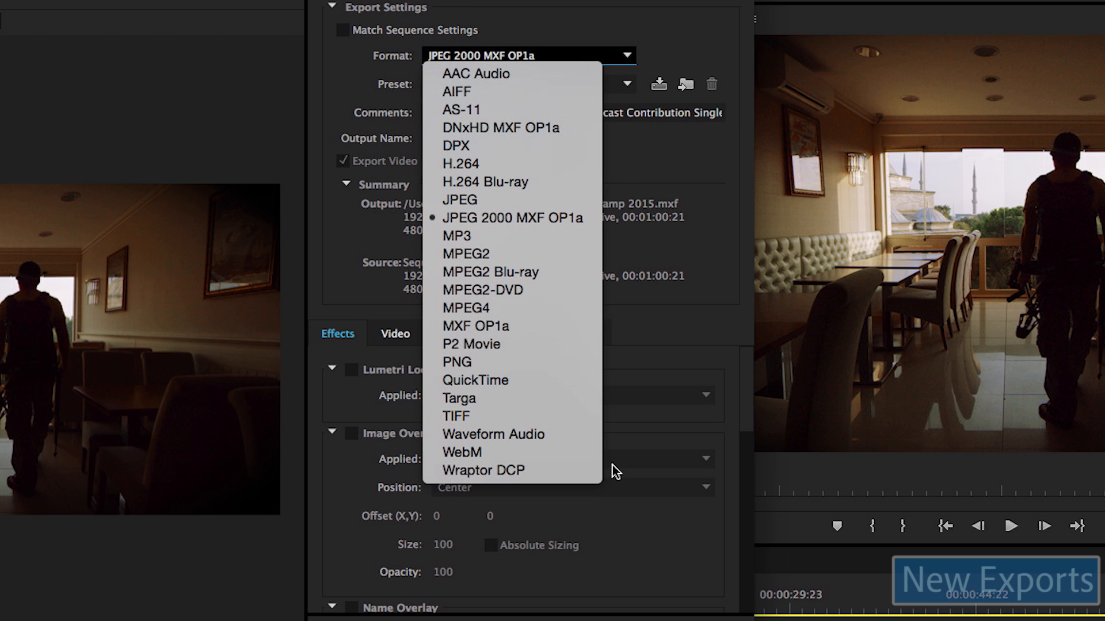
{"action": "left_click", "coordinate": [562, 451]}
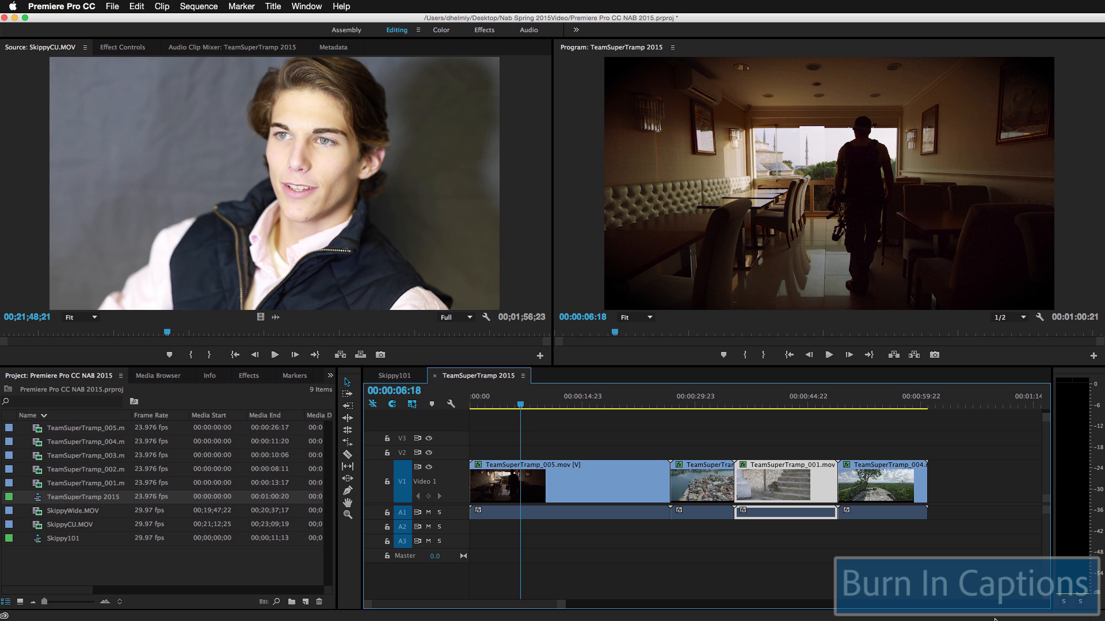
Step: Create a new Captions item using the CEA-708 standard
{"action": "left_click", "coordinate": [87, 7]}
{"action": "mouse_move", "coordinate": [109, 7]}
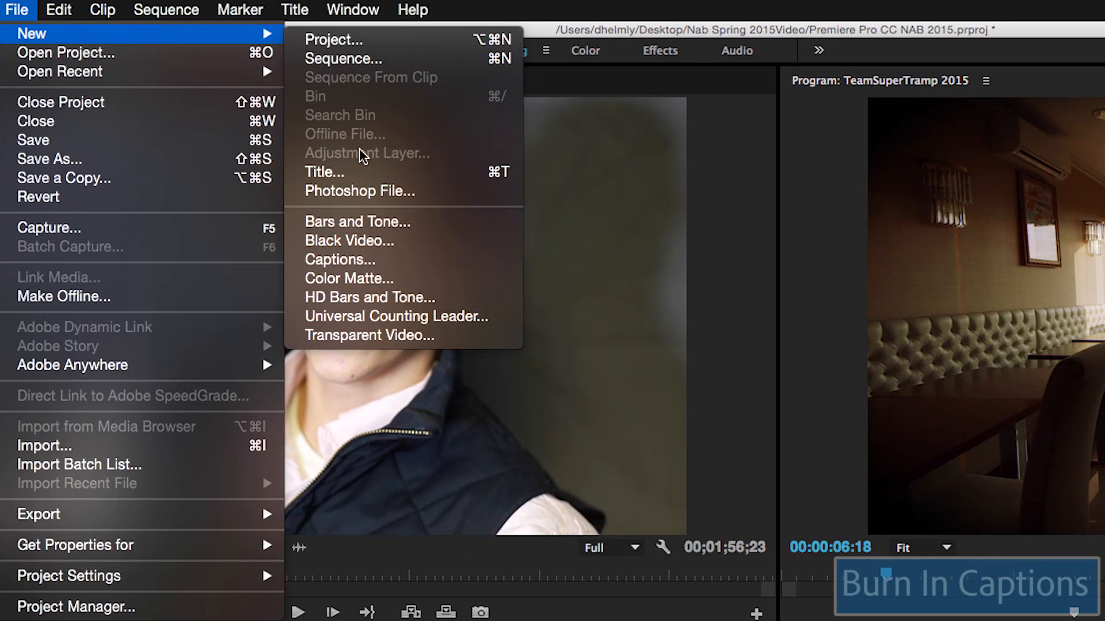
{"action": "left_click", "coordinate": [306, 147]}
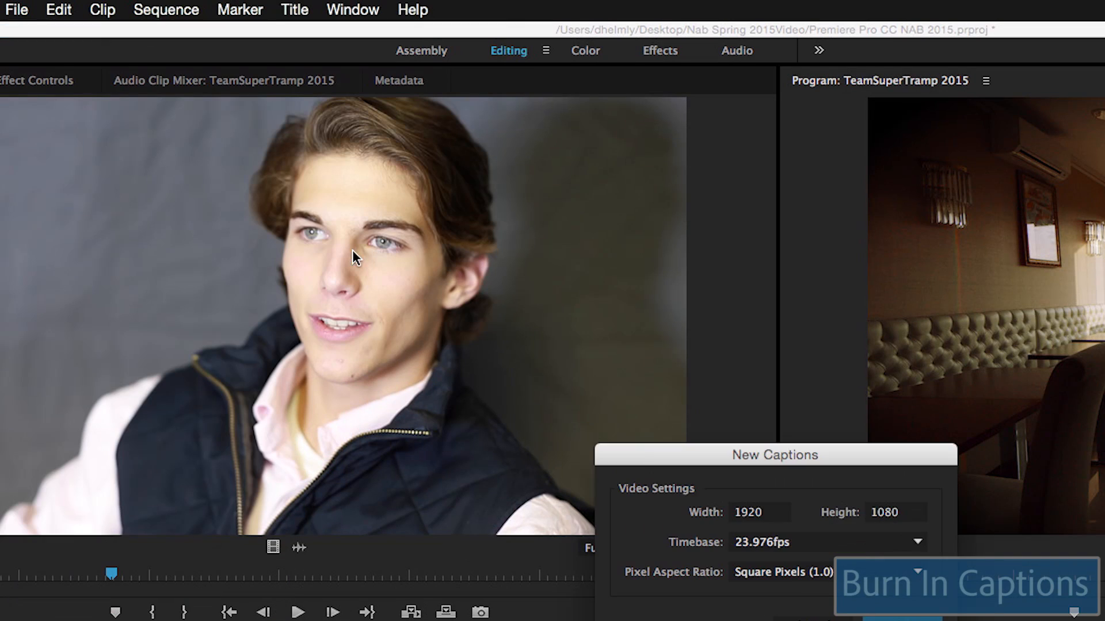
{"action": "key", "text": "Return"}
{"action": "left_click", "coordinate": [814, 531]}
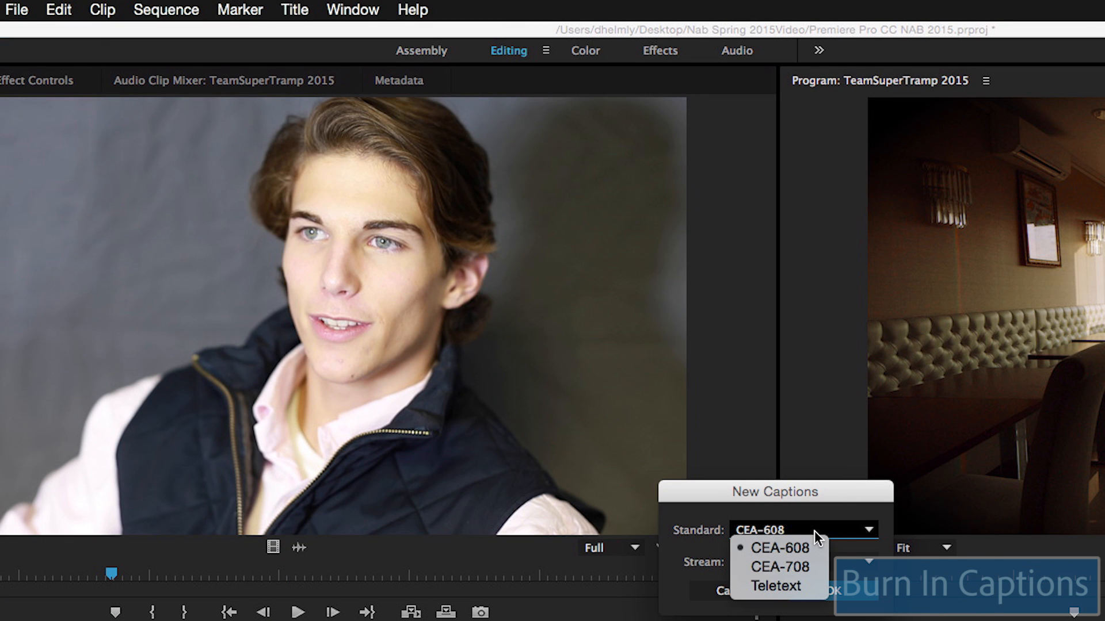
{"action": "left_click", "coordinate": [807, 567]}
{"action": "left_click", "coordinate": [828, 588]}
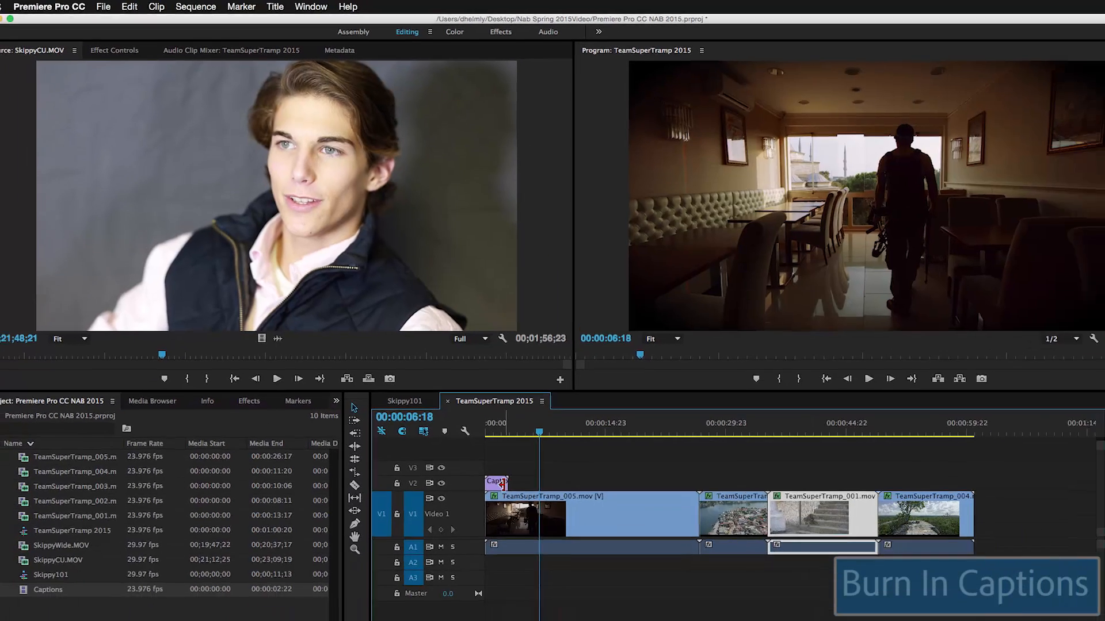
Step: Place the Captions item on V2 and replace its placeholder with a line about walking to the window
{"action": "left_click_drag", "start_coordinate": [60, 552], "coordinate": [518, 455]}
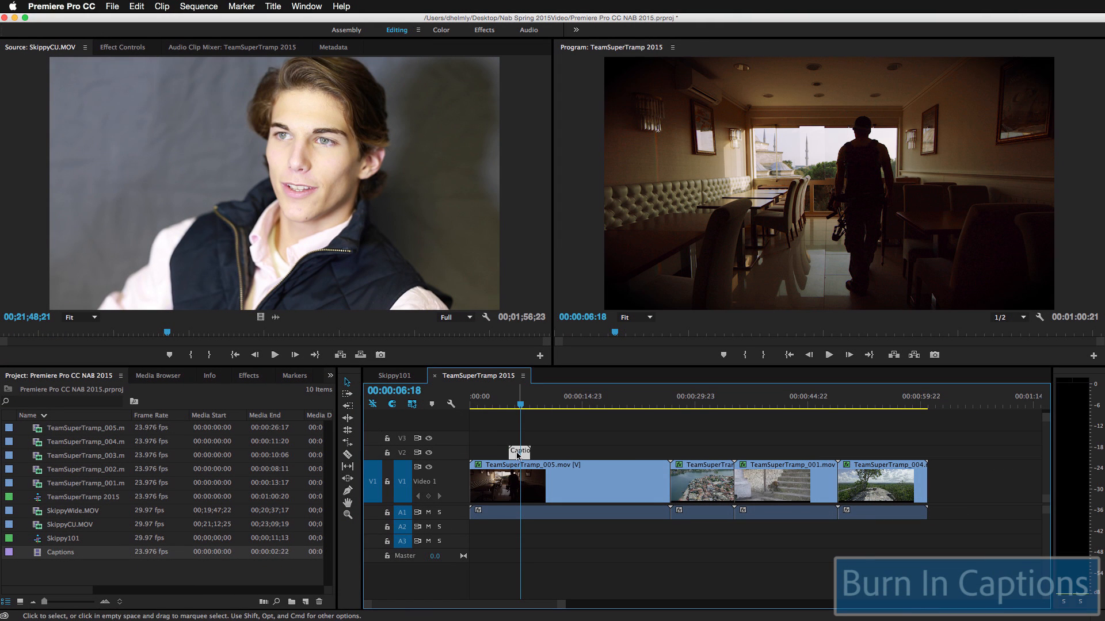
{"action": "double_click", "coordinate": [42, 556]}
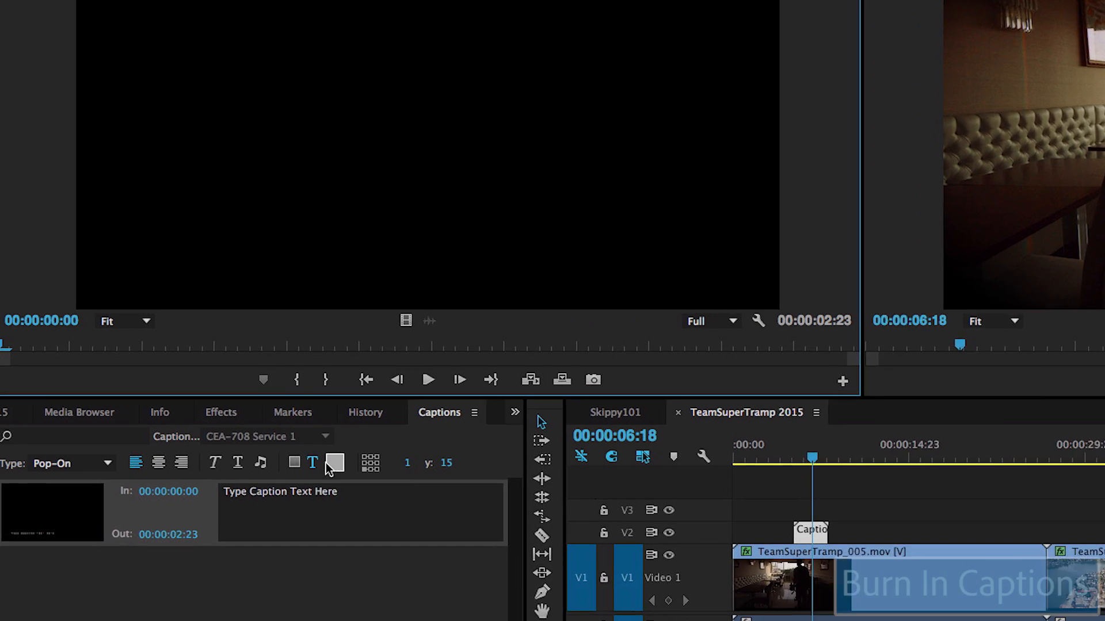
{"action": "triple_click", "coordinate": [372, 524]}
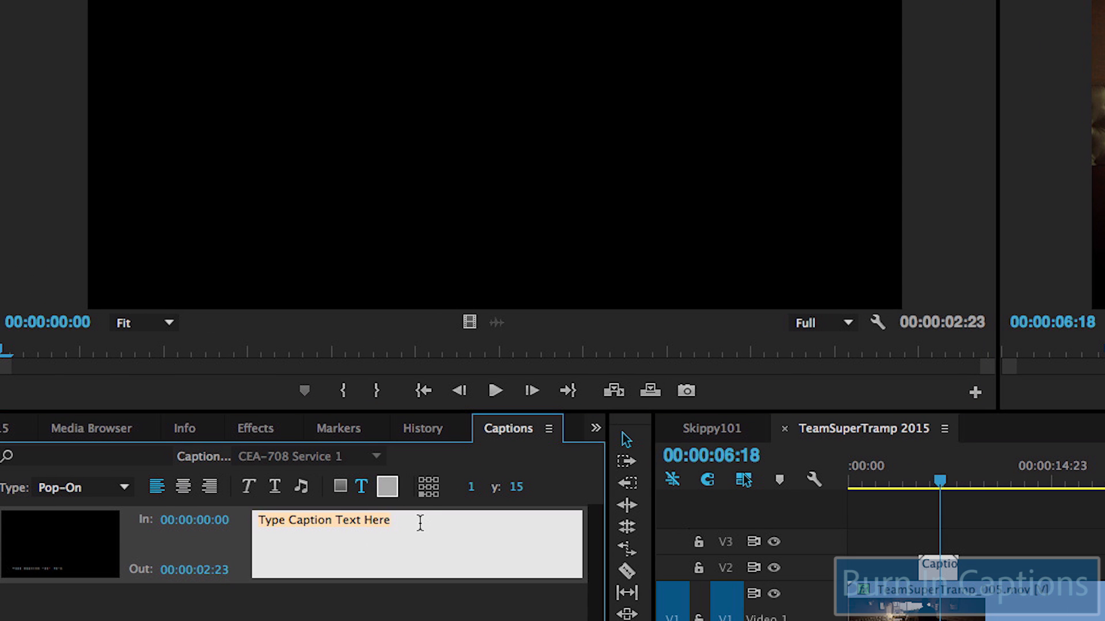
{"action": "type", "text": "Devin walks to Window"}
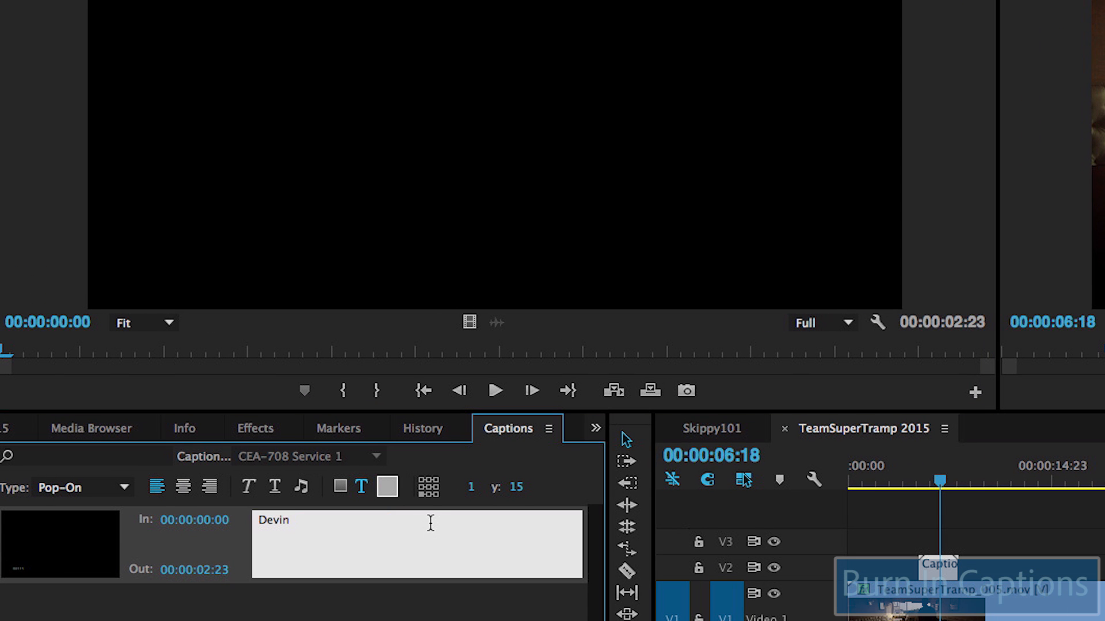
{"action": "key", "text": "Return"}
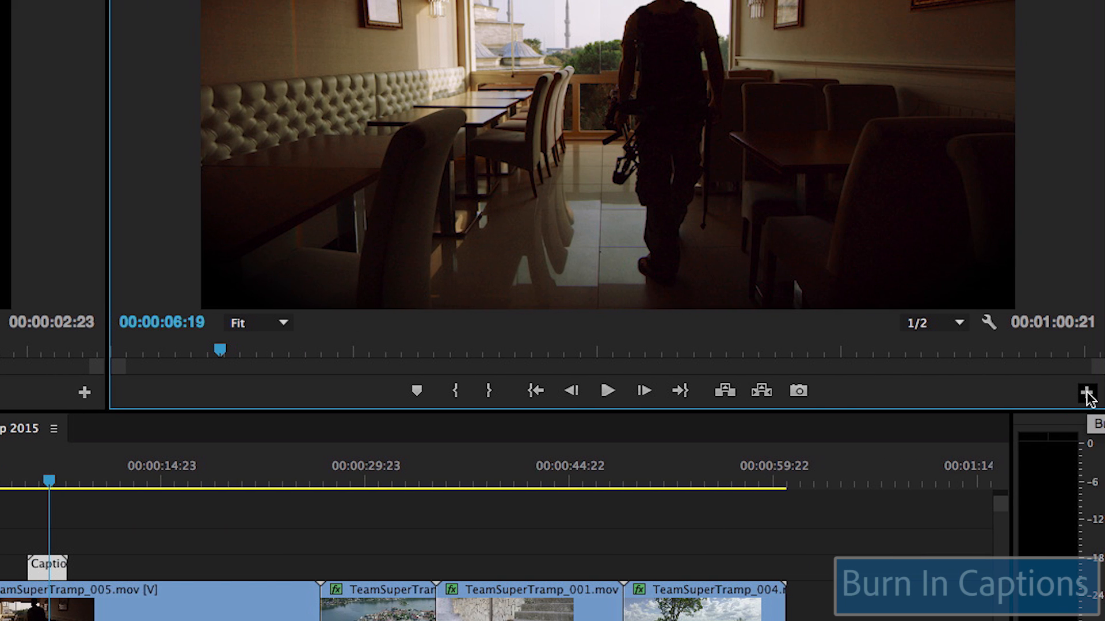
Step: Add the Captions Display button to the Program monitor controls and turn it on
{"action": "left_click", "coordinate": [1087, 392]}
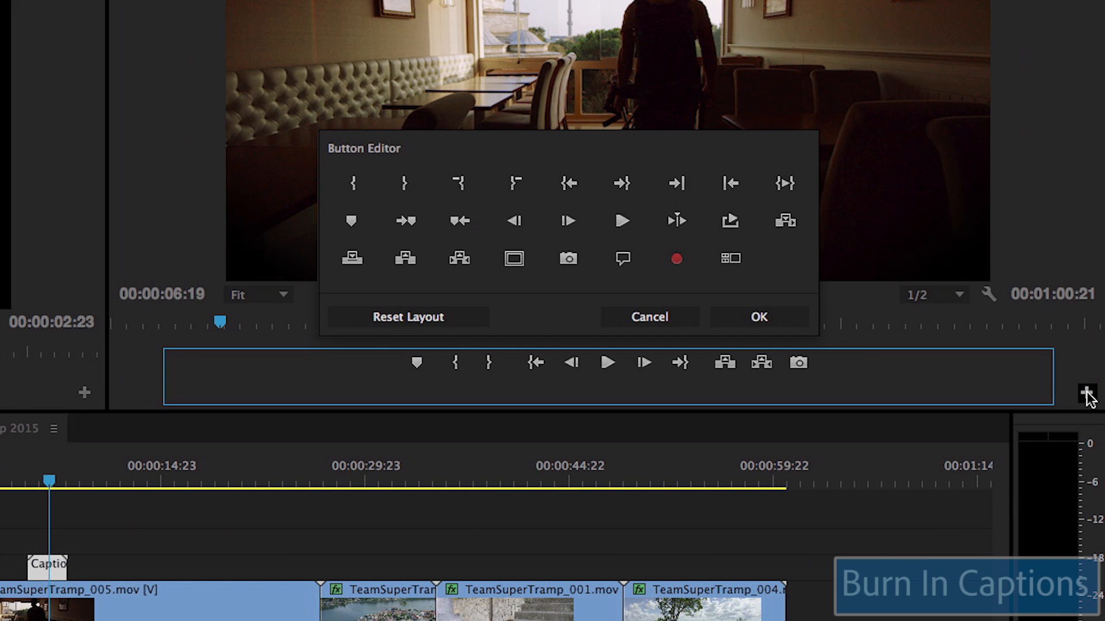
{"action": "left_click_drag", "start_coordinate": [623, 259], "coordinate": [837, 364]}
{"action": "left_click", "coordinate": [759, 317]}
{"action": "left_click", "coordinate": [835, 390]}
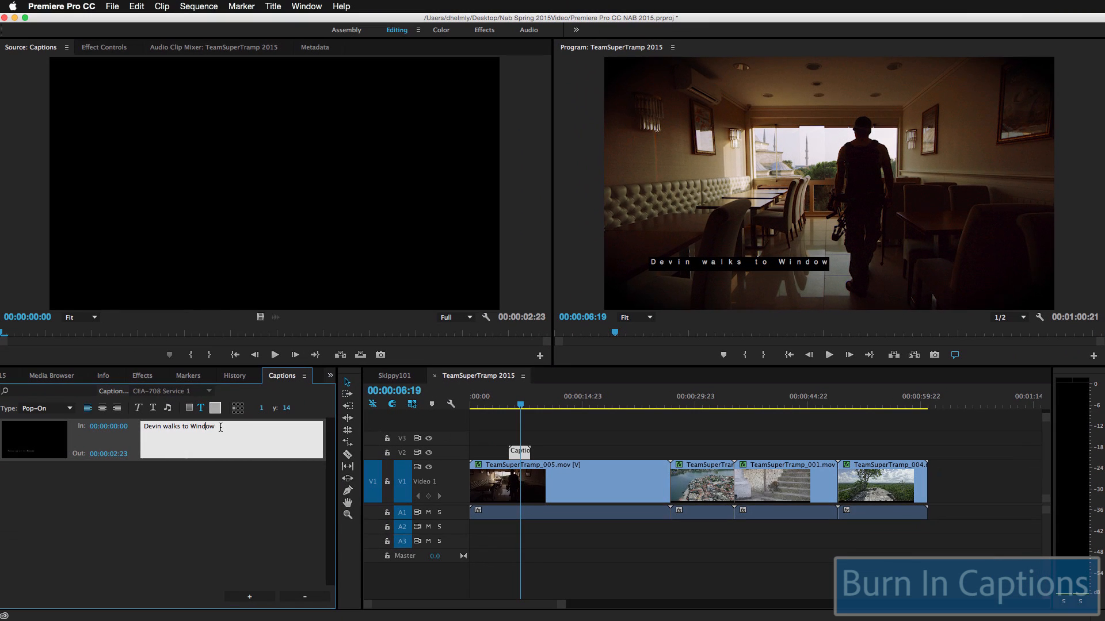
Step: Set the caption's Background Color to transparent
{"action": "left_click", "coordinate": [189, 409]}
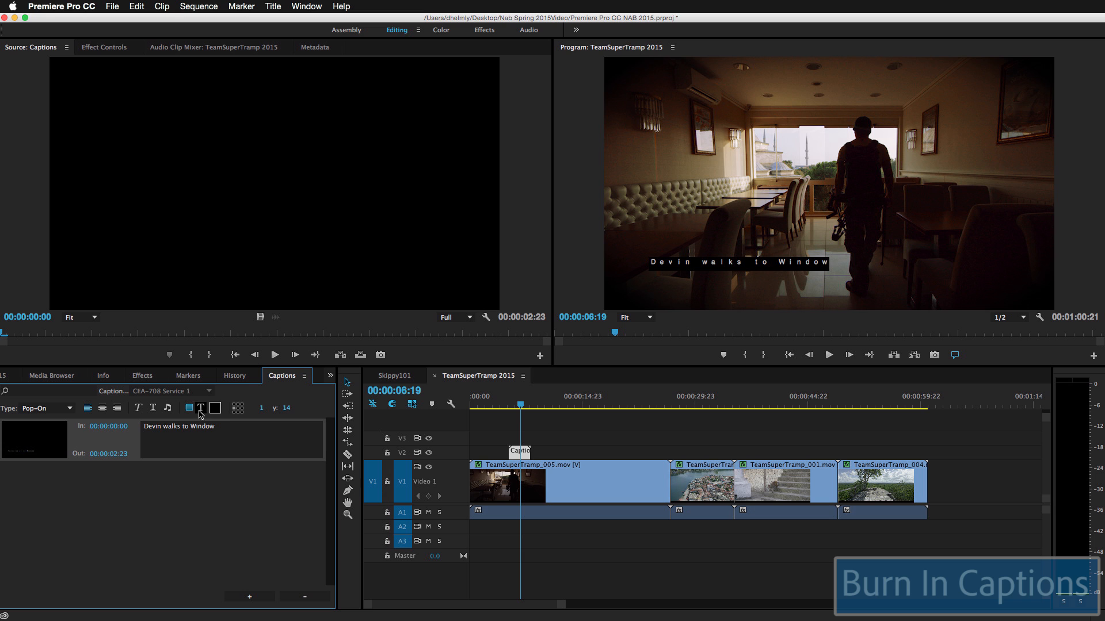
{"action": "left_click", "coordinate": [215, 408]}
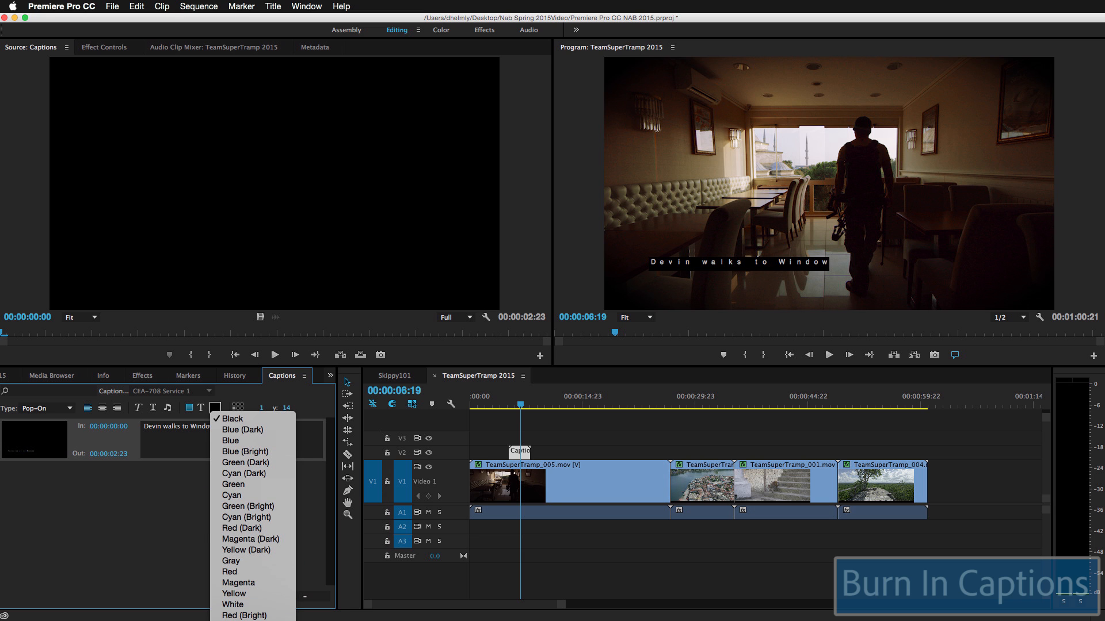
{"action": "left_click", "coordinate": [239, 620]}
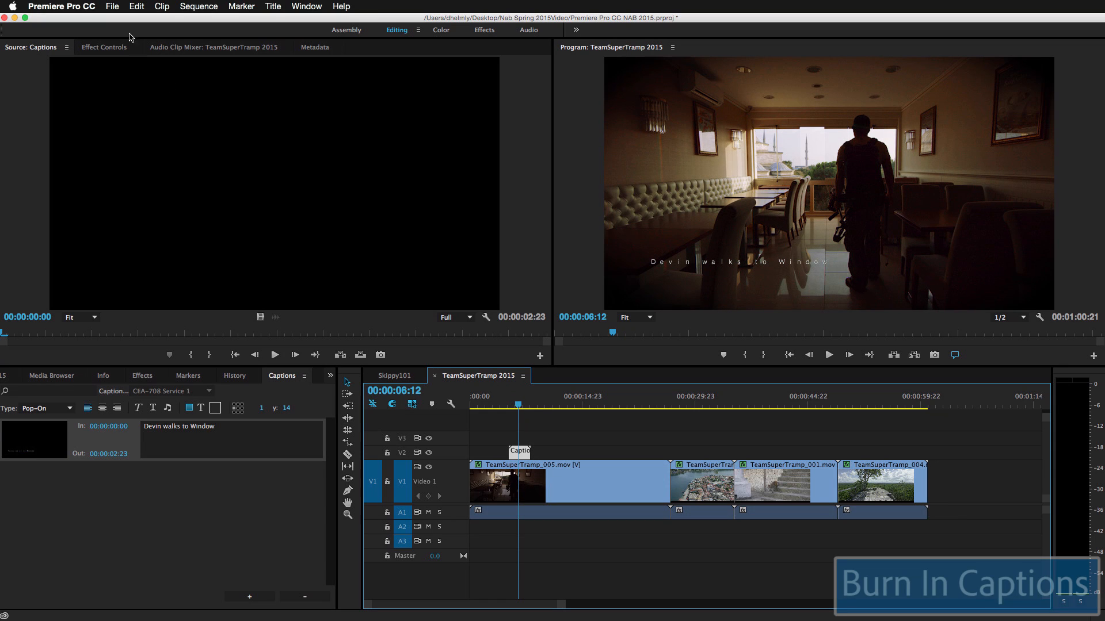
Step: Set the sequence export's Captions option to Burn Captions Into Video
{"action": "left_click", "coordinate": [114, 6]}
{"action": "left_click", "coordinate": [288, 298]}
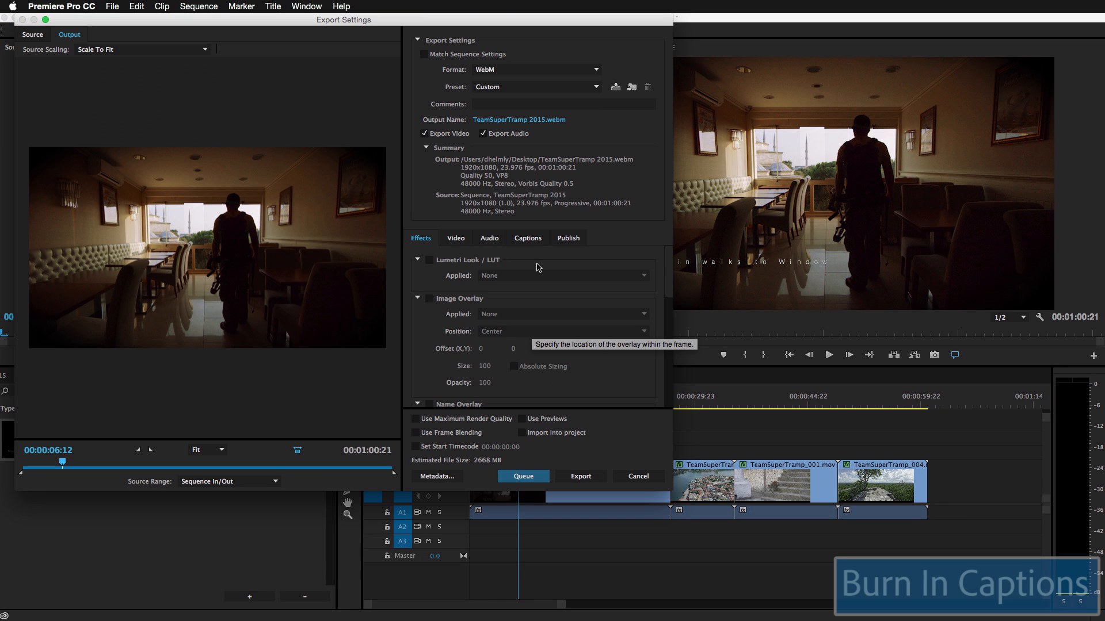
{"action": "left_click", "coordinate": [527, 239]}
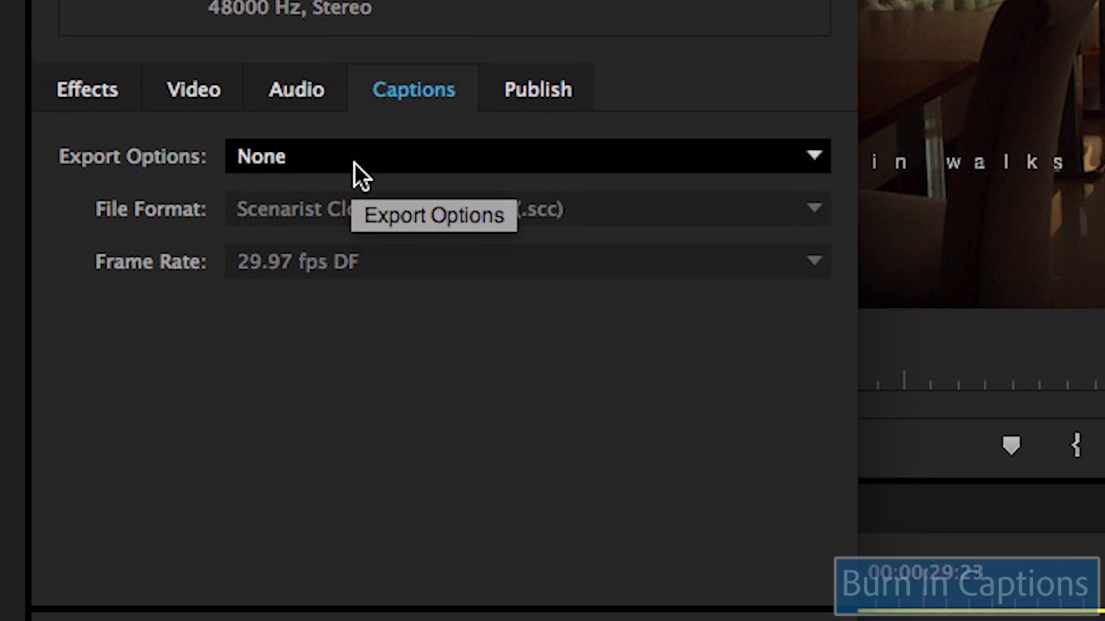
{"action": "left_click", "coordinate": [522, 261]}
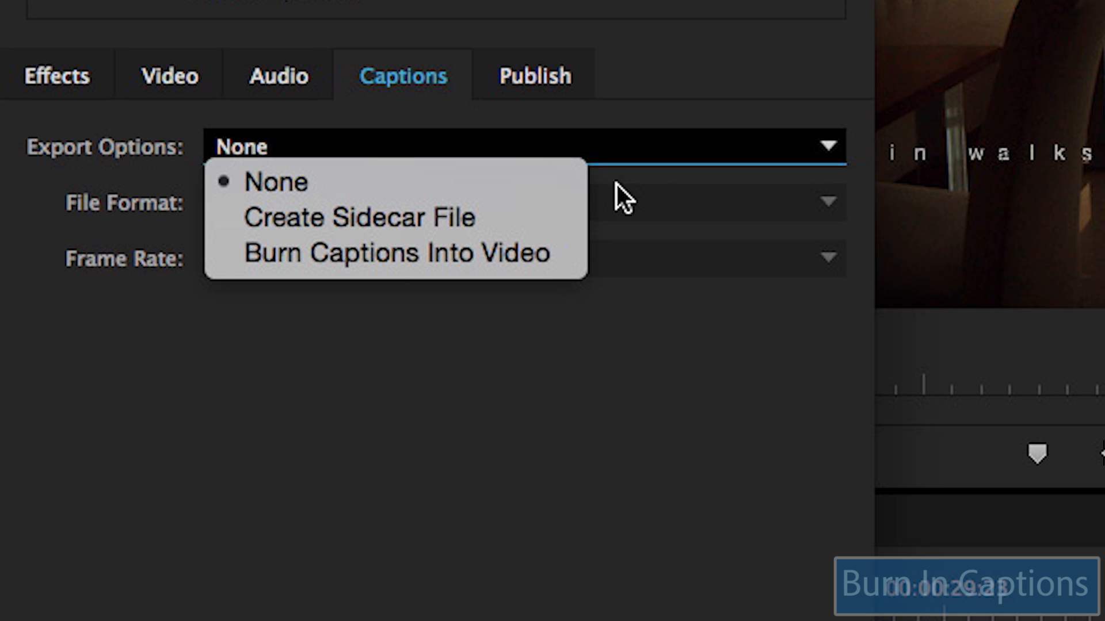
{"action": "left_click", "coordinate": [550, 257]}
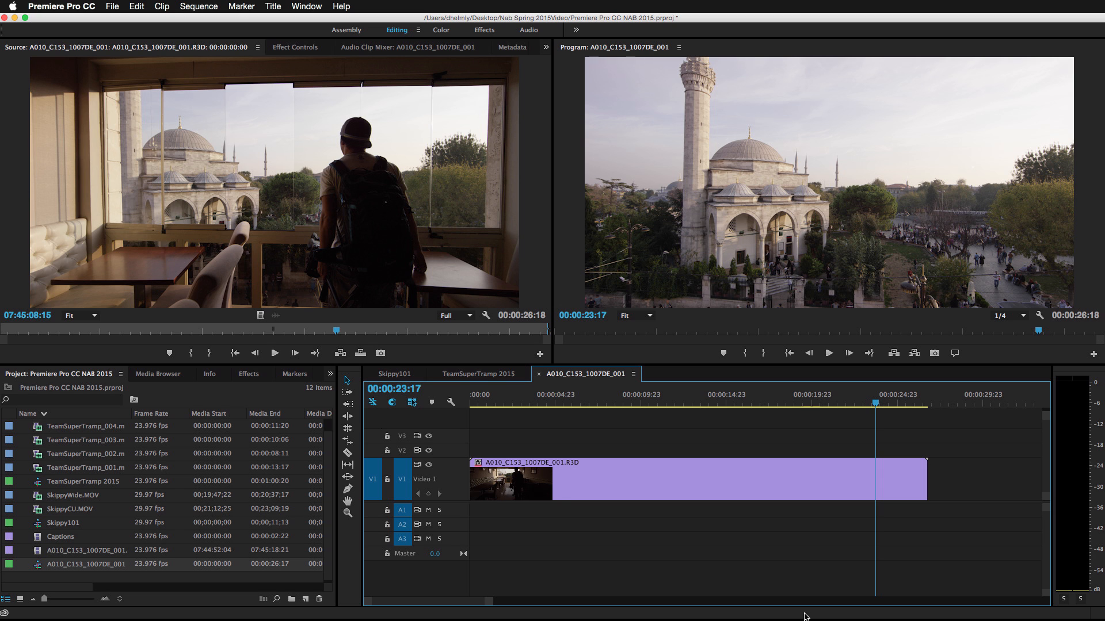
Step: Select the A010_C153_1007DE_001.R3D clip and show its master clip RED Source Settings in Effect Controls
{"action": "left_click", "coordinate": [279, 50]}
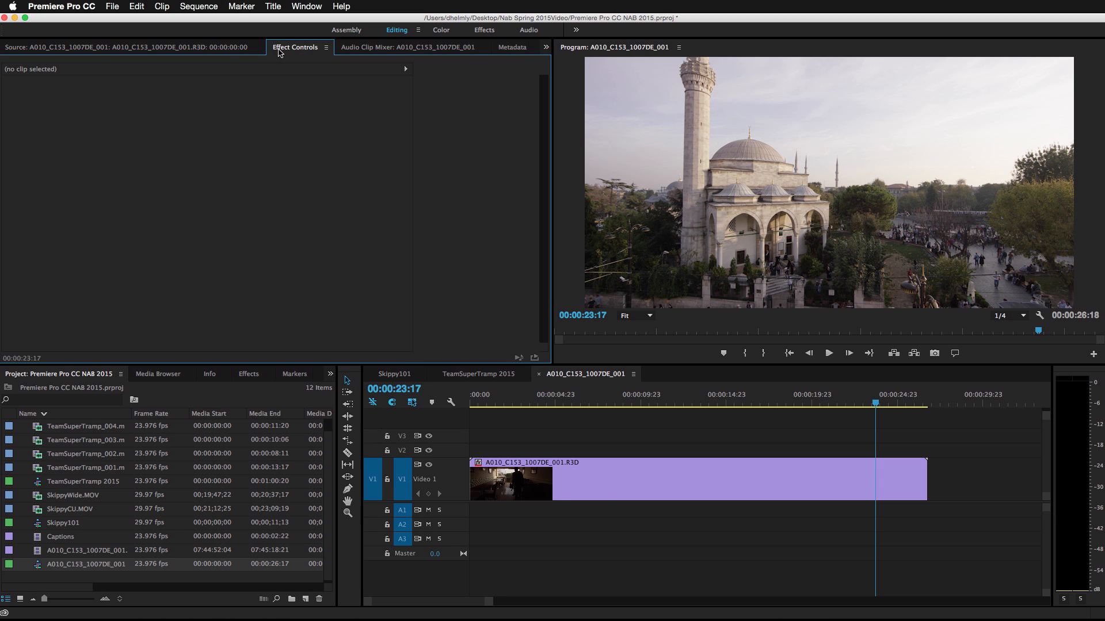
{"action": "left_click", "coordinate": [618, 473]}
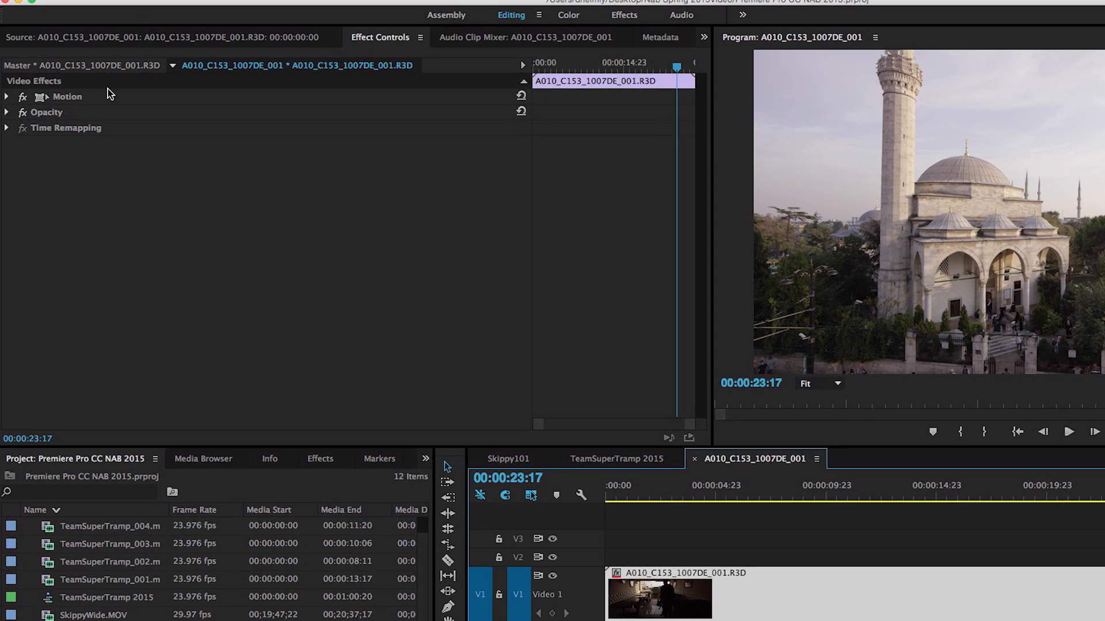
{"action": "left_click", "coordinate": [80, 70]}
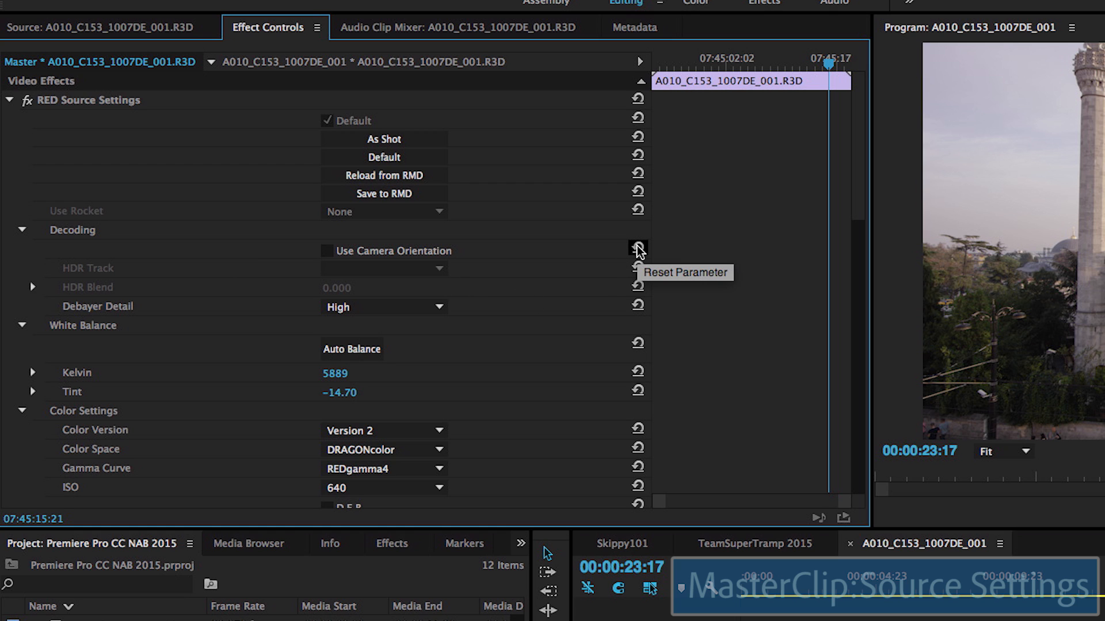
Step: Set the RED clip's Color Space to Rec.709
{"action": "scroll", "coordinate": [548, 300], "scroll_direction": "down", "scroll_amount": 4}
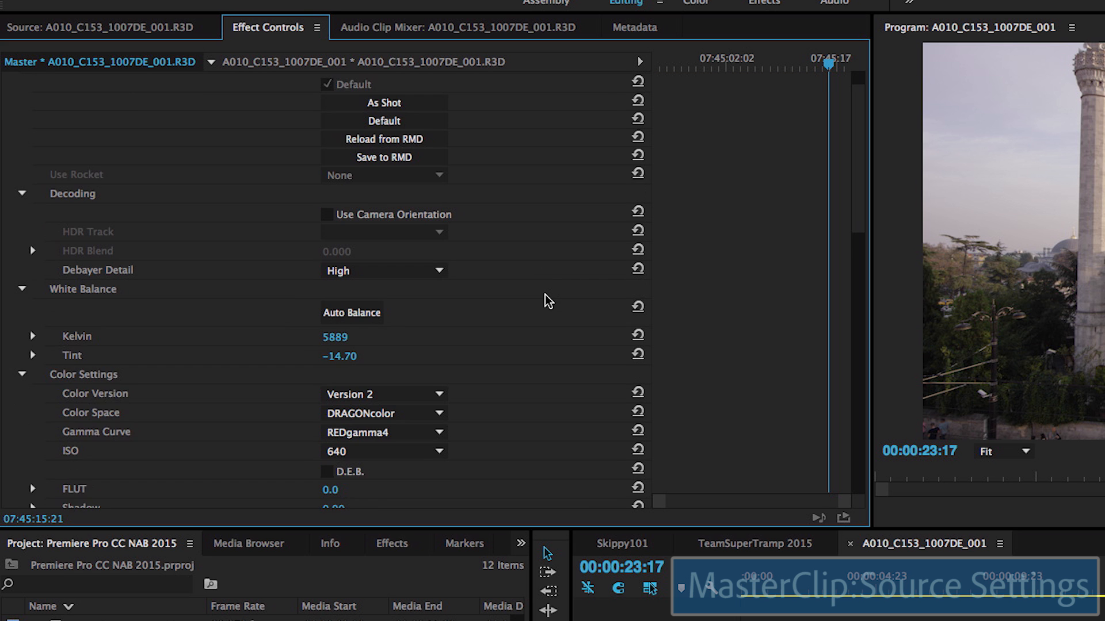
{"action": "left_click", "coordinate": [434, 359]}
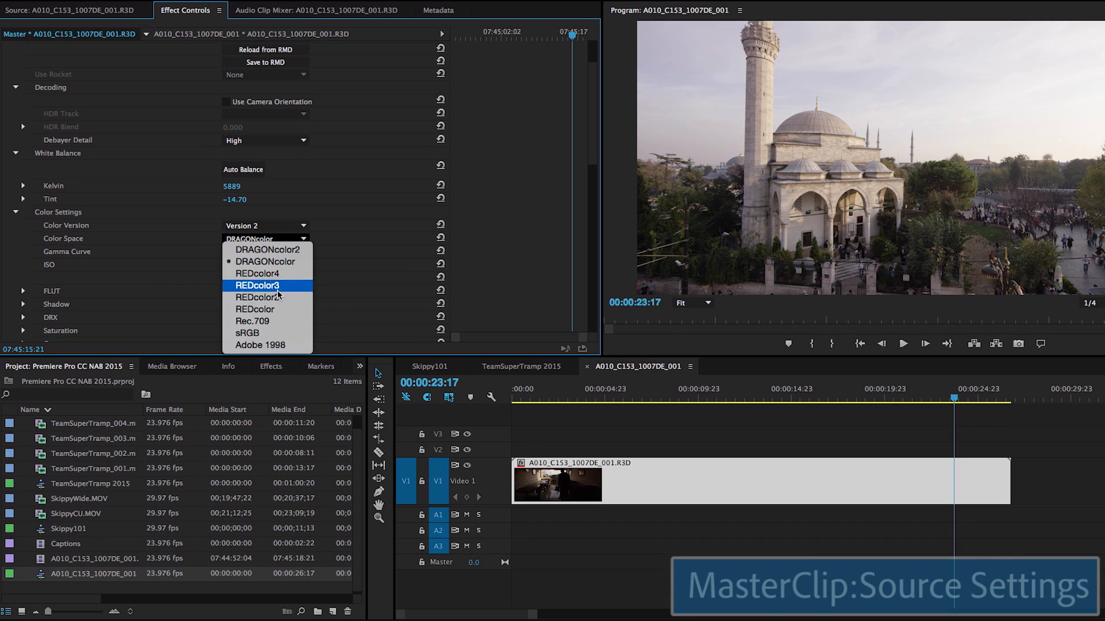
{"action": "left_click", "coordinate": [274, 321]}
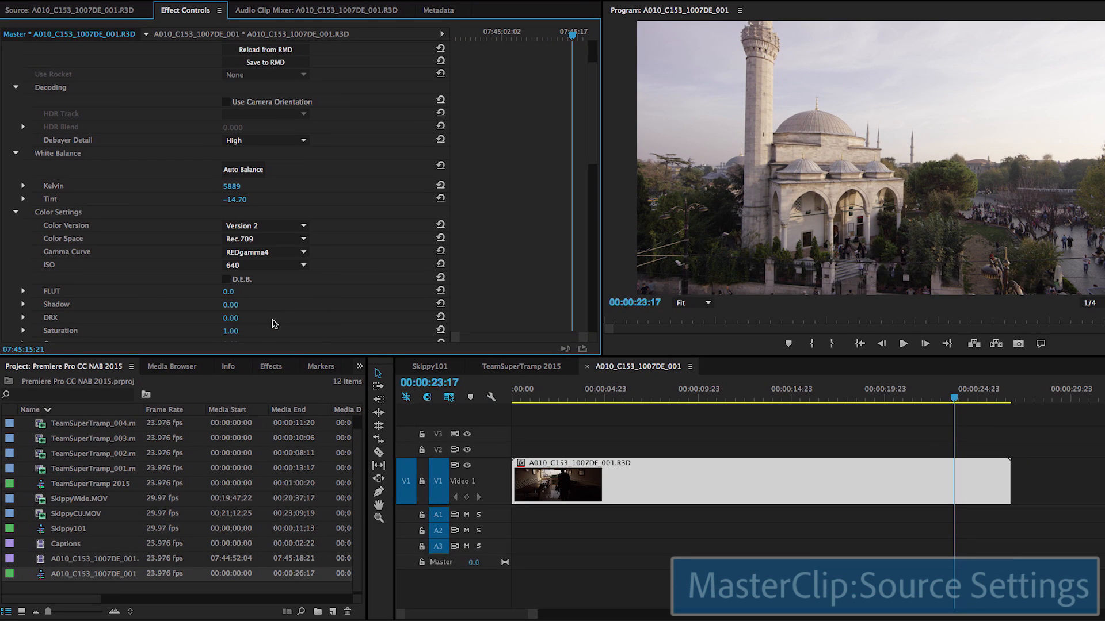
Step: Change the RED clip's ISO from 640 to 400 and select the Saturation value
{"action": "scroll", "coordinate": [270, 311], "scroll_direction": "down", "scroll_amount": 4}
{"action": "left_click", "coordinate": [262, 174]}
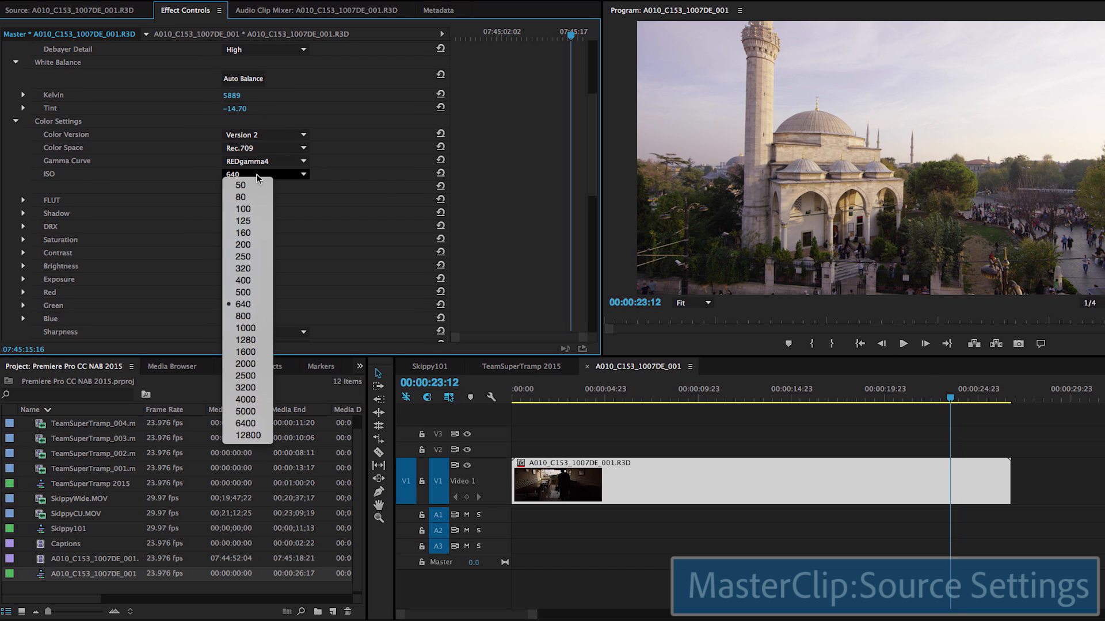
{"action": "left_click", "coordinate": [245, 282]}
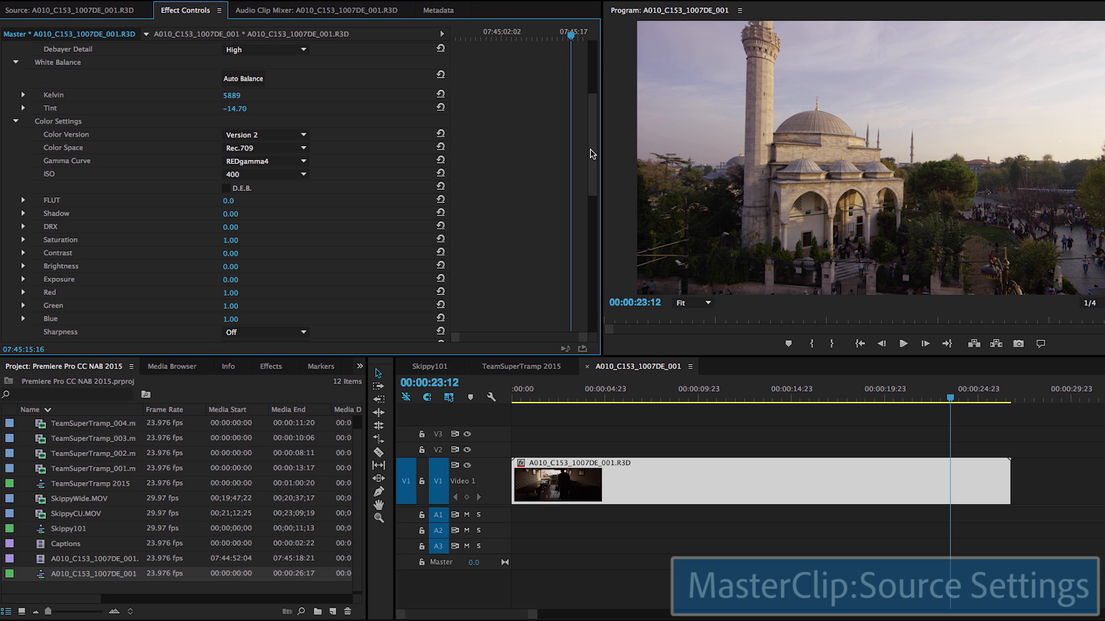
{"action": "left_click_drag", "start_coordinate": [589, 149], "coordinate": [594, 176]}
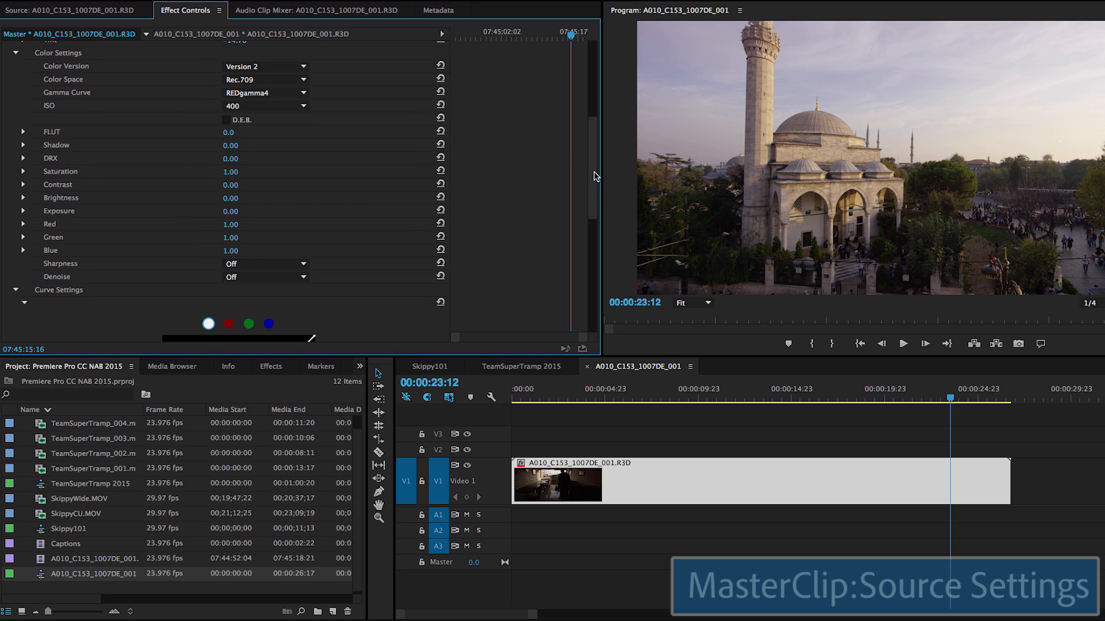
{"action": "left_click", "coordinate": [237, 170]}
Step: Raise the RED clip's Saturation to its 2.00 maximum
{"action": "left_click", "coordinate": [23, 171]}
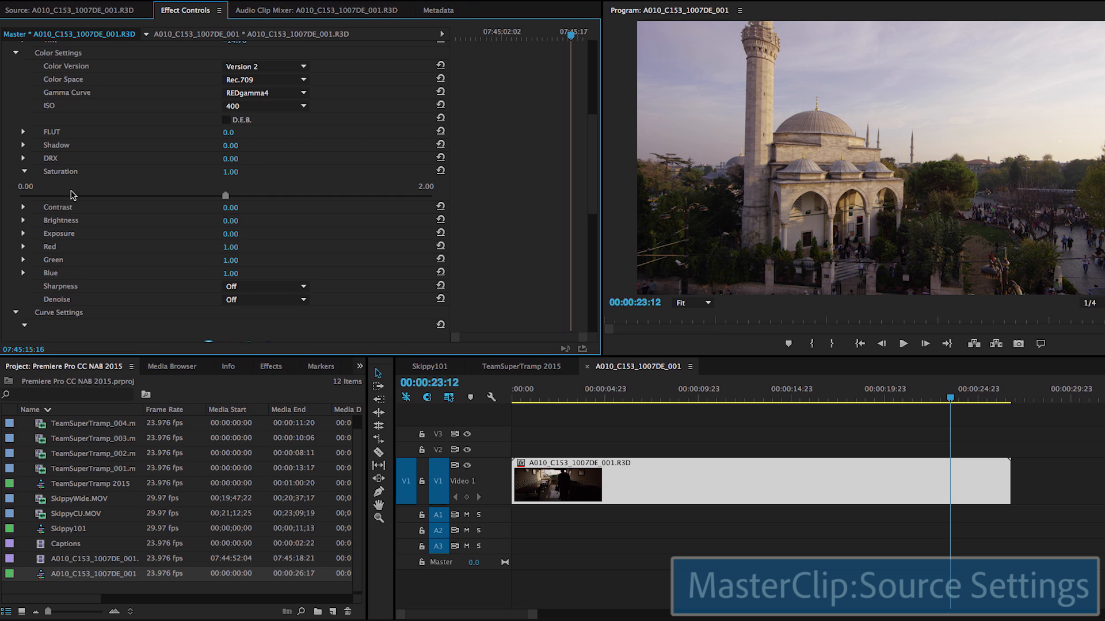
{"action": "left_click_drag", "start_coordinate": [221, 197], "coordinate": [434, 199]}
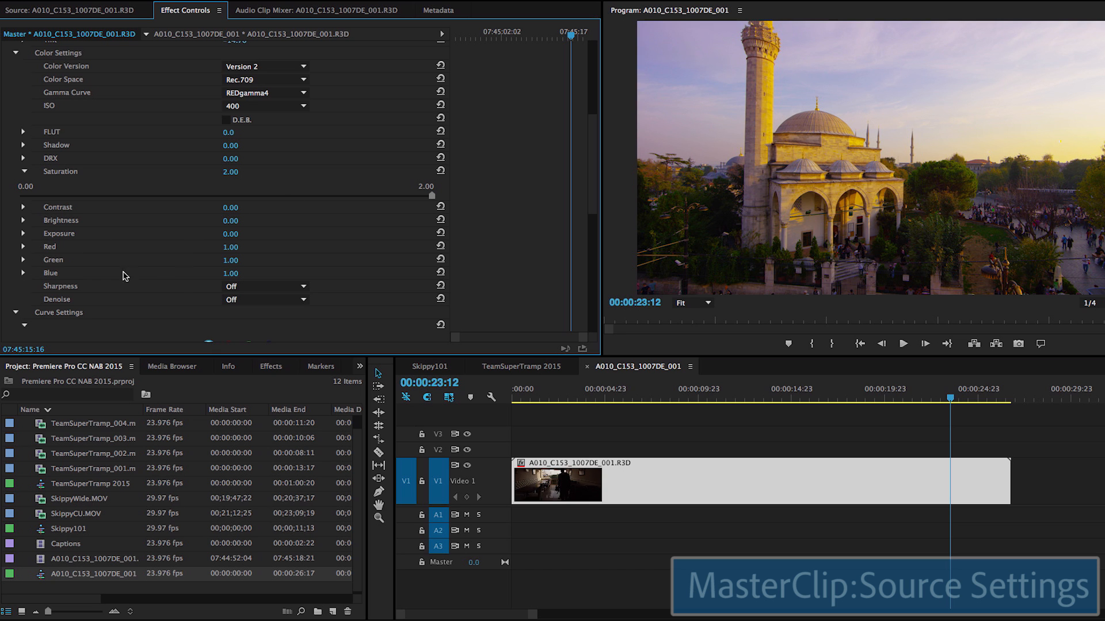
{"action": "left_click_drag", "start_coordinate": [592, 172], "coordinate": [594, 219]}
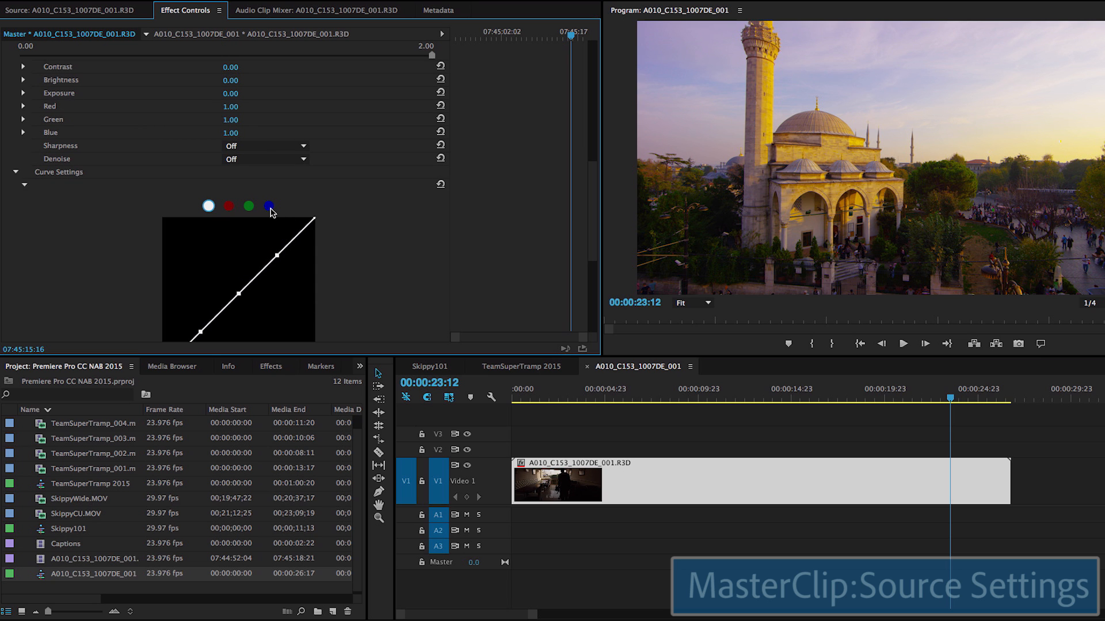
Step: Reshape the blue channel curve, lifting its upper part and lowering its lower part
{"action": "left_click", "coordinate": [269, 206]}
{"action": "left_click_drag", "start_coordinate": [594, 199], "coordinate": [590, 222]}
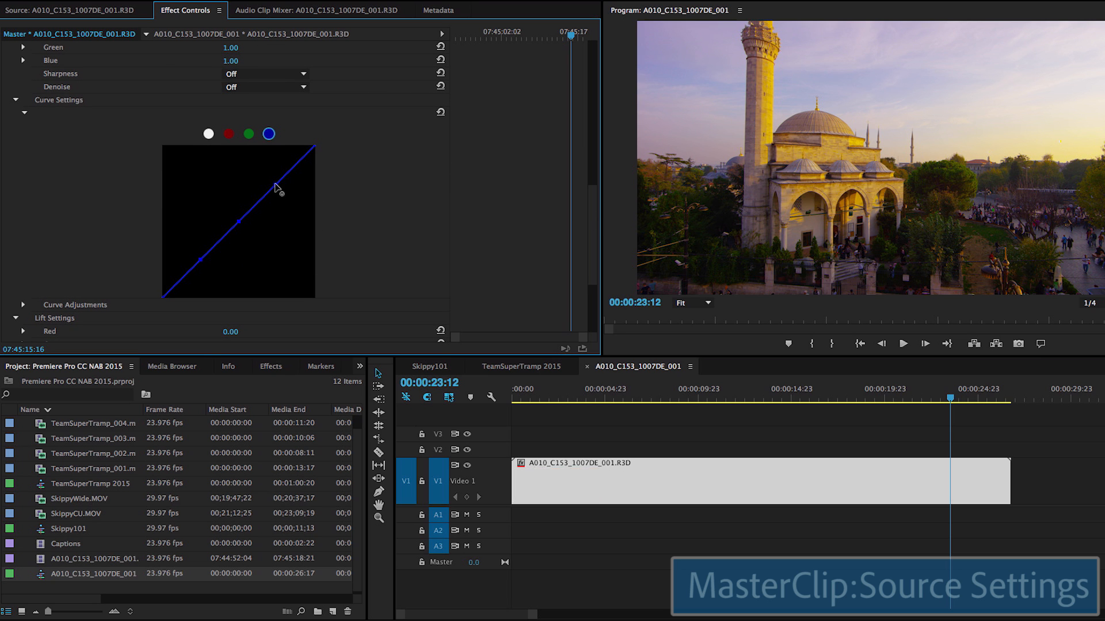
{"action": "left_click_drag", "start_coordinate": [275, 186], "coordinate": [265, 185]}
{"action": "left_click_drag", "start_coordinate": [200, 259], "coordinate": [204, 260]}
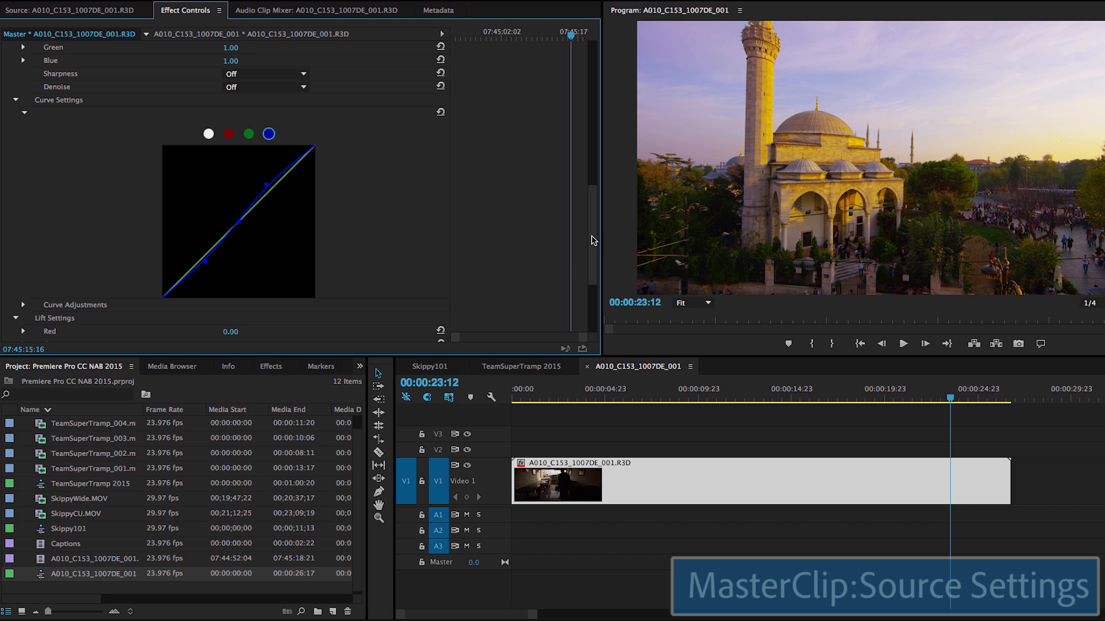
{"action": "left_click_drag", "start_coordinate": [590, 237], "coordinate": [578, 70]}
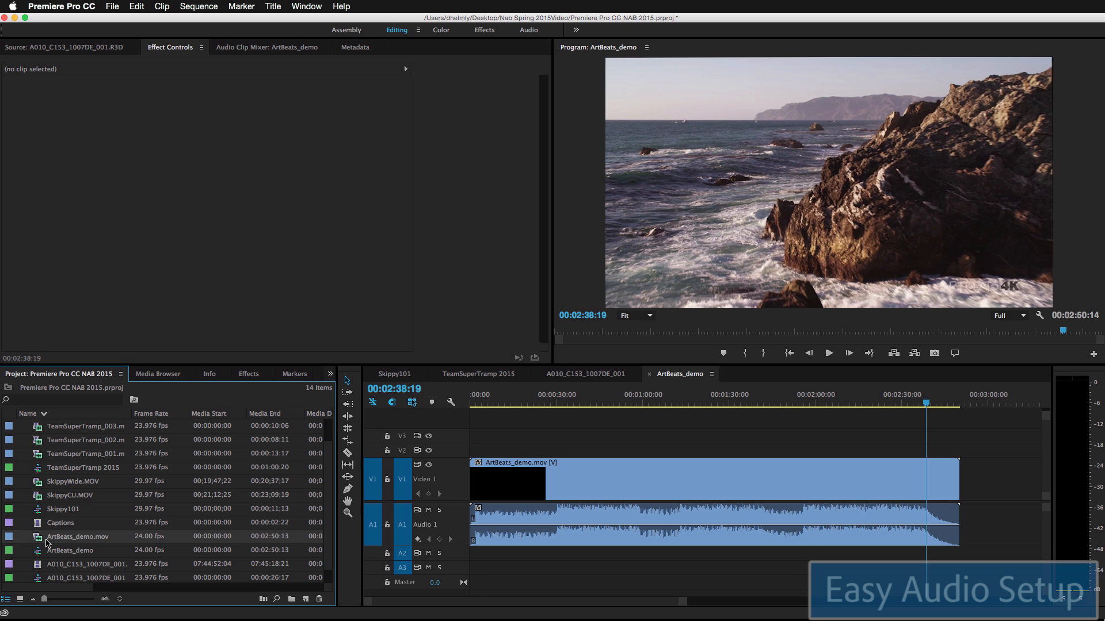
Step: Open ArtBeats_demo.mov's Audio Channels settings and remap the left and right channel sources
{"action": "right_click", "coordinate": [37, 540]}
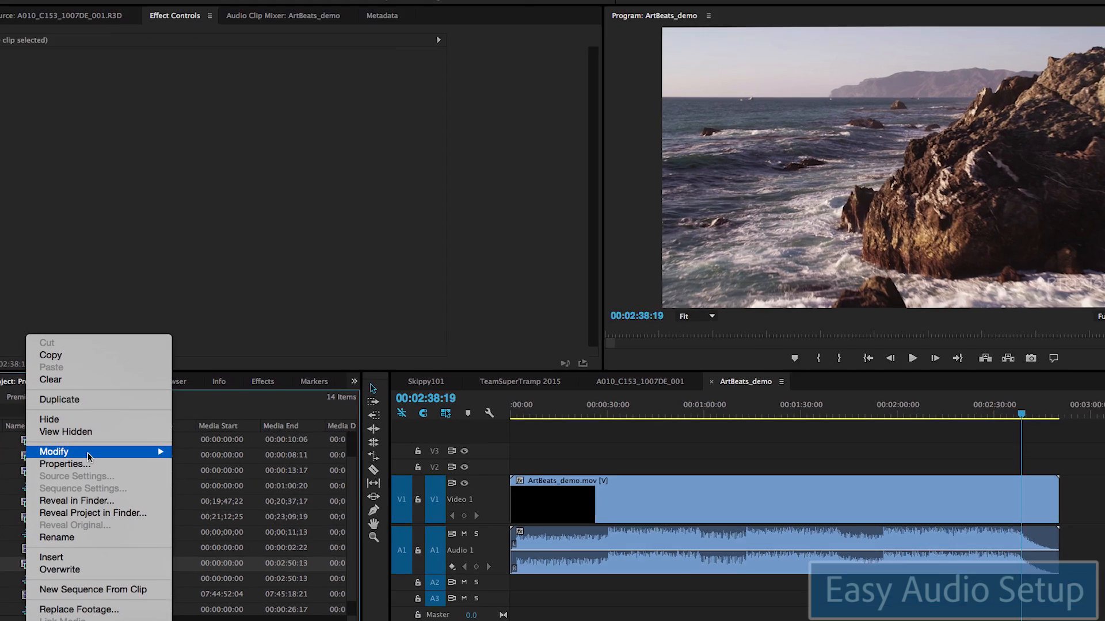
{"action": "mouse_move", "coordinate": [92, 438]}
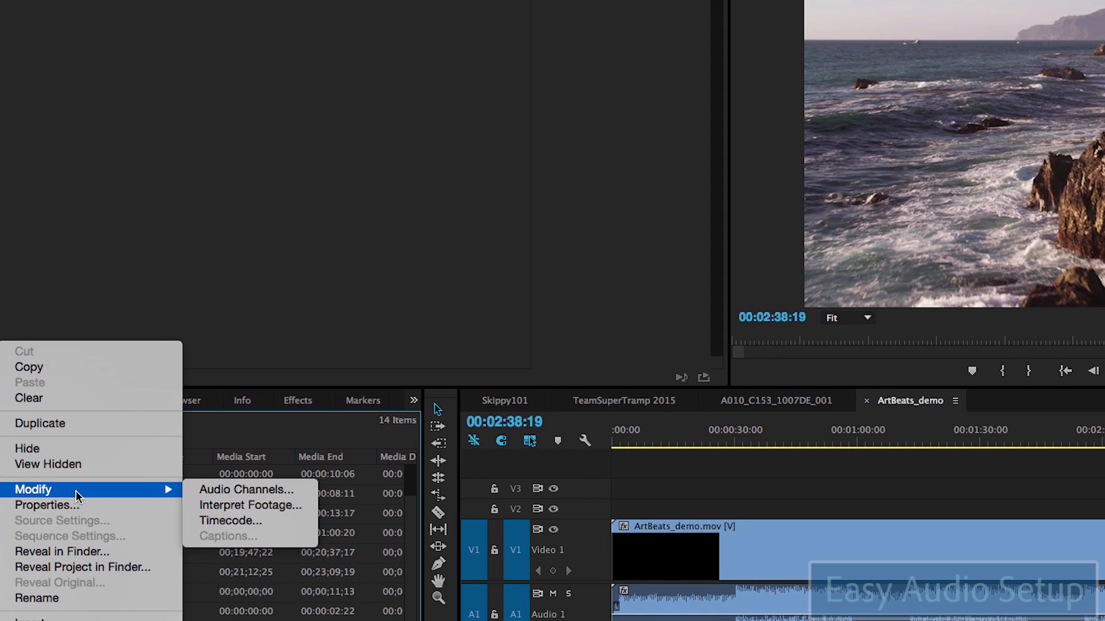
{"action": "left_click", "coordinate": [248, 488]}
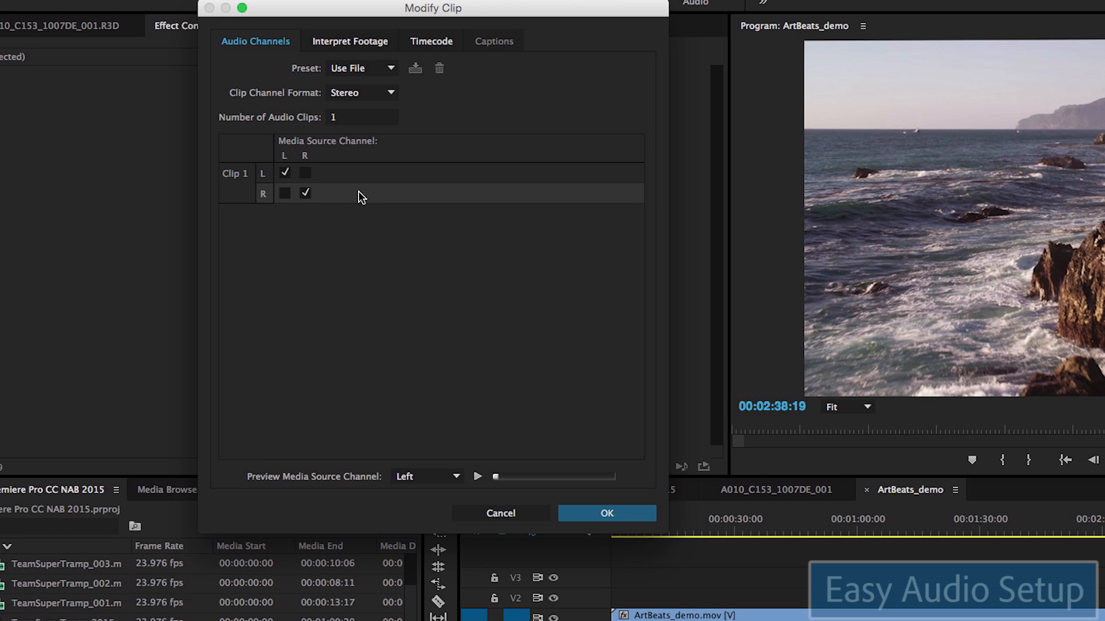
{"action": "left_click", "coordinate": [306, 173]}
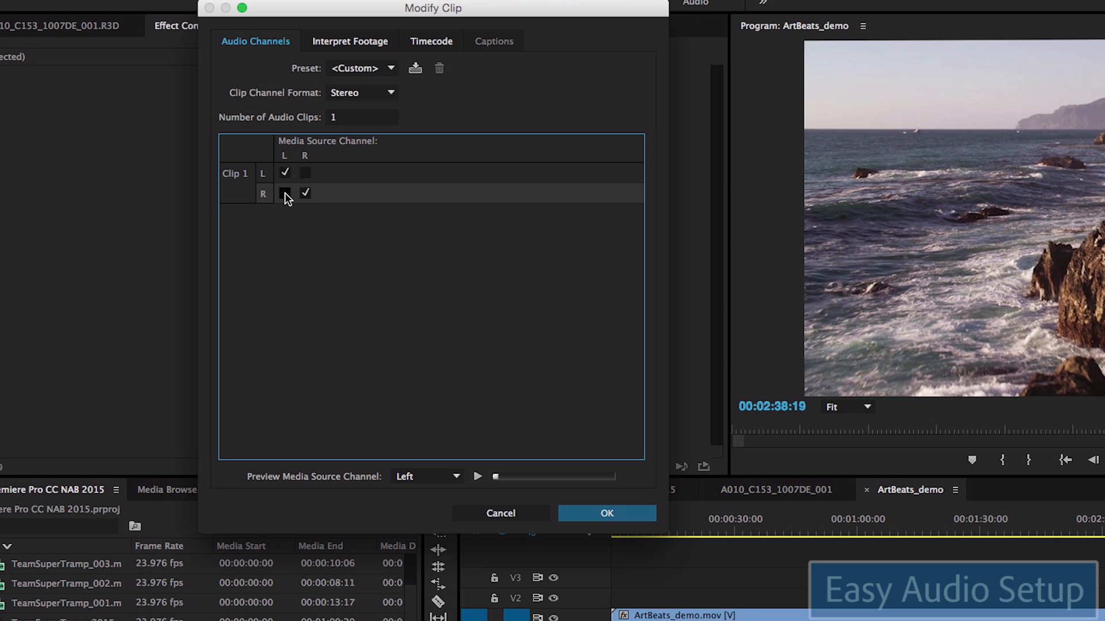
{"action": "left_click", "coordinate": [285, 194]}
Step: Change Clip Channel Format from 5.1 to Adaptive, keep 2 active channels per clip, and confirm
{"action": "left_click", "coordinate": [364, 95]}
{"action": "left_click", "coordinate": [371, 139]}
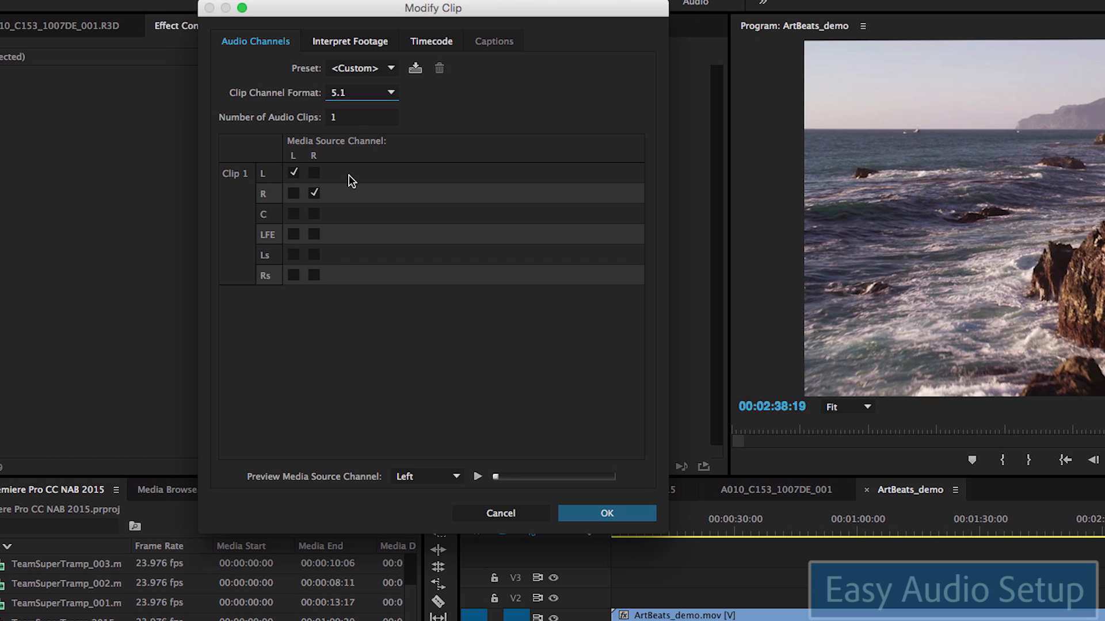
{"action": "left_click", "coordinate": [364, 96]}
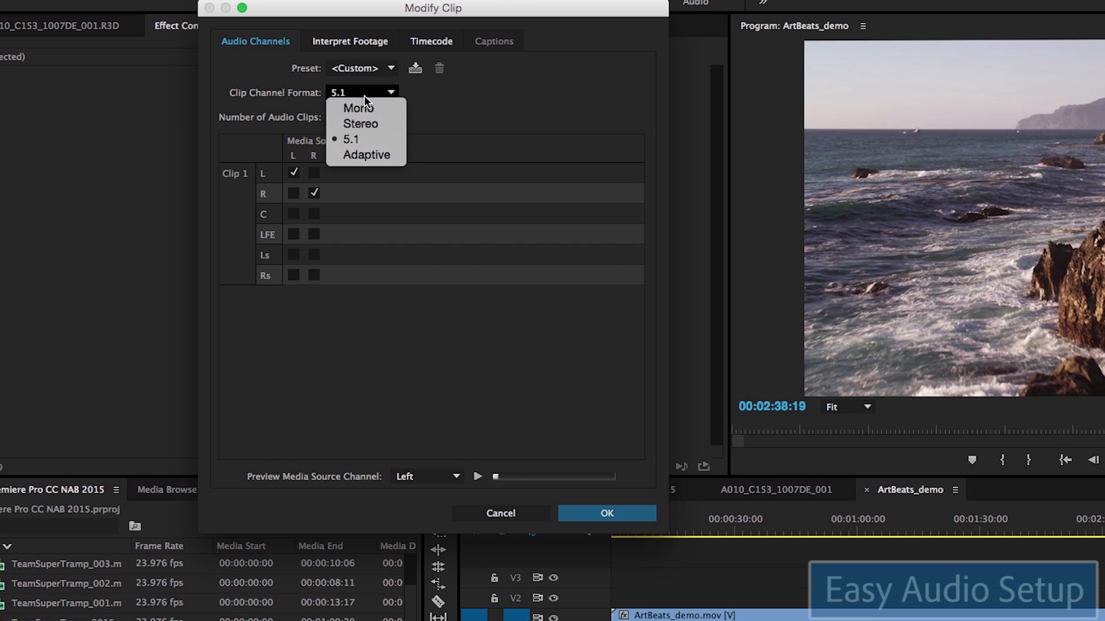
{"action": "left_click", "coordinate": [371, 155]}
{"action": "left_click_drag", "start_coordinate": [644, 213], "coordinate": [632, 153]}
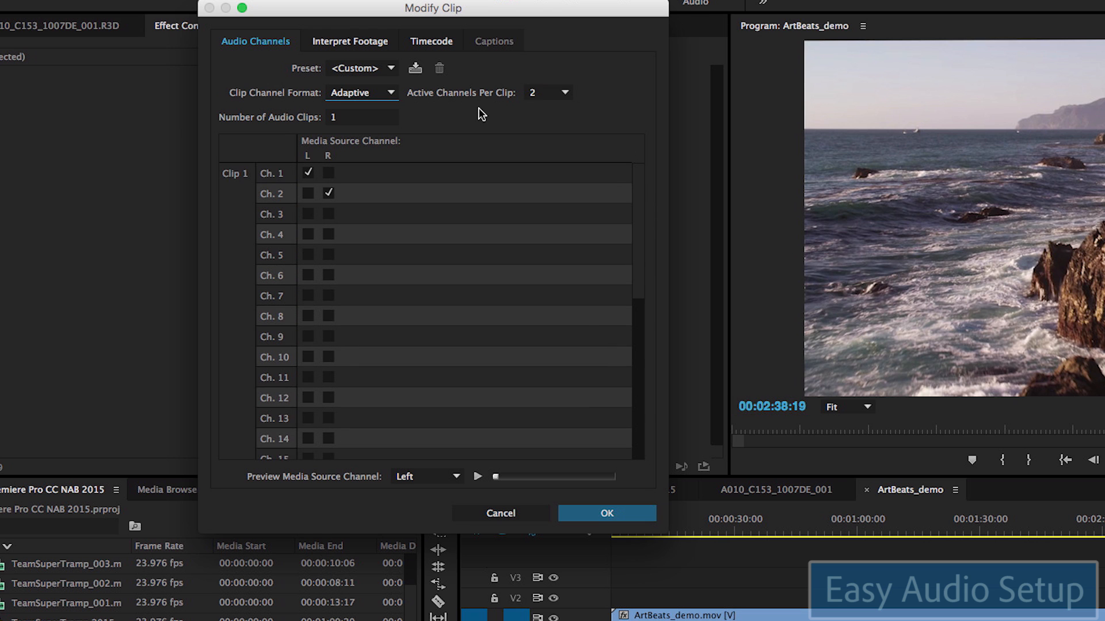
{"action": "left_click", "coordinate": [552, 95]}
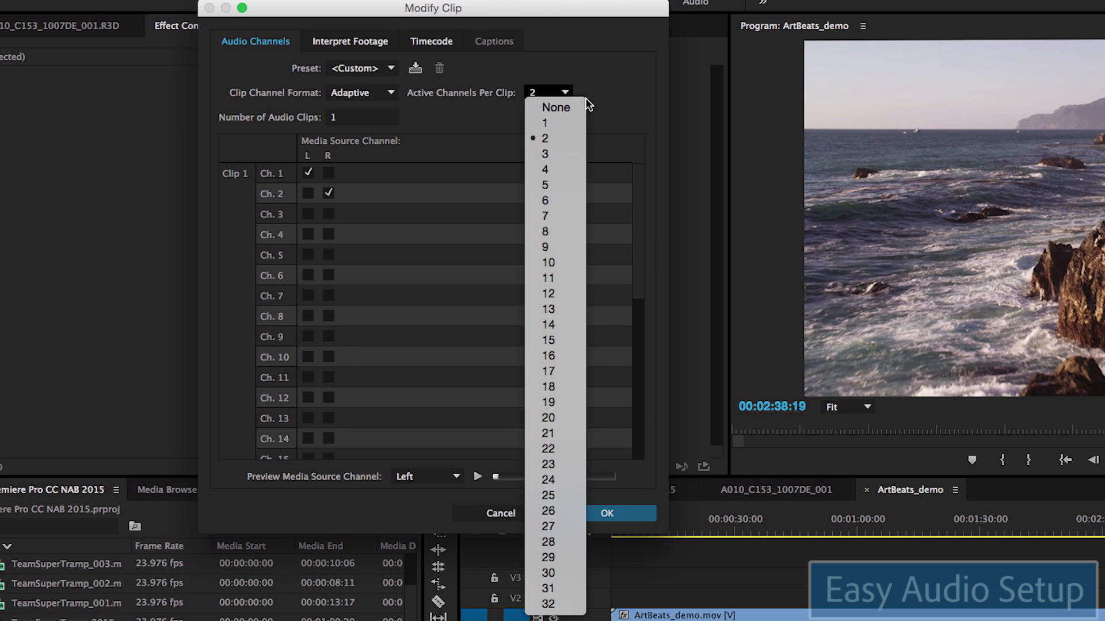
{"action": "left_click", "coordinate": [602, 94]}
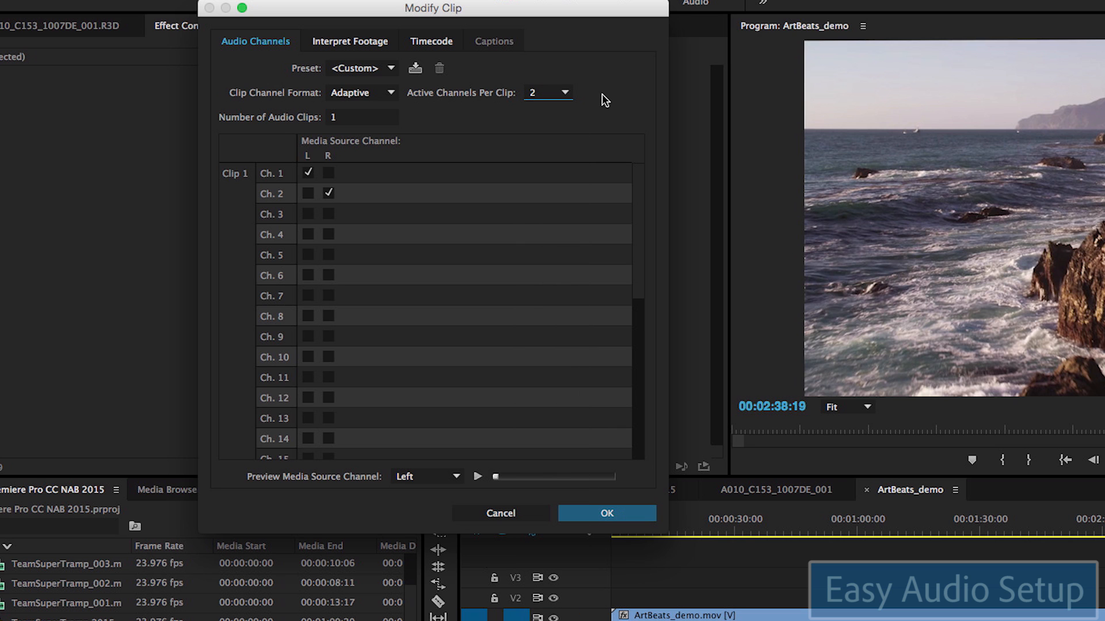
{"action": "left_click", "coordinate": [607, 514]}
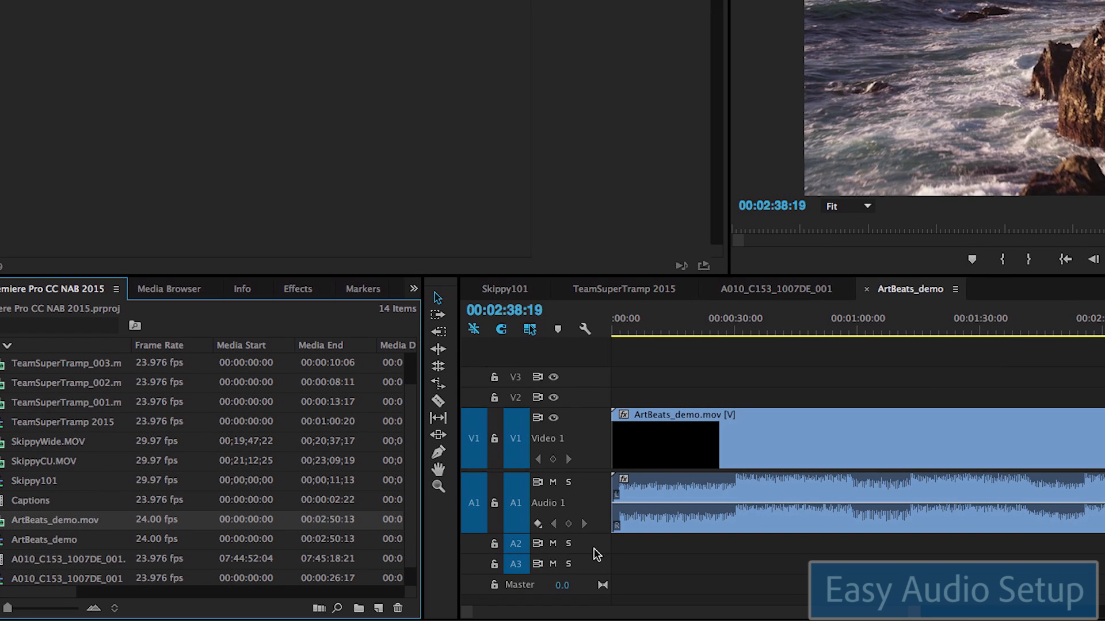
{"action": "right_click", "coordinate": [585, 546]}
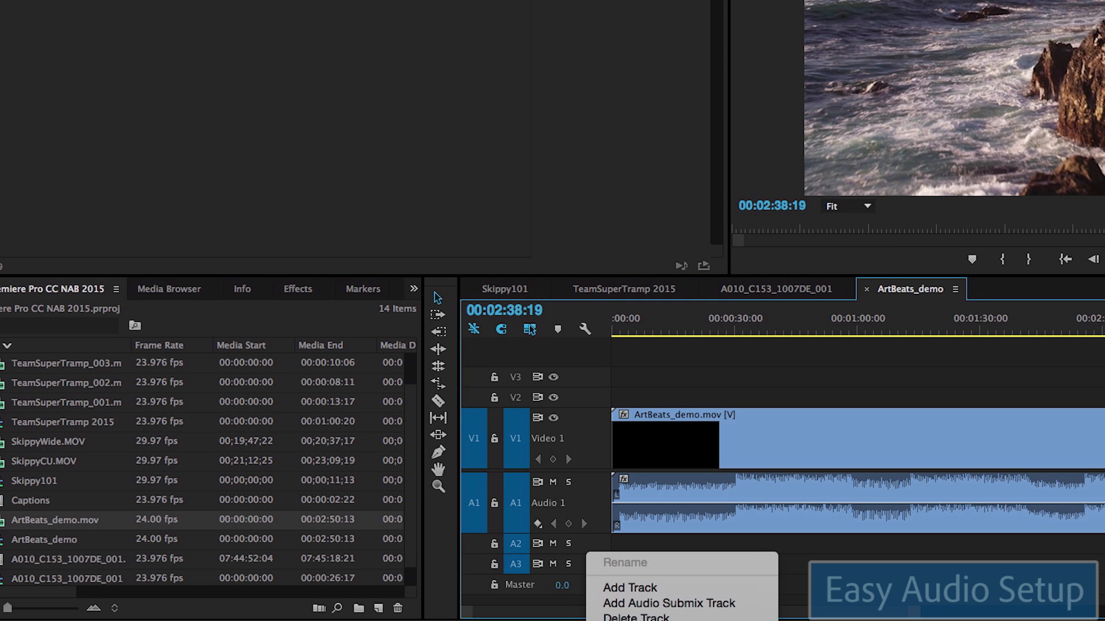
{"action": "left_click", "coordinate": [662, 620]}
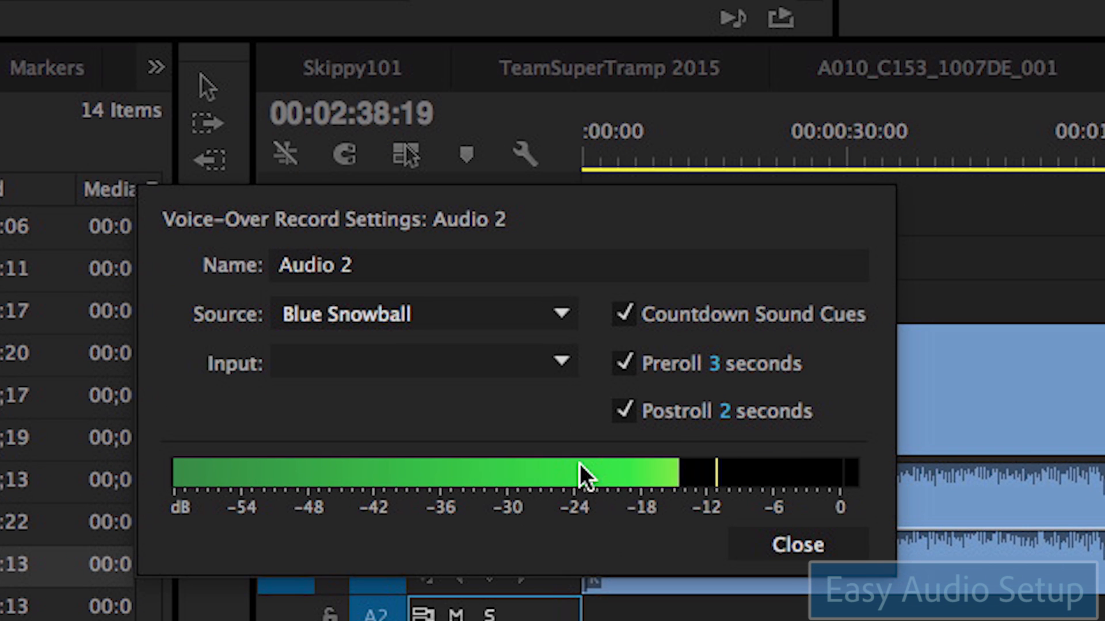
{"action": "left_click", "coordinate": [558, 314]}
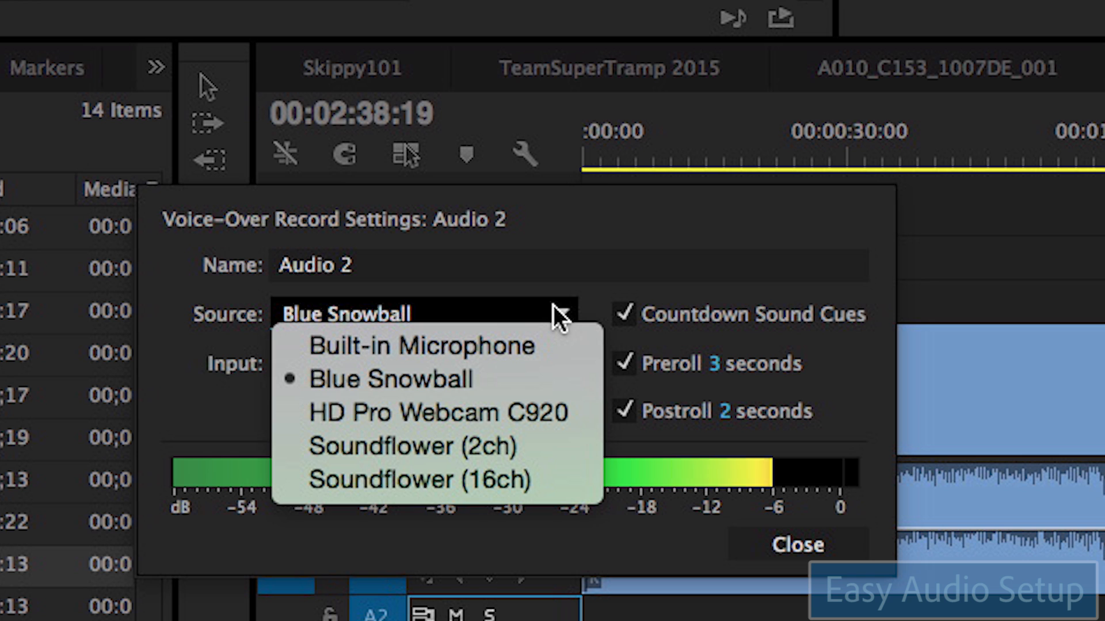
{"action": "left_click", "coordinate": [591, 268]}
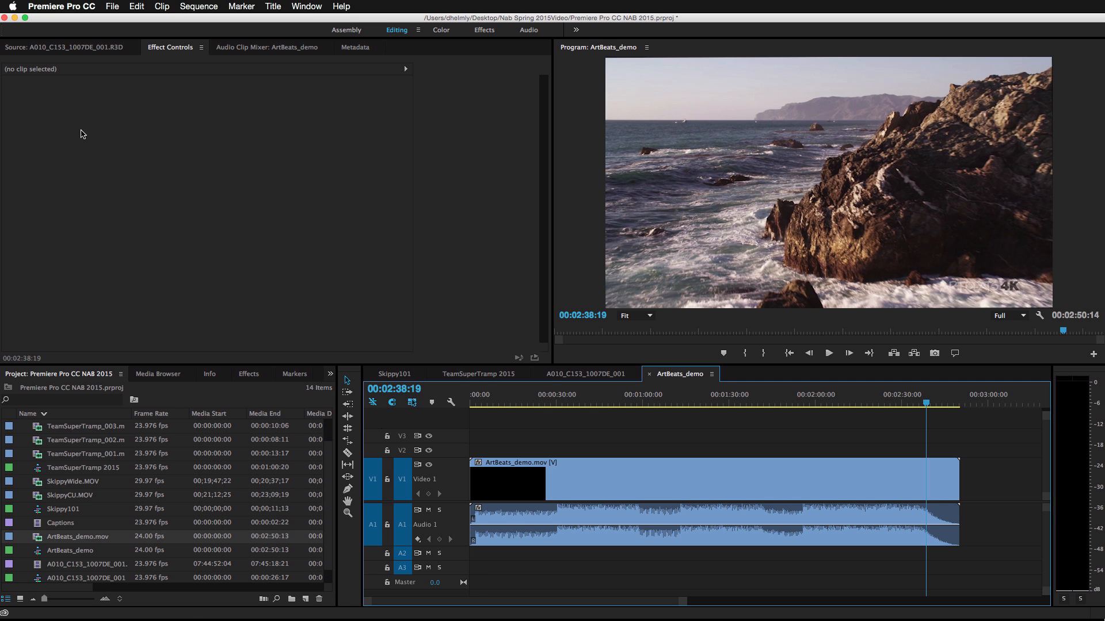
Step: Open File > Export > AAF for the ArtBeats_demo sequence and move the settings dialog into view
{"action": "left_click", "coordinate": [113, 7]}
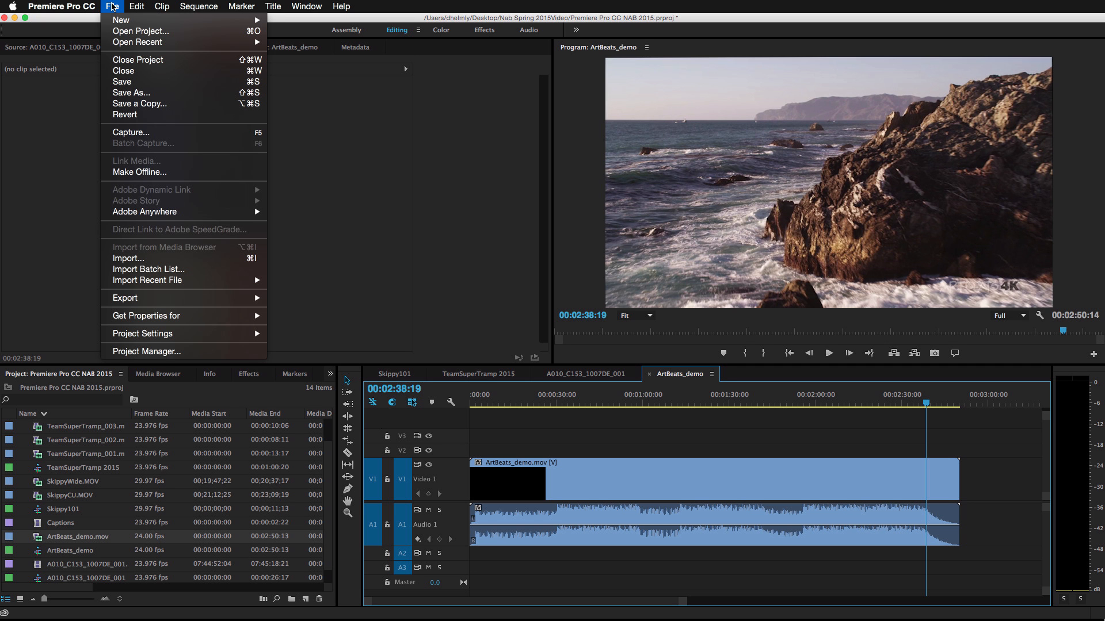
{"action": "mouse_move", "coordinate": [187, 297]}
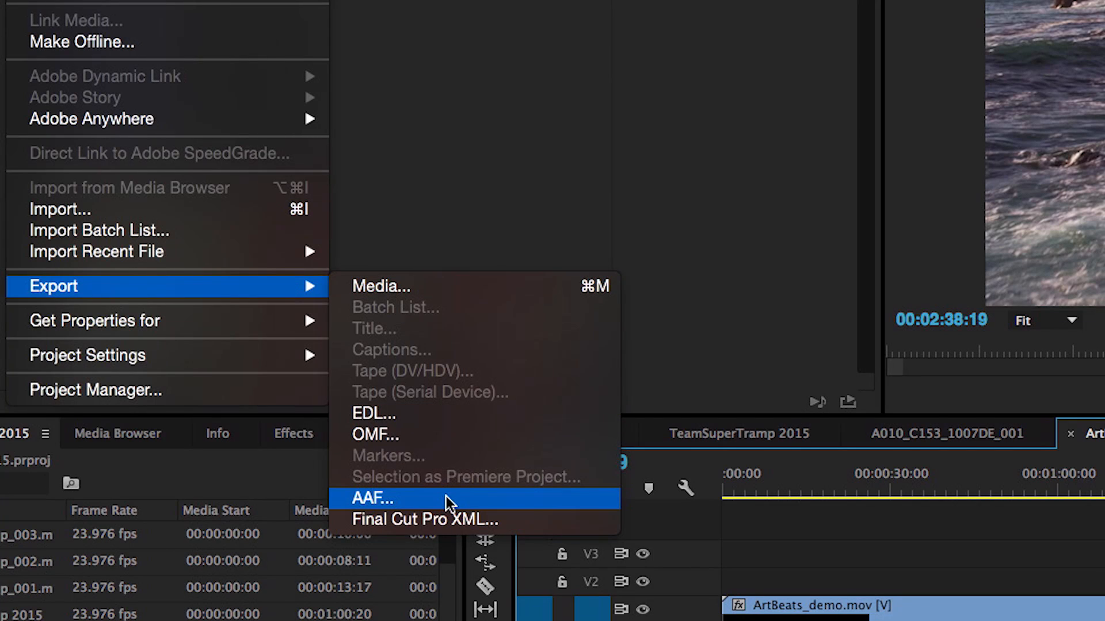
{"action": "left_click", "coordinate": [449, 490]}
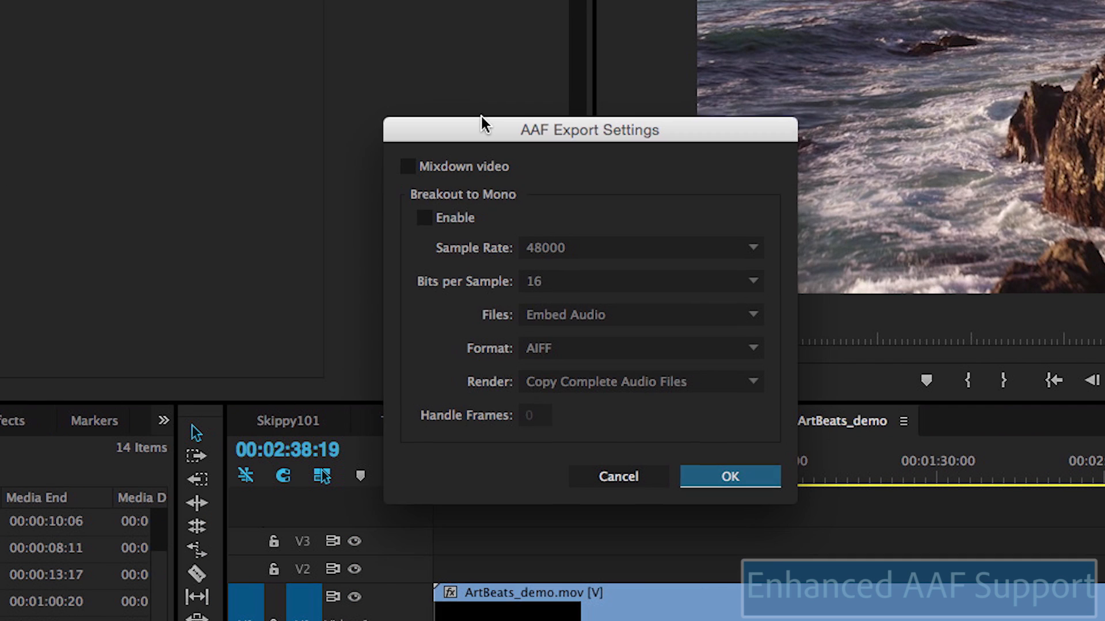
{"action": "left_click_drag", "start_coordinate": [481, 116], "coordinate": [357, 72]}
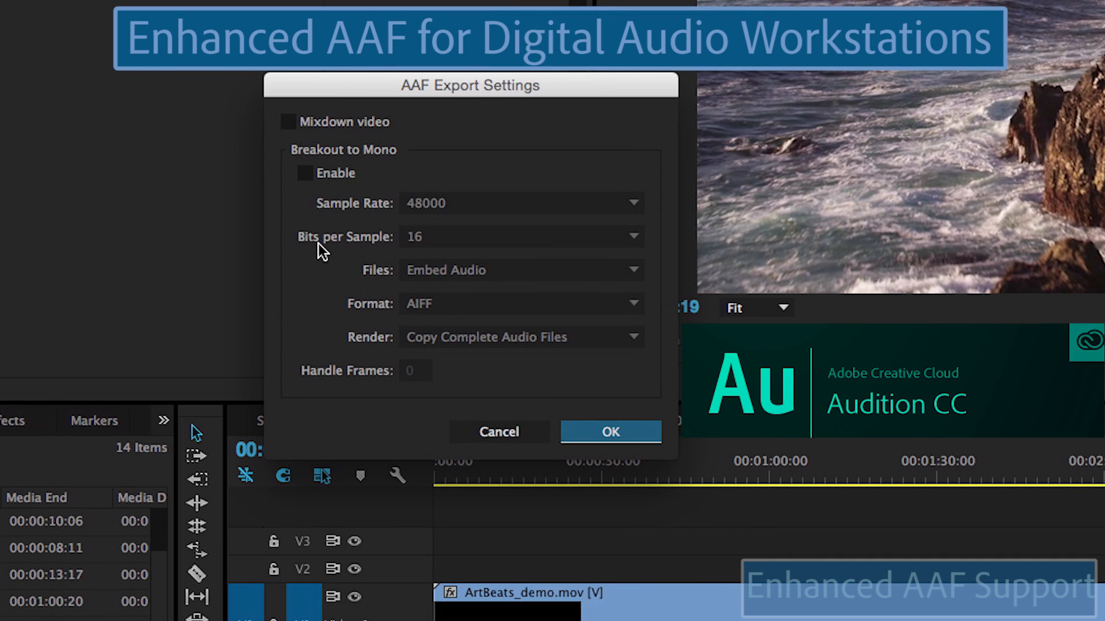